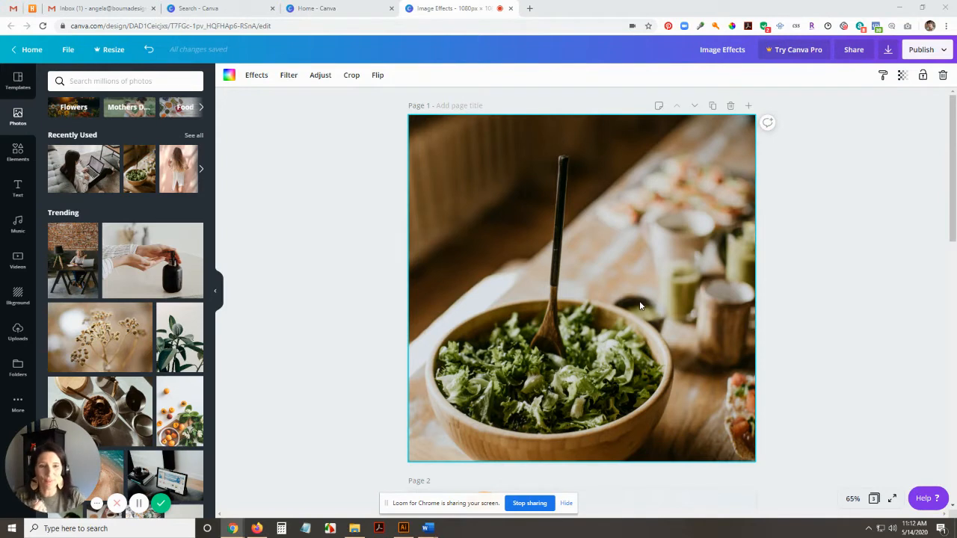
# Add the trending photo of hands with a black soap dispenser over the salad photo's lower part on page 1
pyautogui.scroll(-2, 640, 305)
pyautogui.scroll(2, 640, 305)
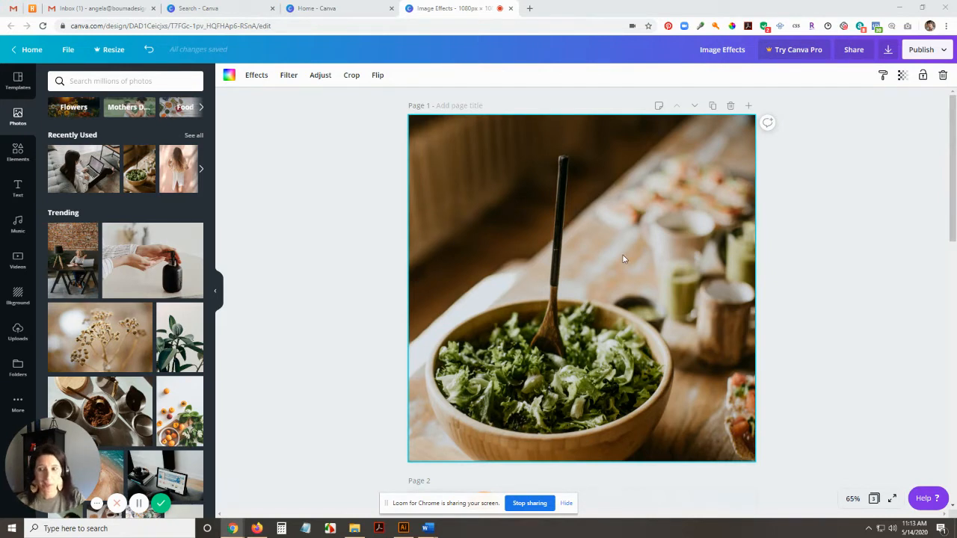
pyautogui.click(332, 195)
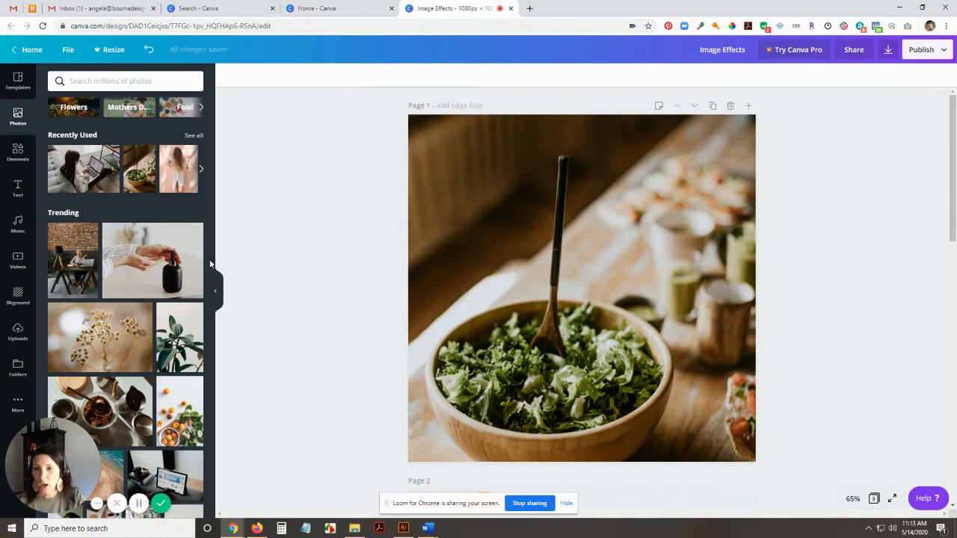
pyautogui.moveTo(187, 284); pyautogui.dragTo(510, 264)
pyautogui.moveTo(668, 356); pyautogui.dragTo(692, 370)
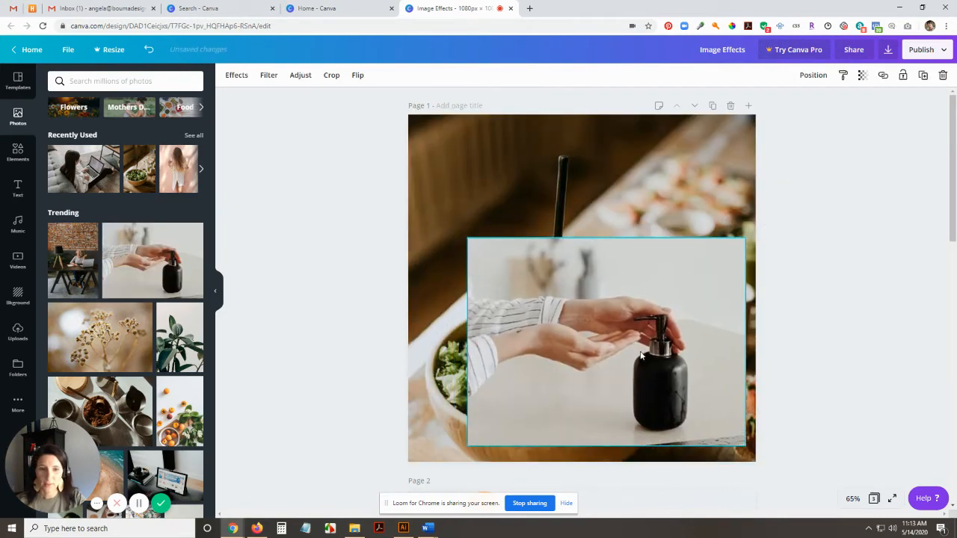
pyautogui.click(778, 389)
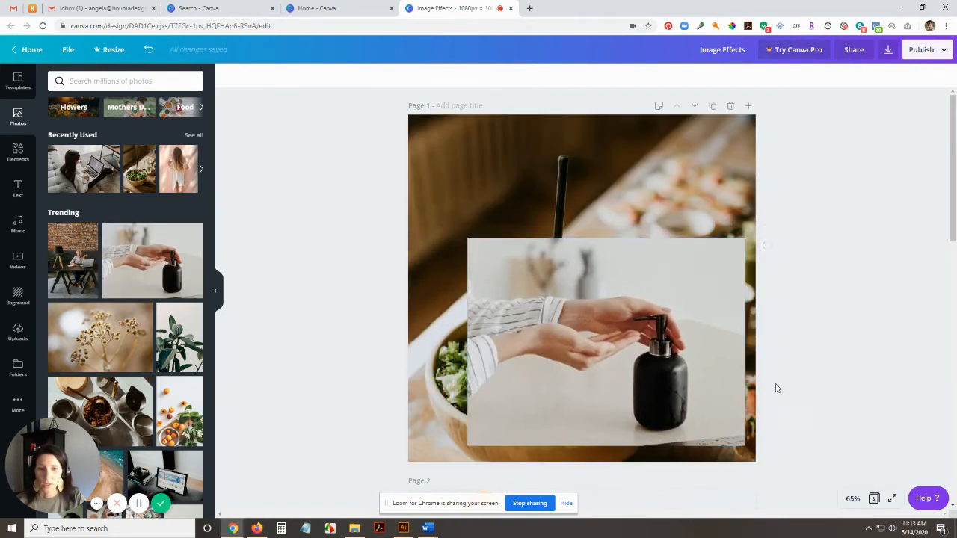
# Compare the editing options of the soap dispenser photo and the background photo, and delete the soap dispenser photo
pyautogui.click(597, 331)
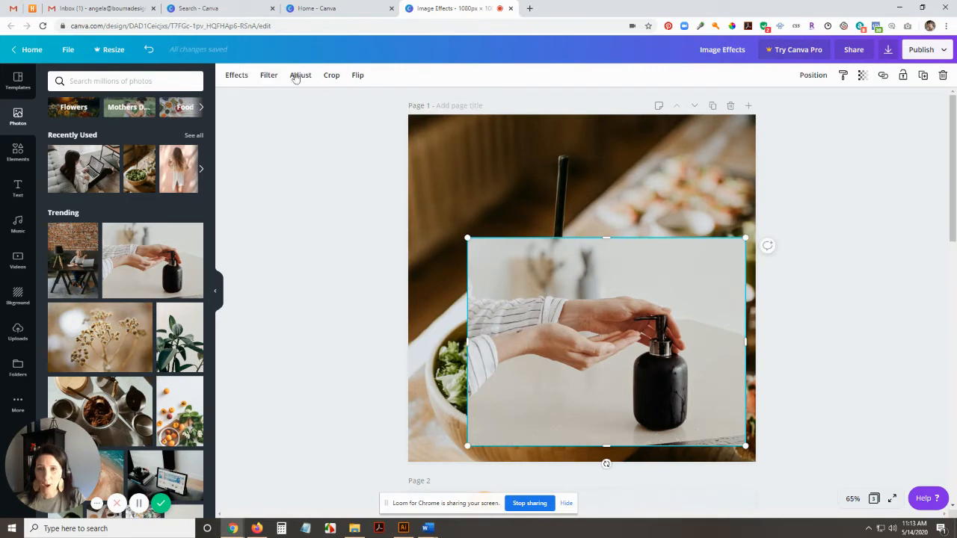
pyautogui.click(535, 146)
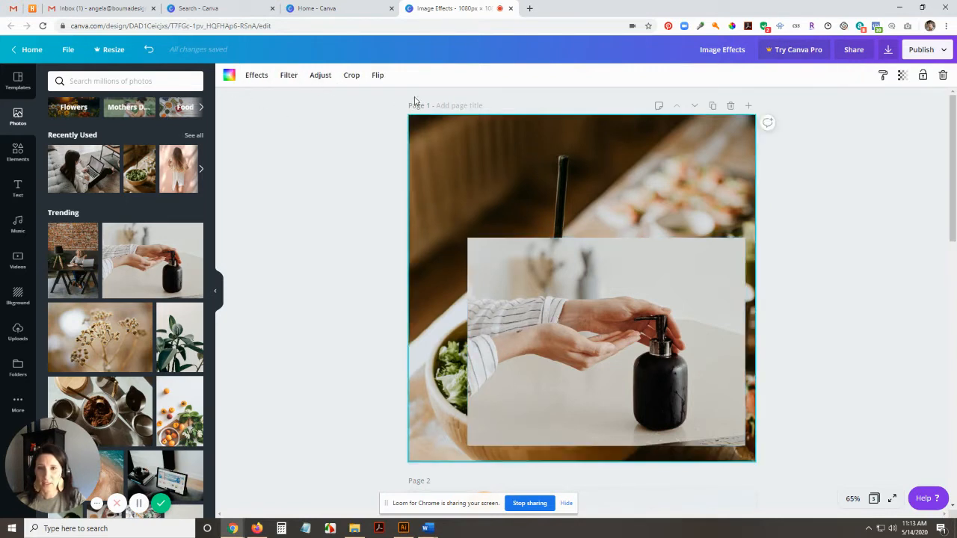
pyautogui.click(562, 337)
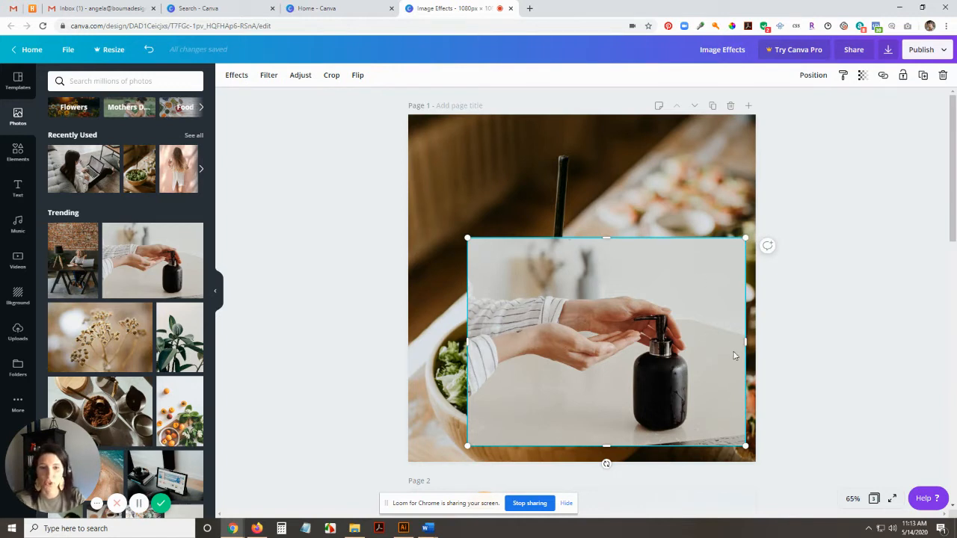
pyautogui.press('Delete')
# Flip the salad background photo on page 1 horizontally, and try a vertical flip on it before reverting that
pyautogui.click(581, 190)
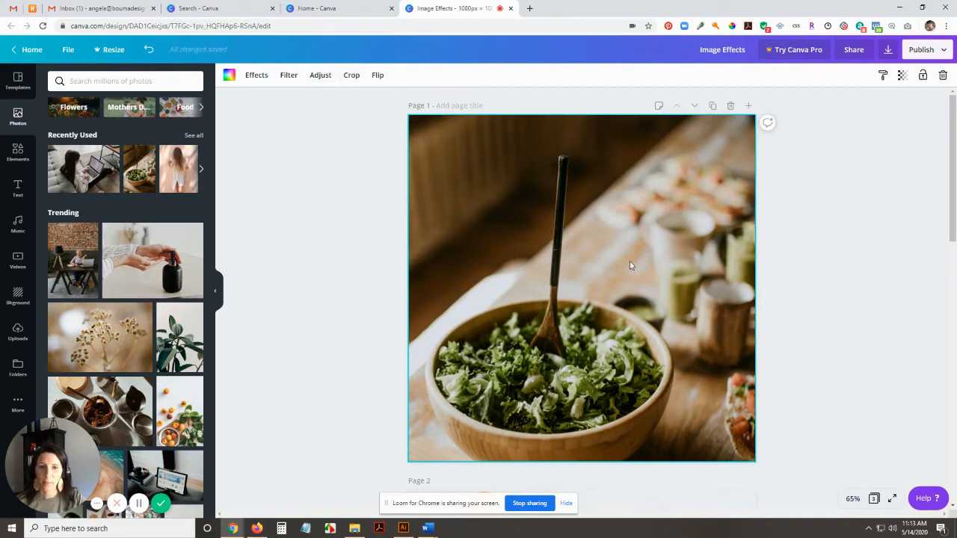
pyautogui.click(378, 74)
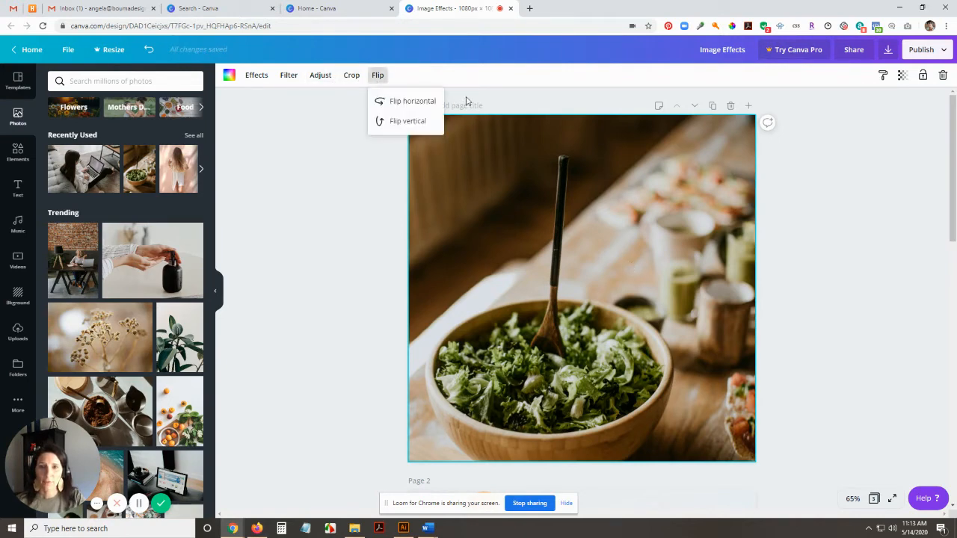
pyautogui.click(412, 101)
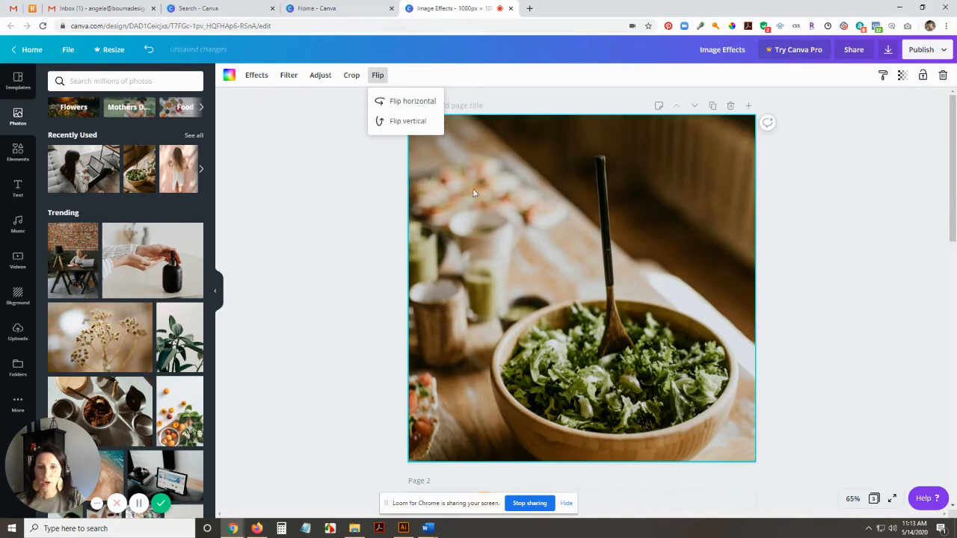
pyautogui.click(417, 101)
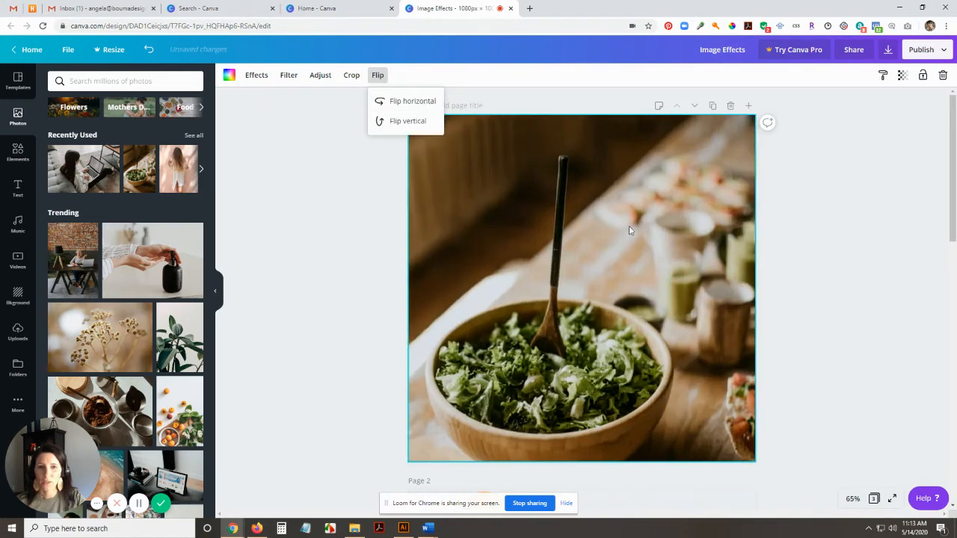
pyautogui.click(404, 101)
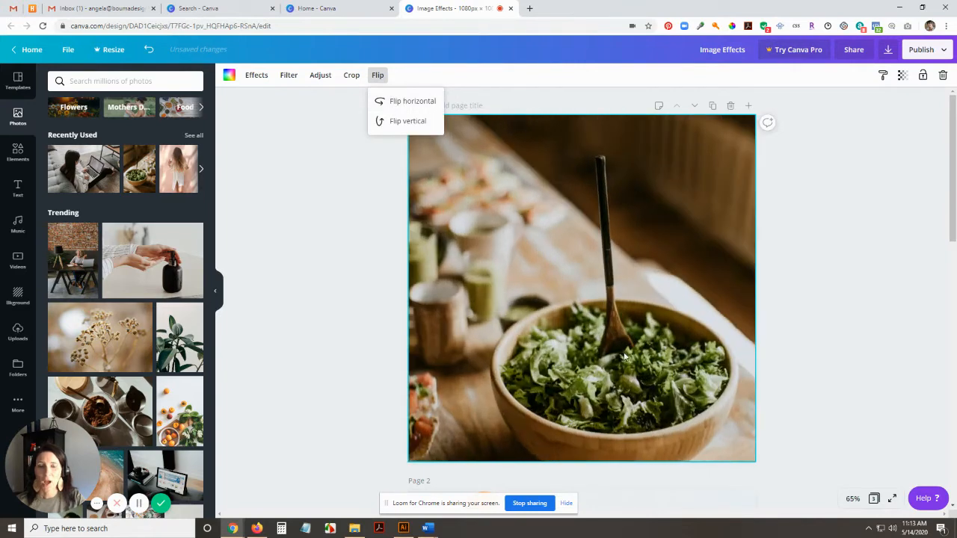
pyautogui.click(385, 122)
pyautogui.click(388, 124)
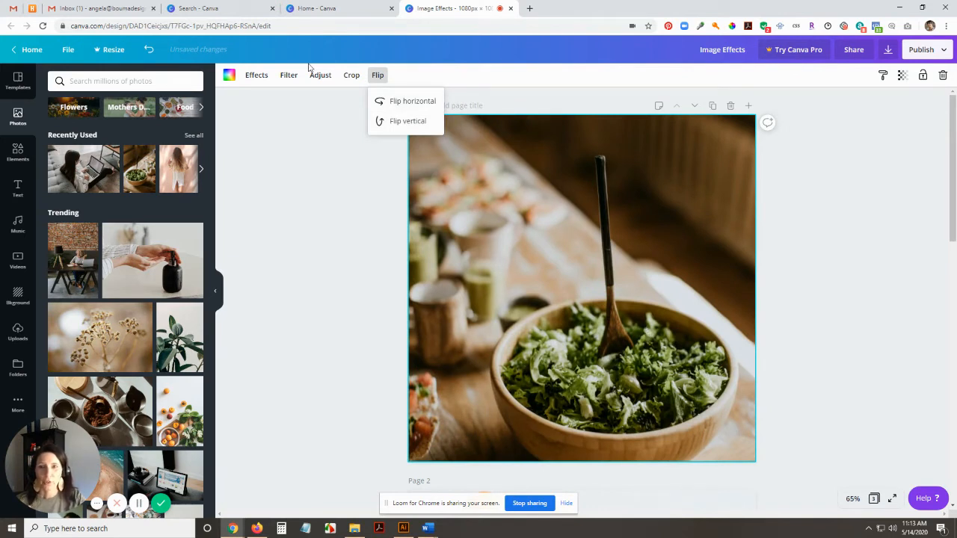
# View the salad photo in crop mode and leave it without cropping
pyautogui.click(352, 77)
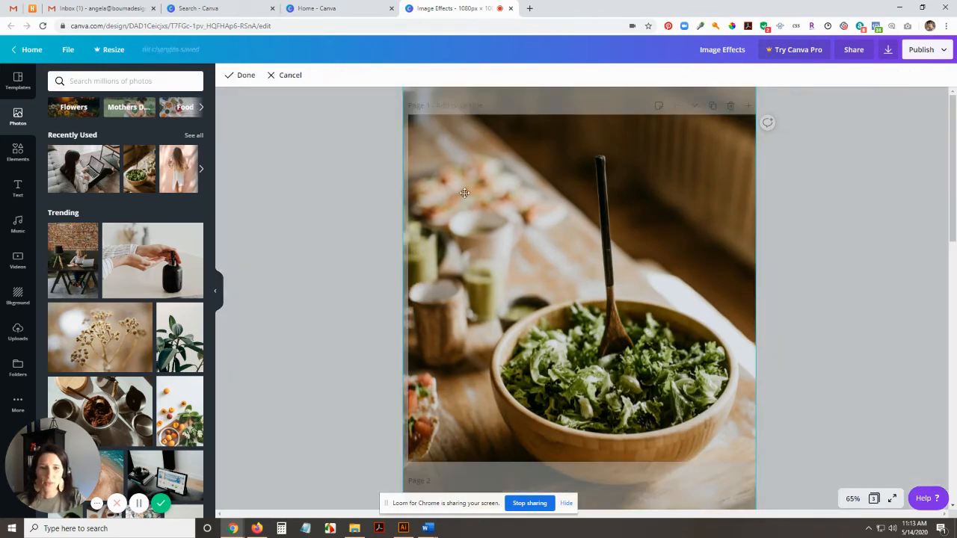
pyautogui.click(891, 254)
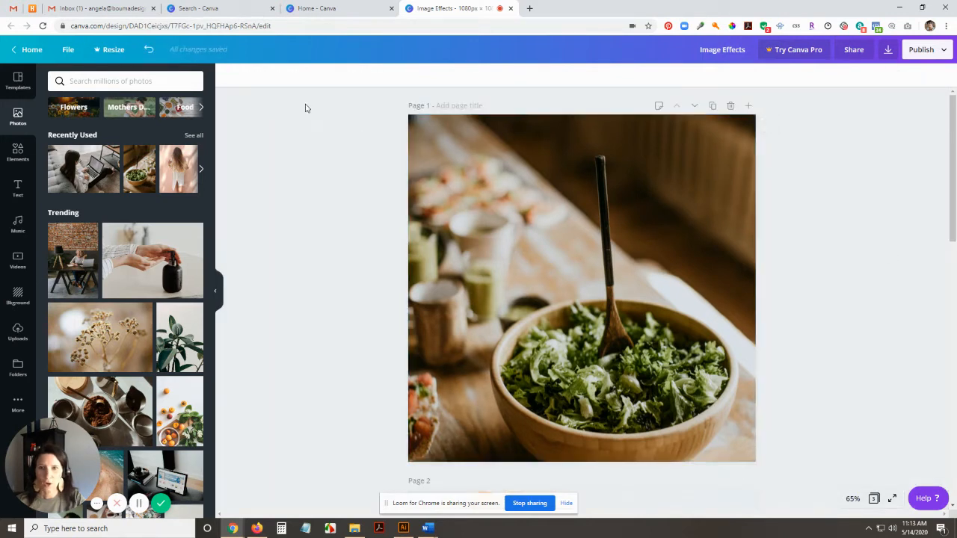
# Try replacing the salad background photo with the lighter slate-blue brand color, and undo the replacement
pyautogui.click(415, 139)
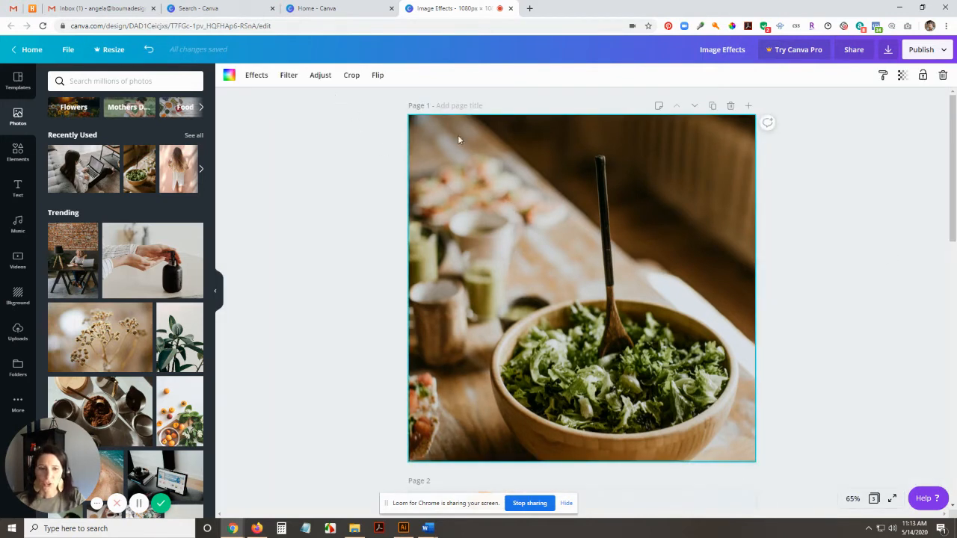
pyautogui.click(229, 75)
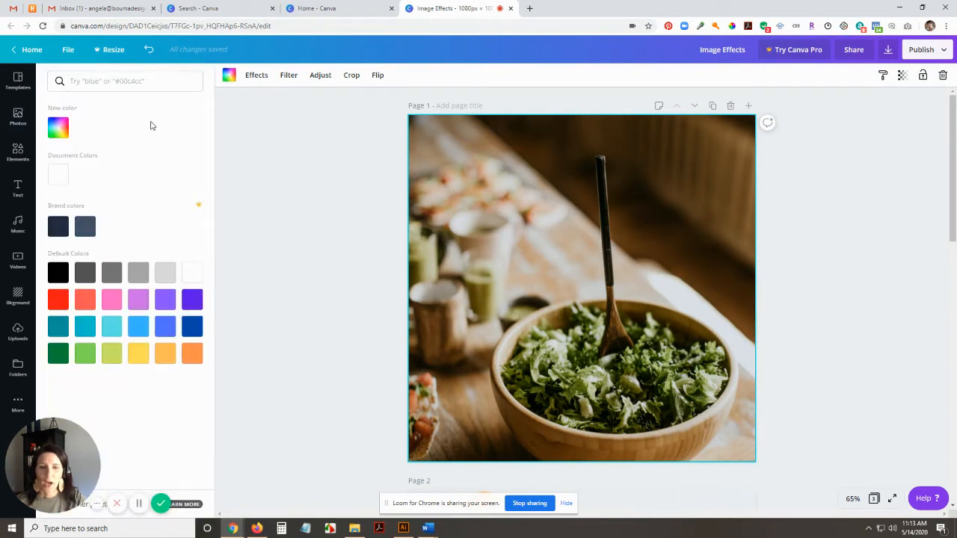
pyautogui.click(85, 227)
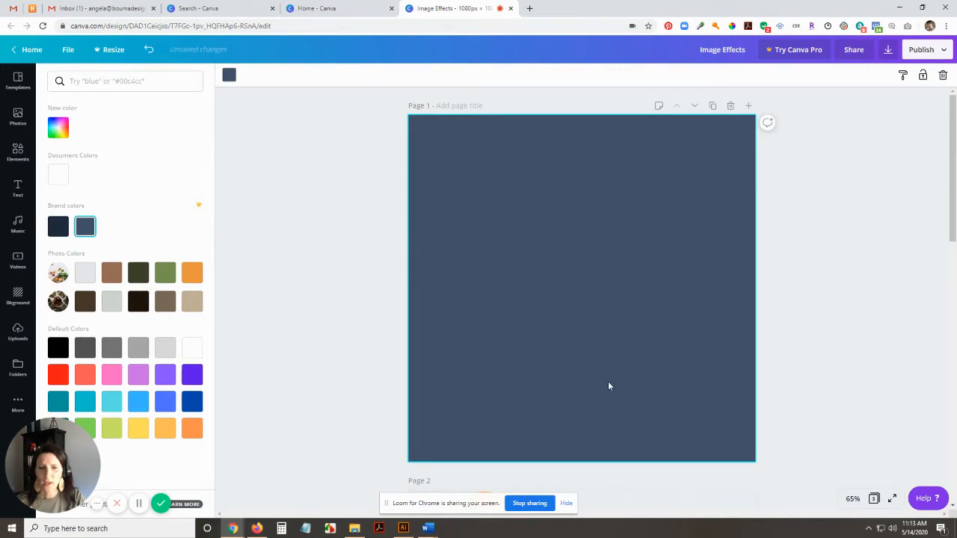
pyautogui.click(288, 153)
pyautogui.click(684, 229)
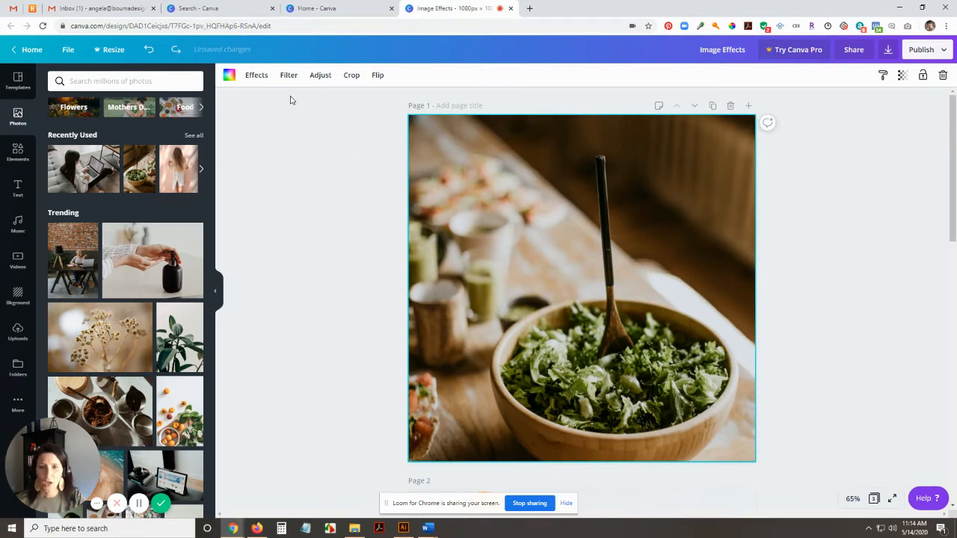
# Replace the background photo with the white document color, try copying the background's style, and undo the color change
pyautogui.click(229, 75)
pyautogui.click(63, 173)
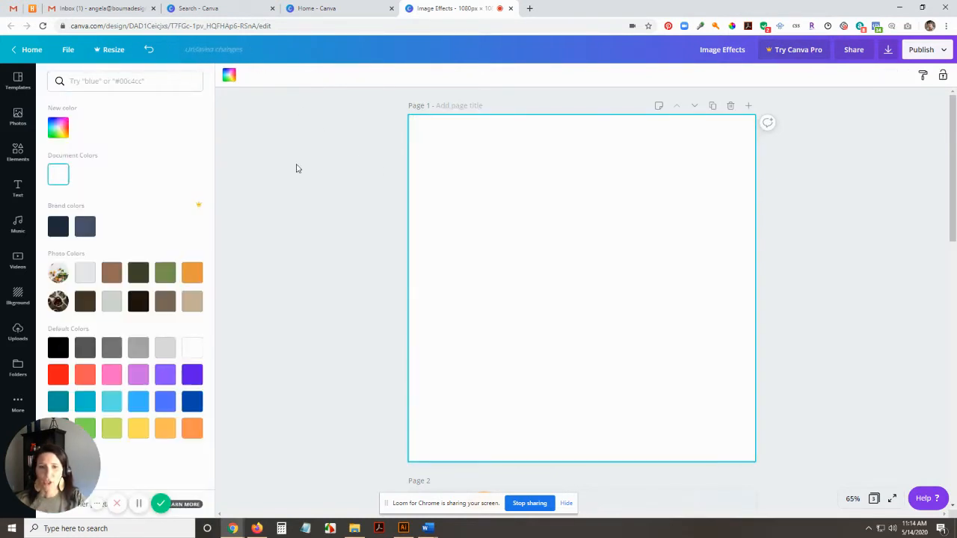
pyautogui.click(923, 76)
pyautogui.click(819, 401)
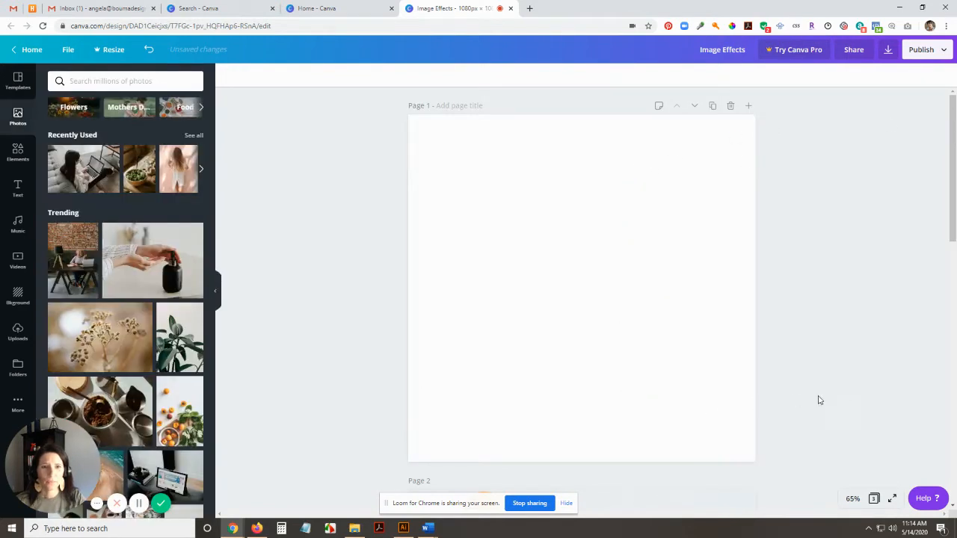
pyautogui.click(614, 278)
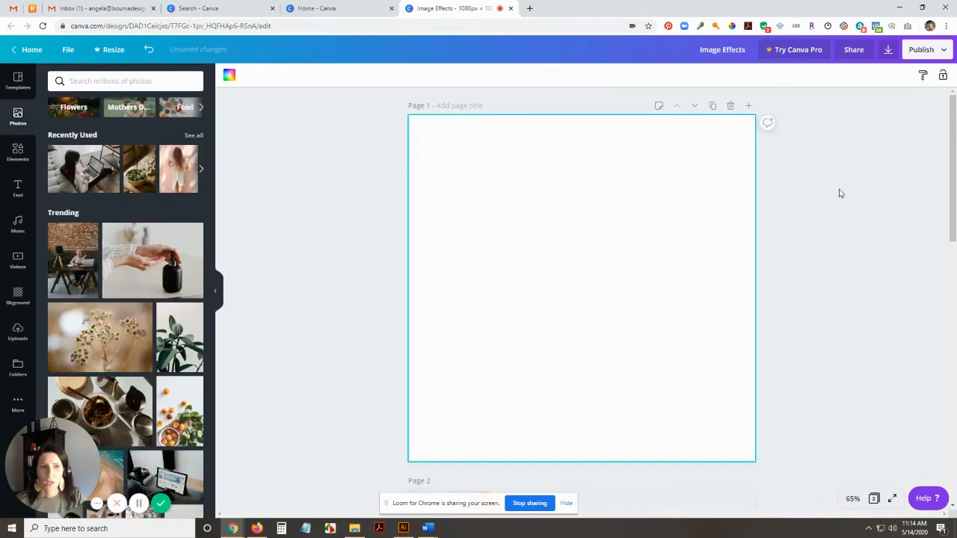
pyautogui.click(923, 75)
pyautogui.click(876, 333)
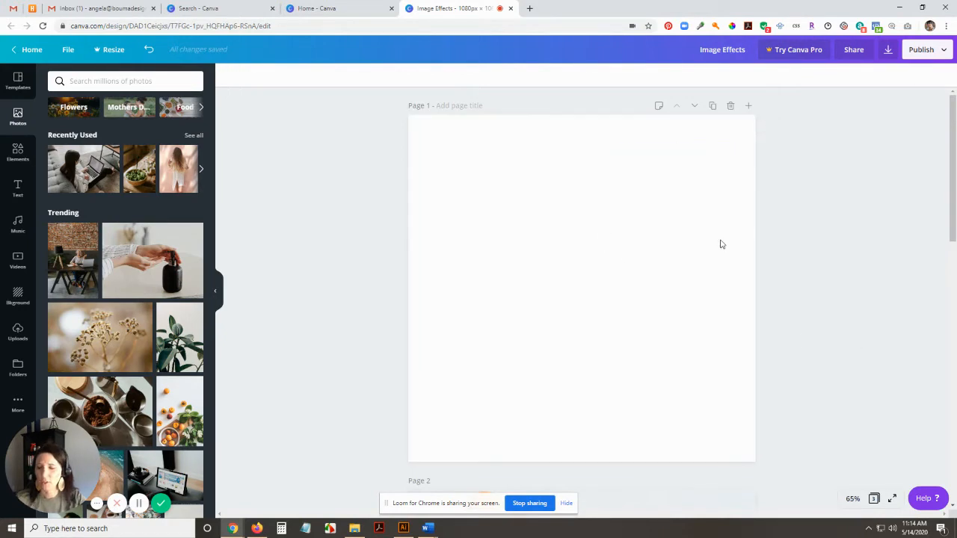
pyautogui.hotkey('ctrl', 'z')
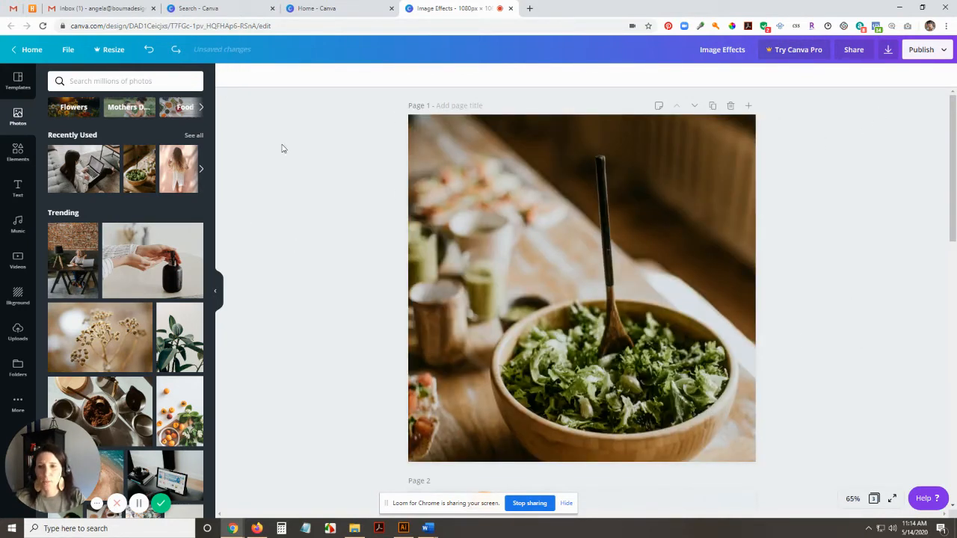
# Apply the white document color to the page 1 background once more and undo it to restore the salad photo
pyautogui.click(522, 218)
pyautogui.click(229, 75)
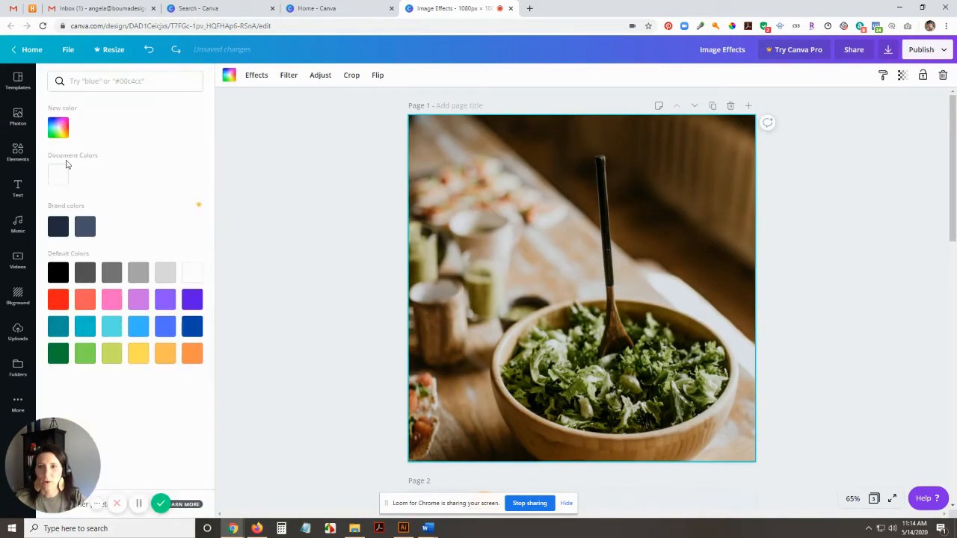
pyautogui.click(64, 173)
pyautogui.hotkey('ctrl', 'z')
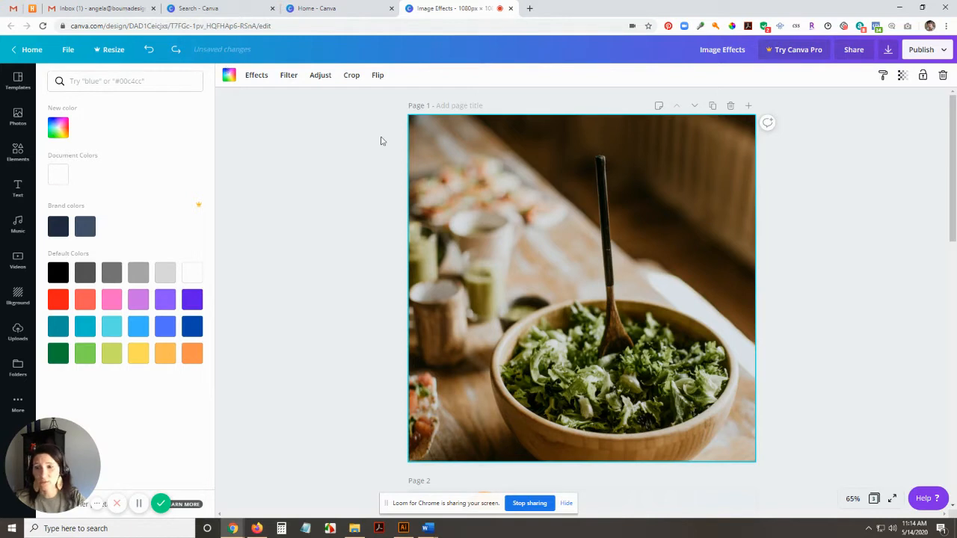
# Examine the effects, filters and adjustment settings available for the salad background photo
pyautogui.click(257, 76)
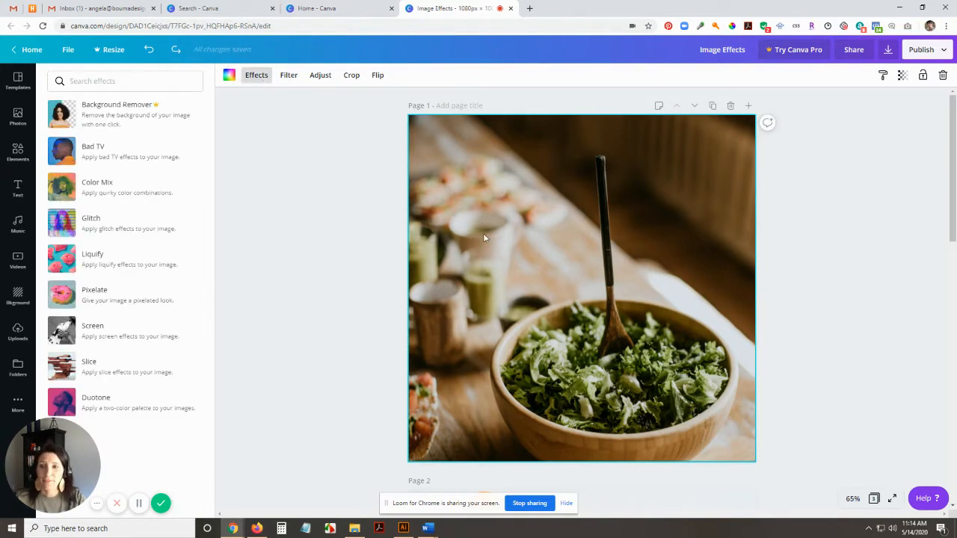
pyautogui.click(289, 75)
pyautogui.click(320, 75)
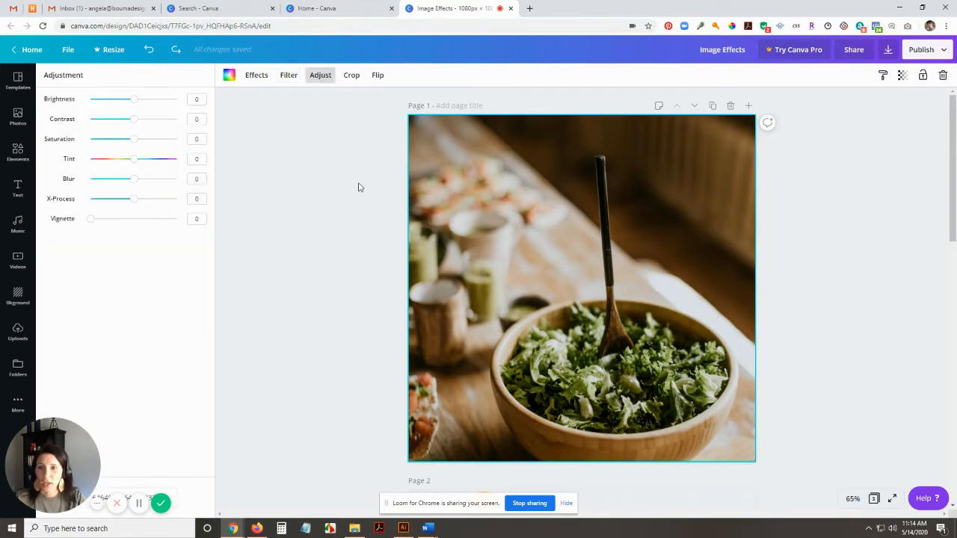
pyautogui.click(288, 80)
pyautogui.click(258, 78)
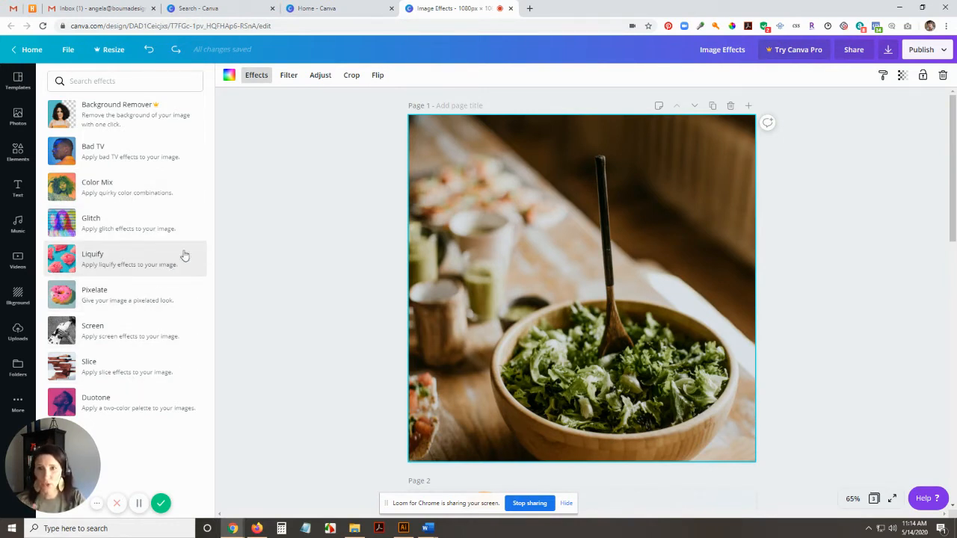
pyautogui.click(287, 80)
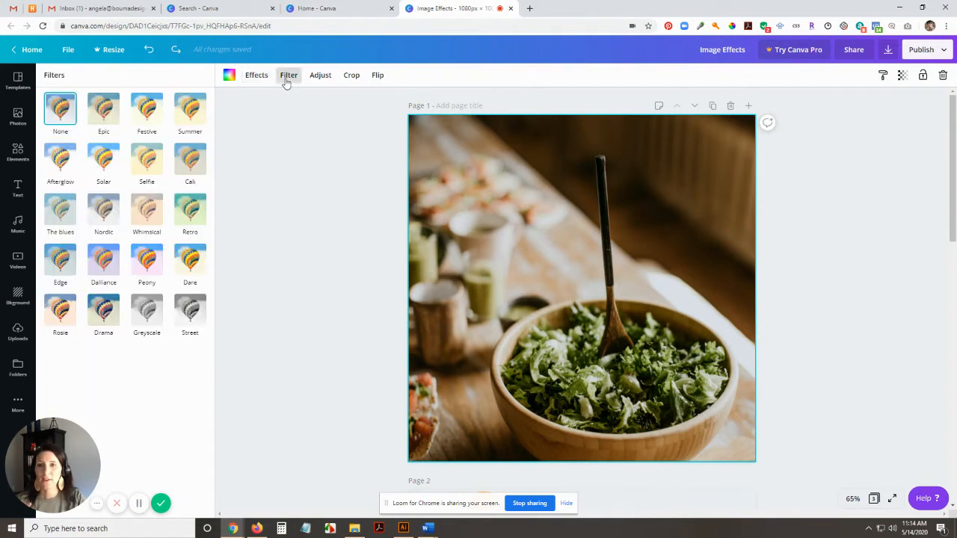
pyautogui.click(325, 79)
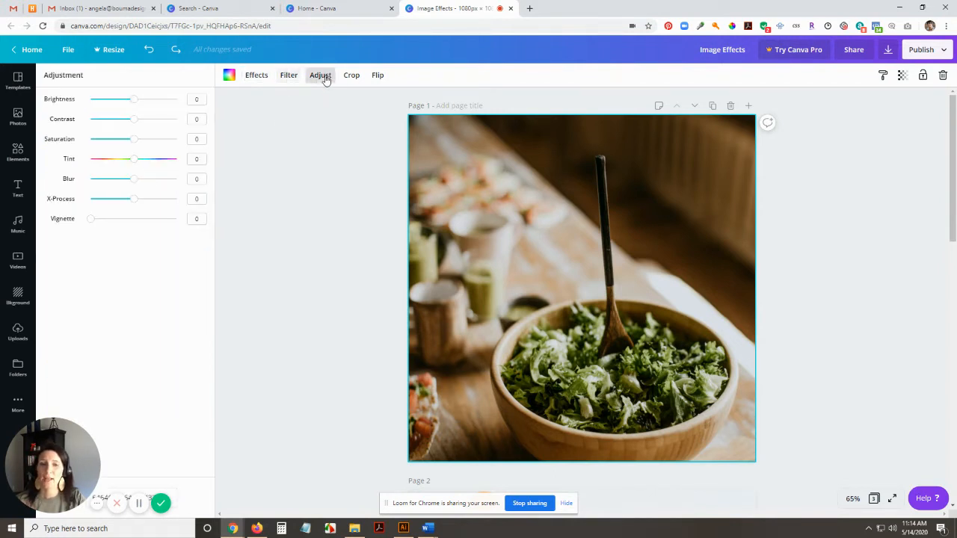
pyautogui.click(287, 79)
# Flip the salad photo horizontally back to its original orientation and deselect it
pyautogui.click(378, 78)
pyautogui.click(379, 100)
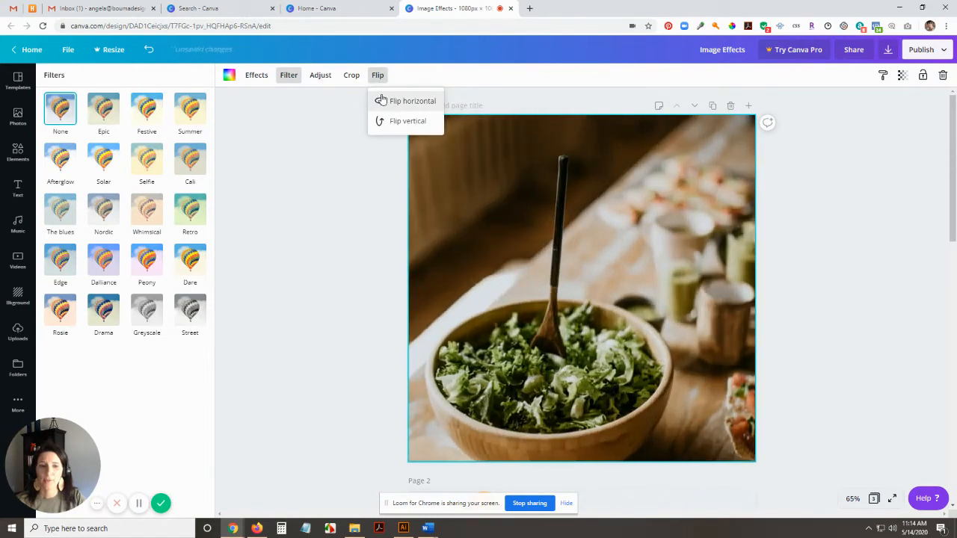
pyautogui.click(338, 136)
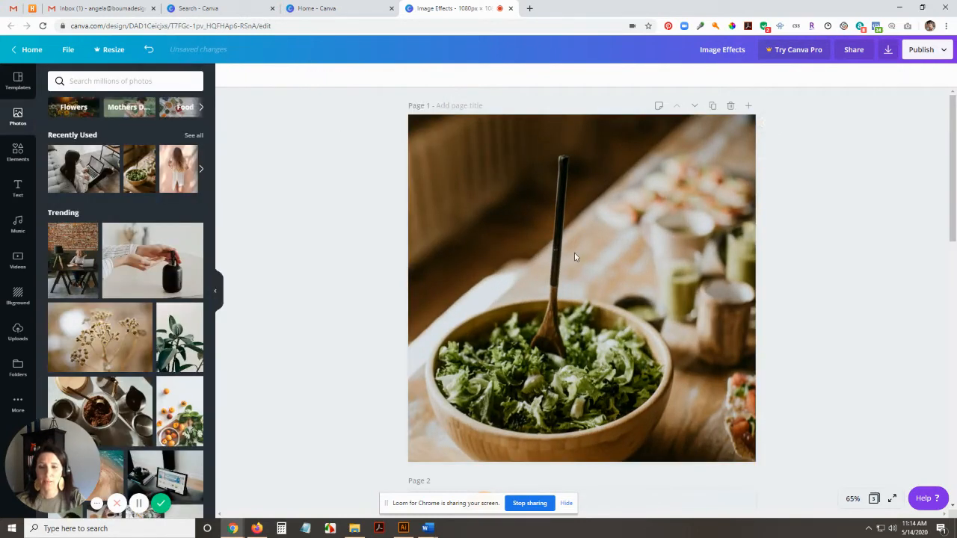
# Try the Whimsical, Cali, Selfie and Retro filters on the page 1 salad photo
pyautogui.click(568, 215)
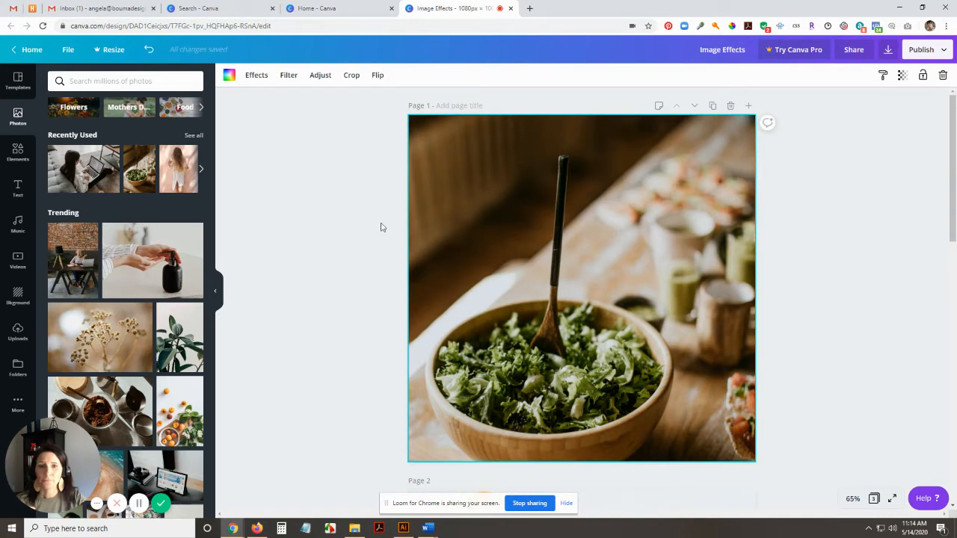
pyautogui.click(284, 75)
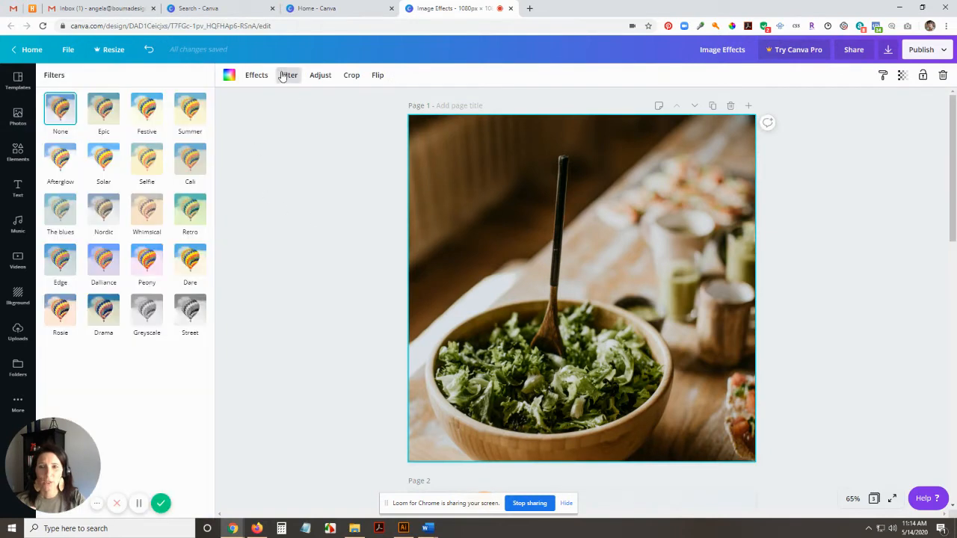
pyautogui.click(151, 216)
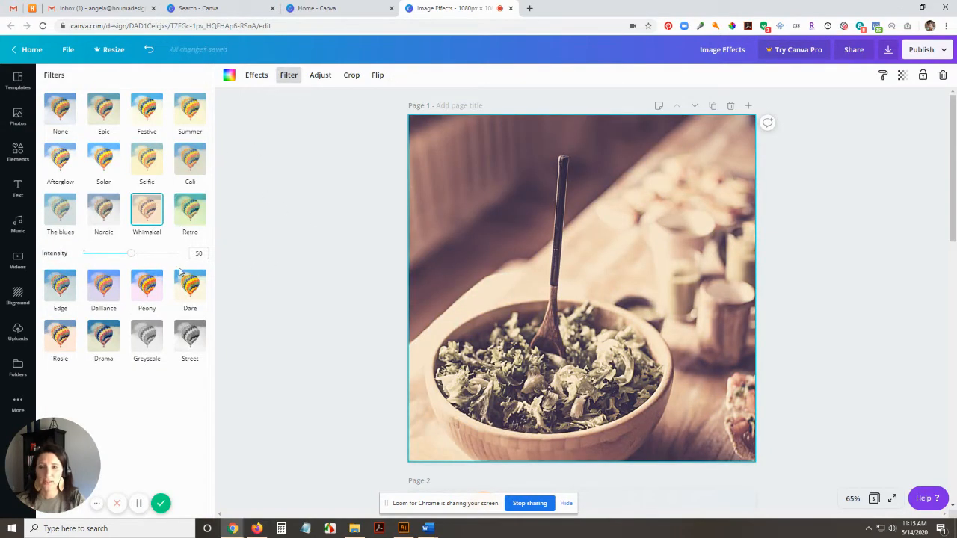
pyautogui.click(190, 211)
pyautogui.click(190, 160)
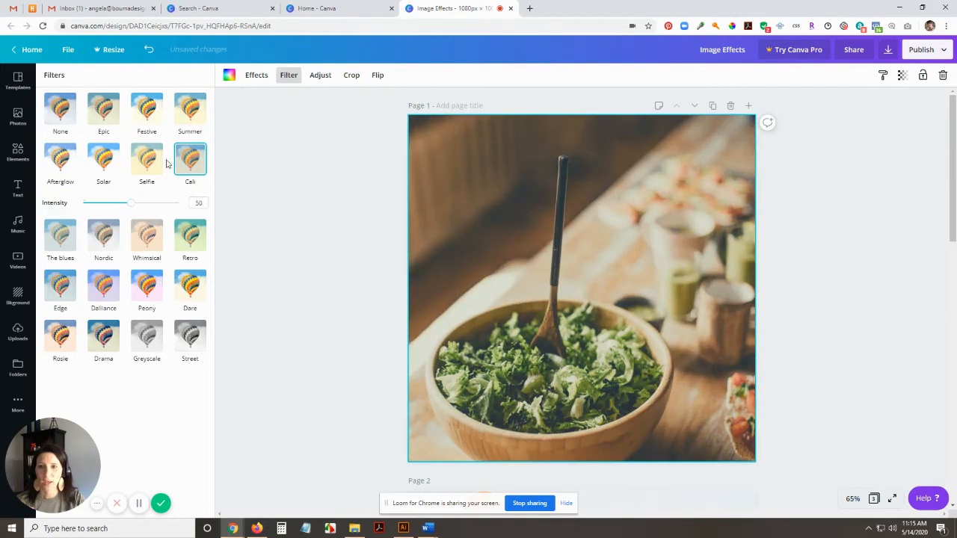
pyautogui.click(153, 161)
pyautogui.click(195, 235)
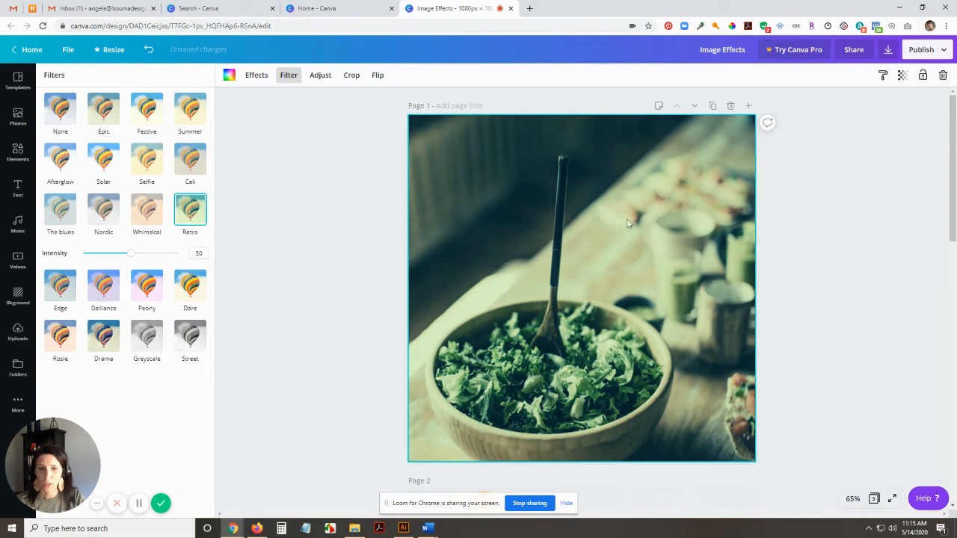
# Try the Dare filter at intensity 46 and the Drama filter at a reduced intensity on the salad photo
pyautogui.click(185, 301)
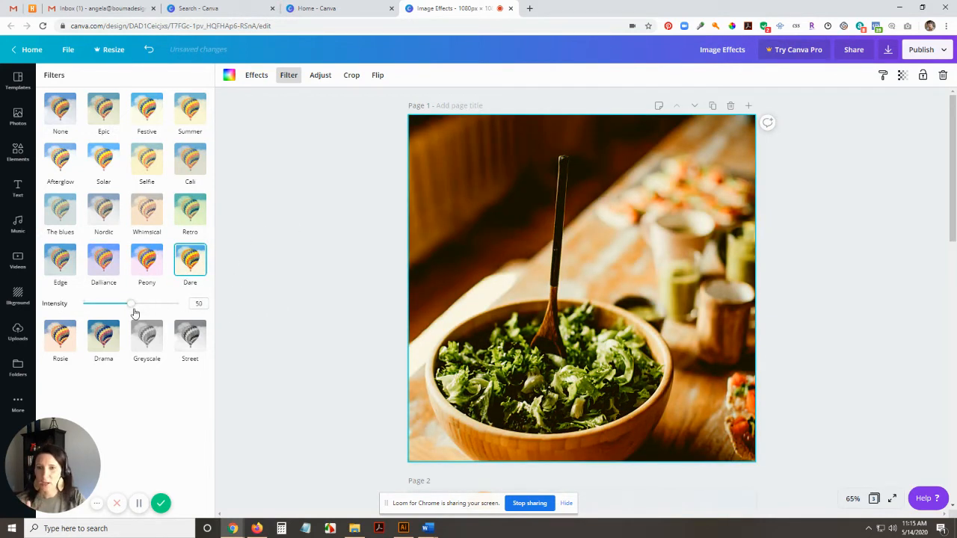
pyautogui.moveTo(132, 307)
pyautogui.mouseDown()
pyautogui.moveTo(96, 307)
pyautogui.moveTo(128, 306)
pyautogui.mouseUp()
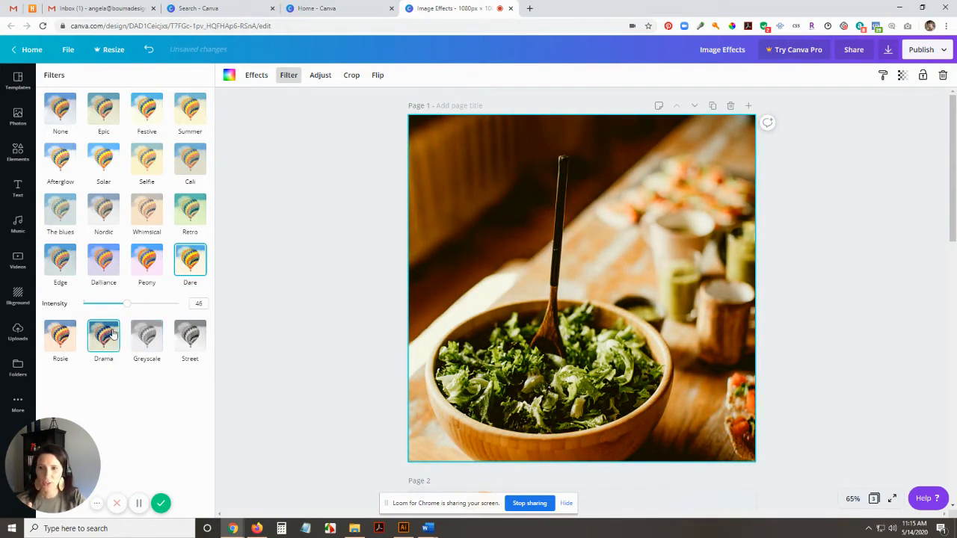
pyautogui.click(112, 335)
pyautogui.moveTo(133, 352); pyautogui.dragTo(92, 355)
# Try The blues filter on the salad photo, and apply the Edge filter at intensity 32 instead
pyautogui.click(67, 213)
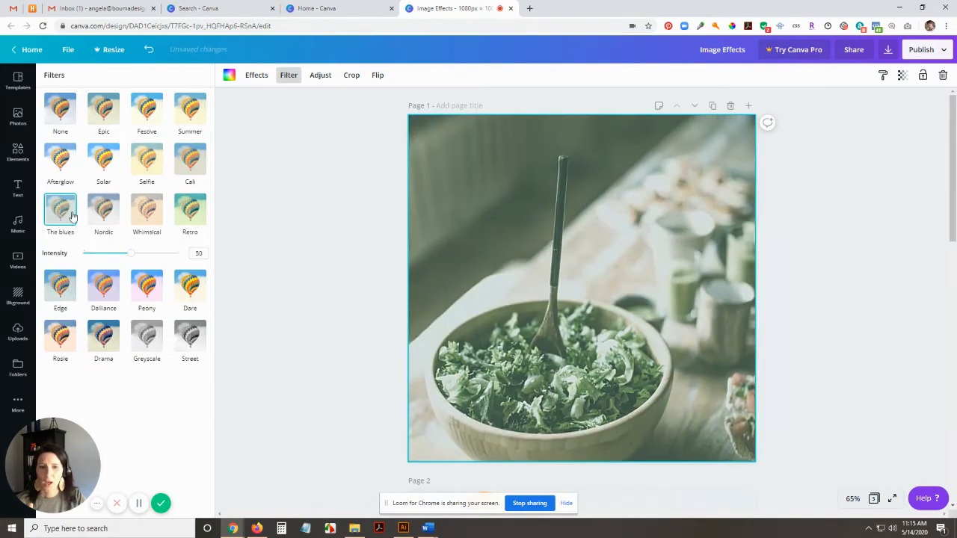
pyautogui.click(63, 283)
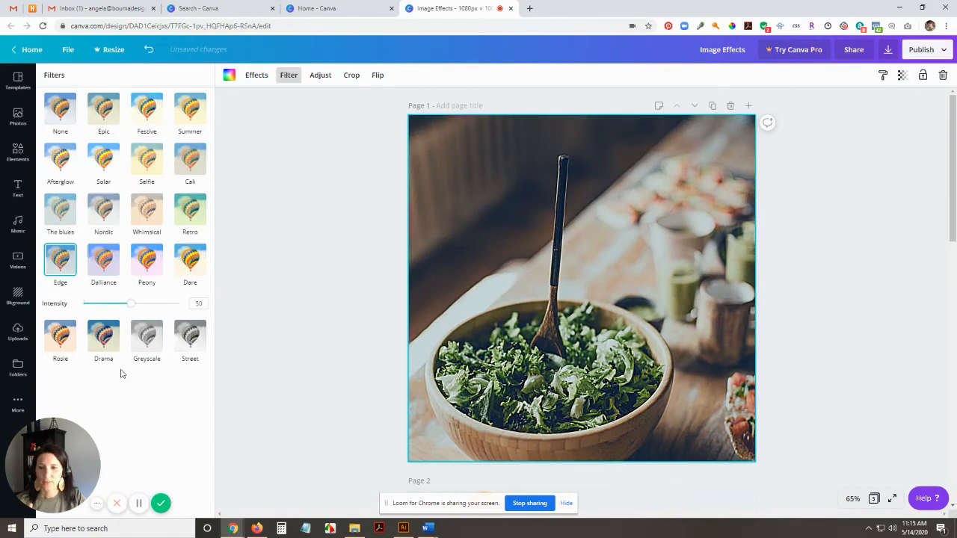
pyautogui.moveTo(132, 304); pyautogui.dragTo(113, 306)
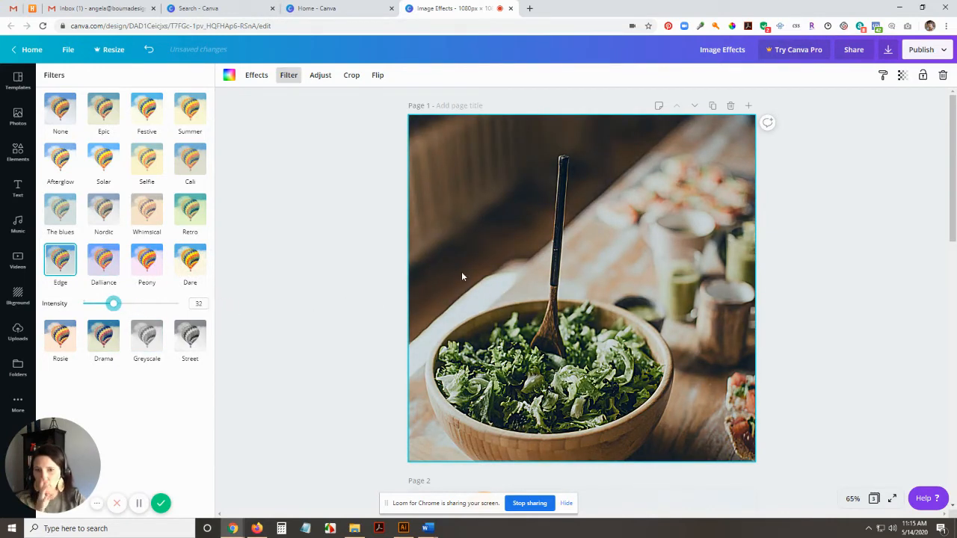
# Apply the Edge filter at intensity 34 to the page 2 apricot photo and compare it with the salad photo
pyautogui.scroll(-5, 461, 273)
pyautogui.click(533, 303)
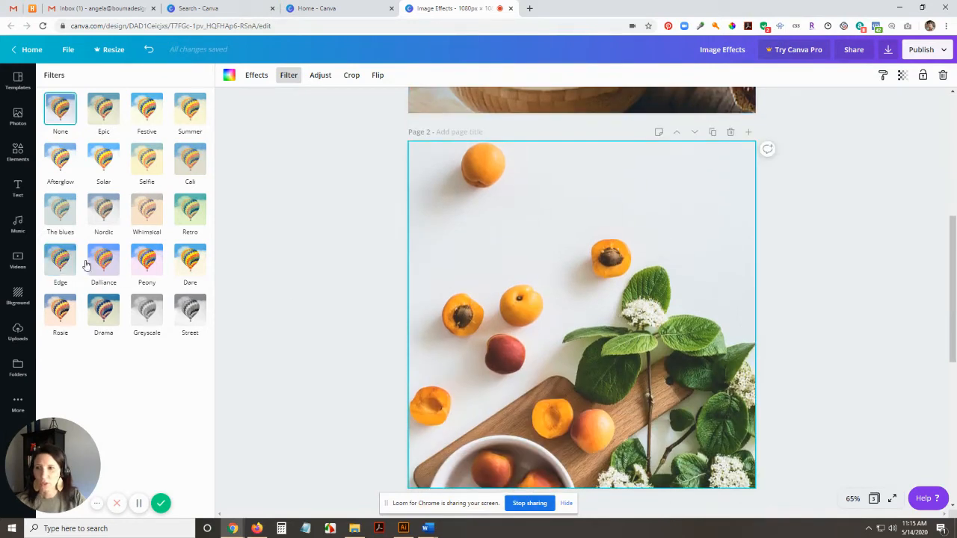
pyautogui.click(64, 263)
pyautogui.moveTo(125, 305); pyautogui.dragTo(115, 303)
pyautogui.scroll(1, 670, 305)
pyautogui.scroll(4, 670, 305)
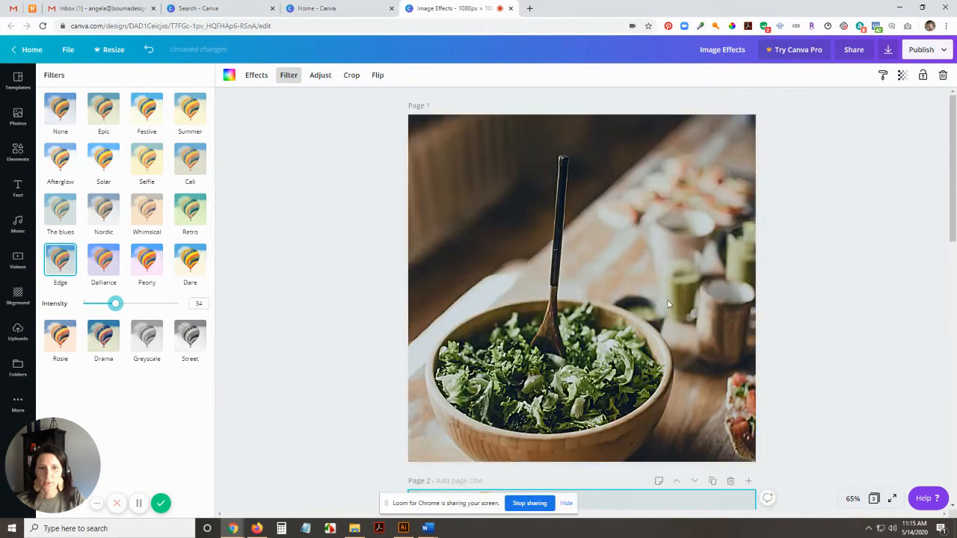
pyautogui.scroll(-6, 668, 299)
pyautogui.scroll(5, 846, 301)
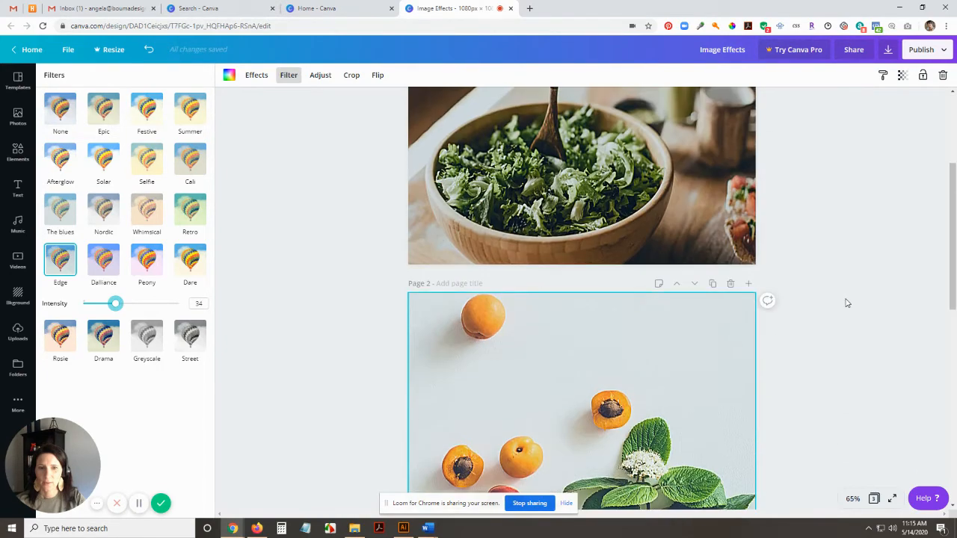
pyautogui.scroll(-6, 846, 301)
pyautogui.scroll(4, 687, 186)
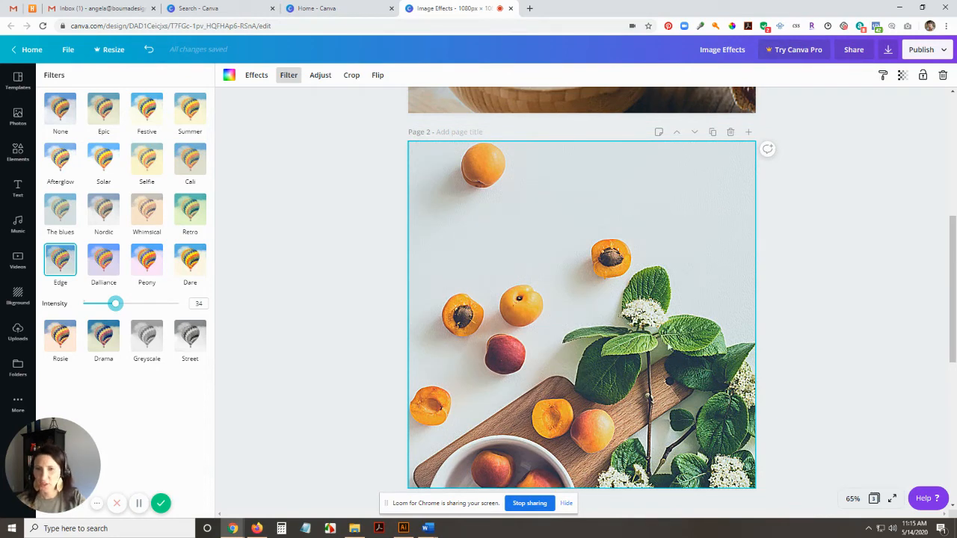
# Apply the Edge filter at intensity 22 to the coffee photo on page 3
pyautogui.scroll(-8, 669, 346)
pyautogui.click(669, 346)
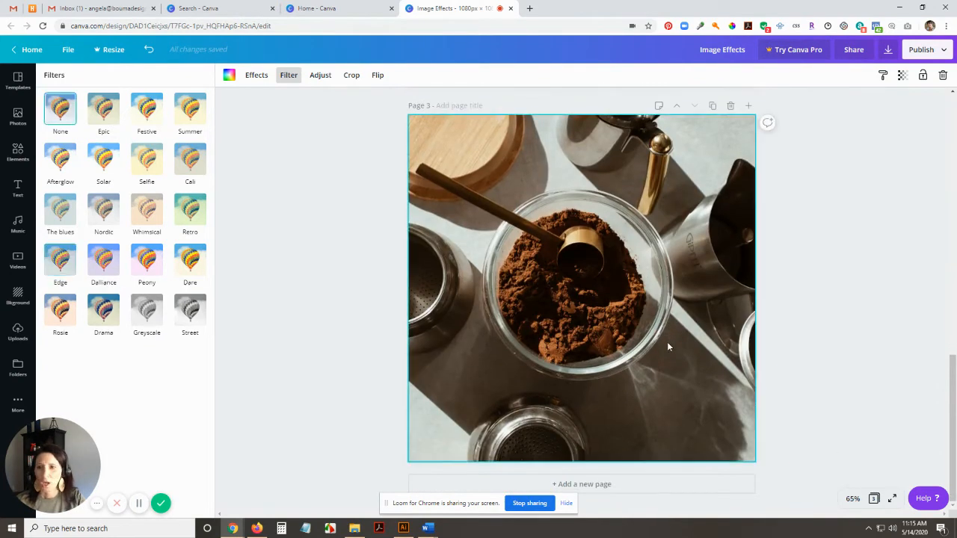
pyautogui.click(74, 277)
pyautogui.moveTo(132, 309); pyautogui.dragTo(104, 311)
# Compare the Edge filter's look across all three pages and check the filter setting of the page 2 photo
pyautogui.scroll(3, 617, 330)
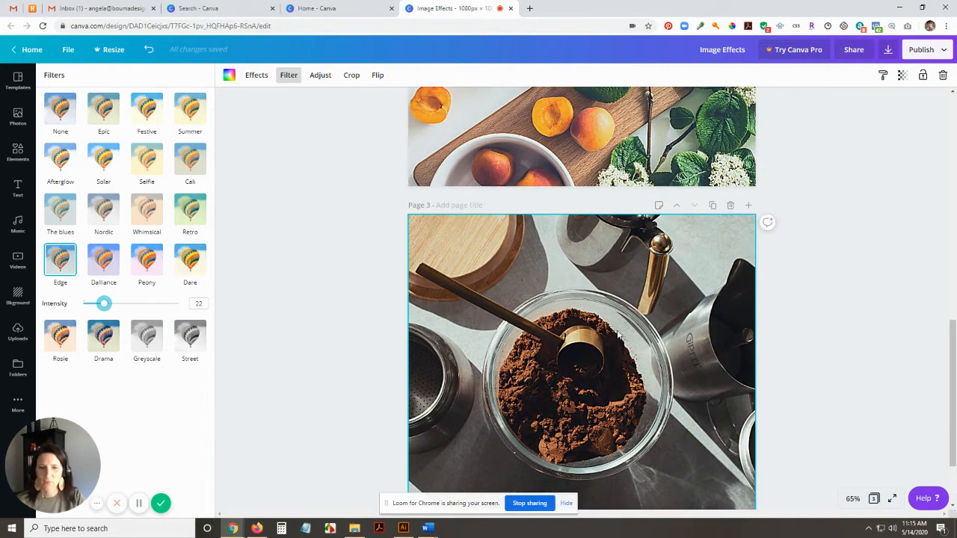
pyautogui.scroll(8, 725, 340)
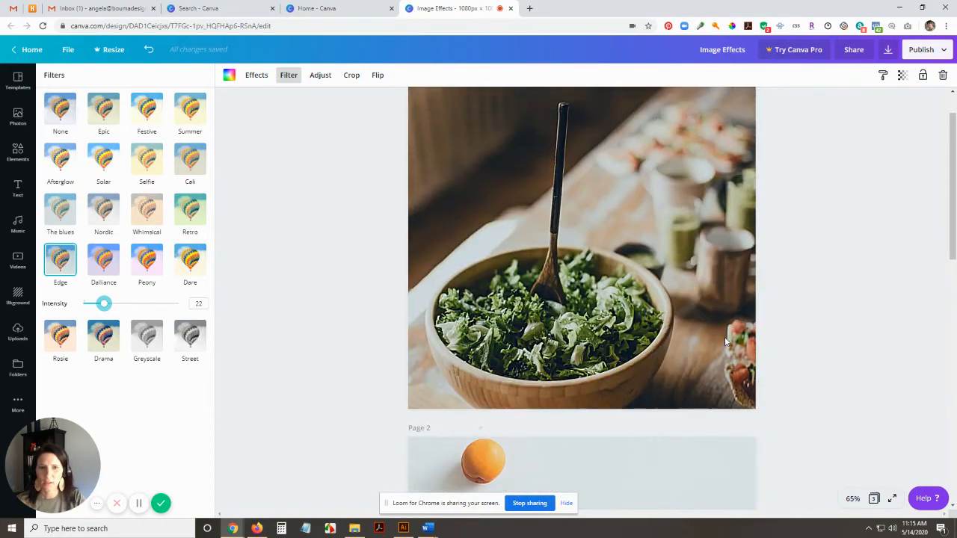
pyautogui.scroll(-5, 728, 336)
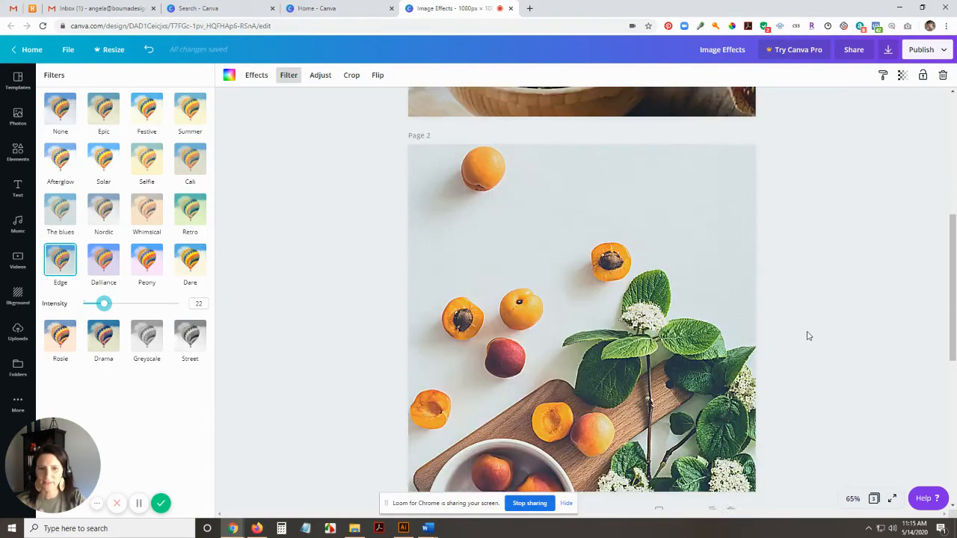
pyautogui.scroll(-1, 808, 336)
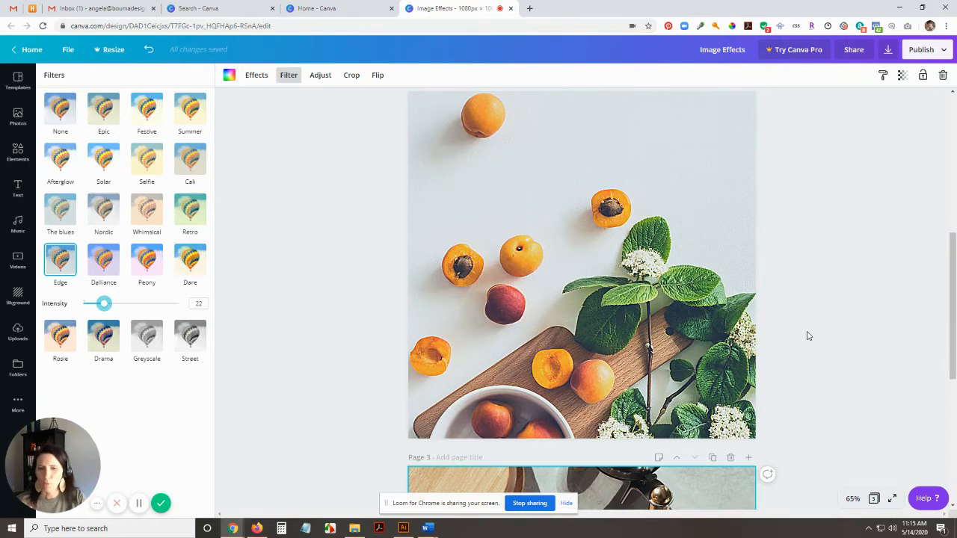
pyautogui.scroll(-5, 808, 335)
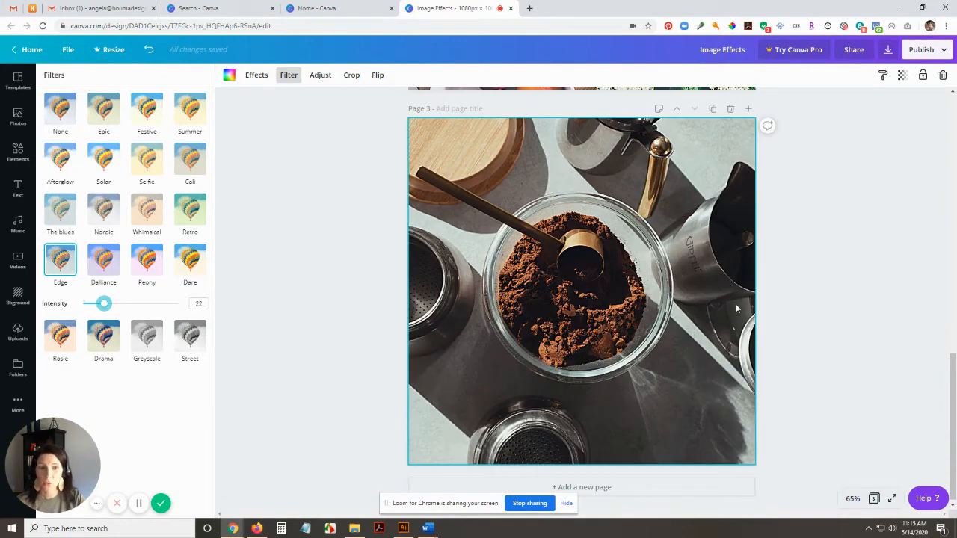
pyautogui.scroll(4, 748, 307)
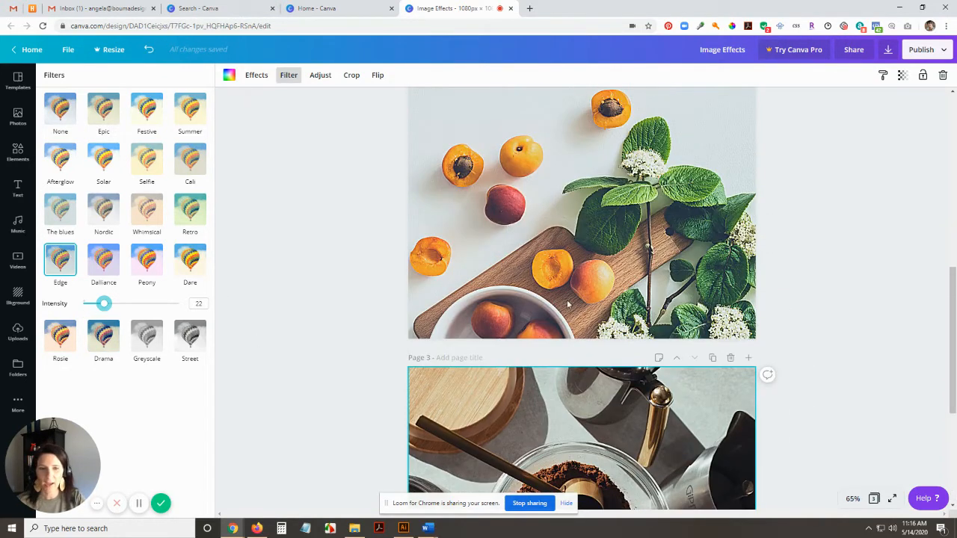
pyautogui.click(656, 298)
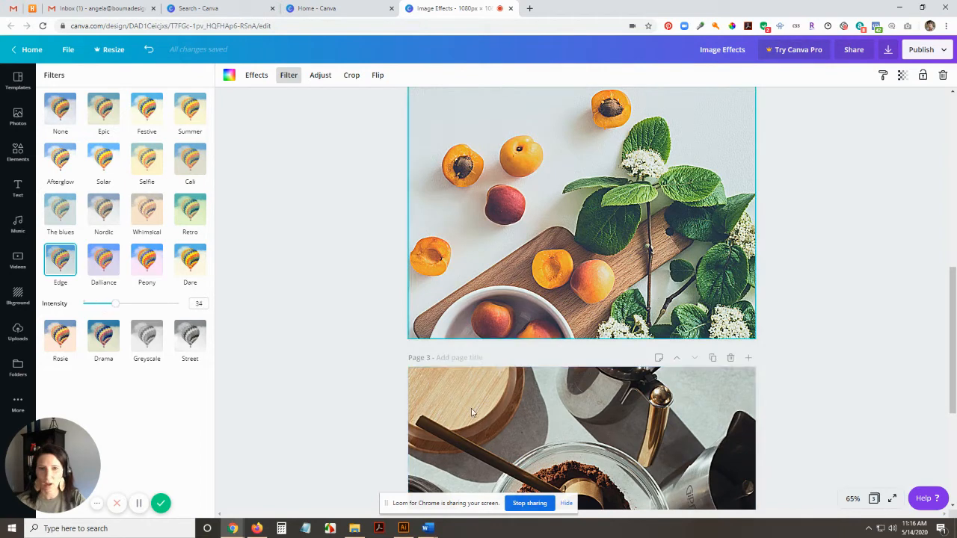
pyautogui.scroll(-2, 488, 327)
# Raise the Edge filter intensity on the page 3 coffee photo to 78, and reduce it to 30
pyautogui.click(496, 351)
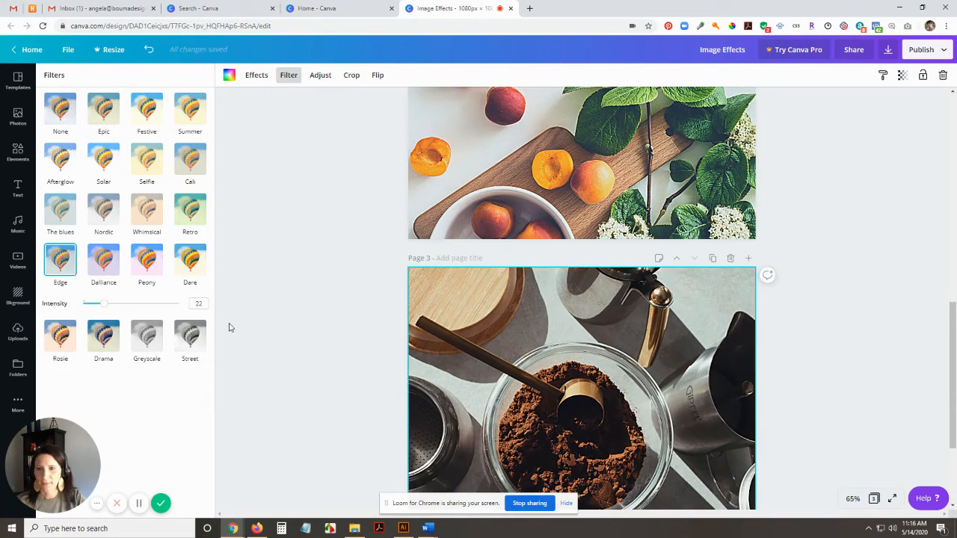
pyautogui.moveTo(103, 303); pyautogui.dragTo(158, 304)
pyautogui.scroll(-3, 522, 337)
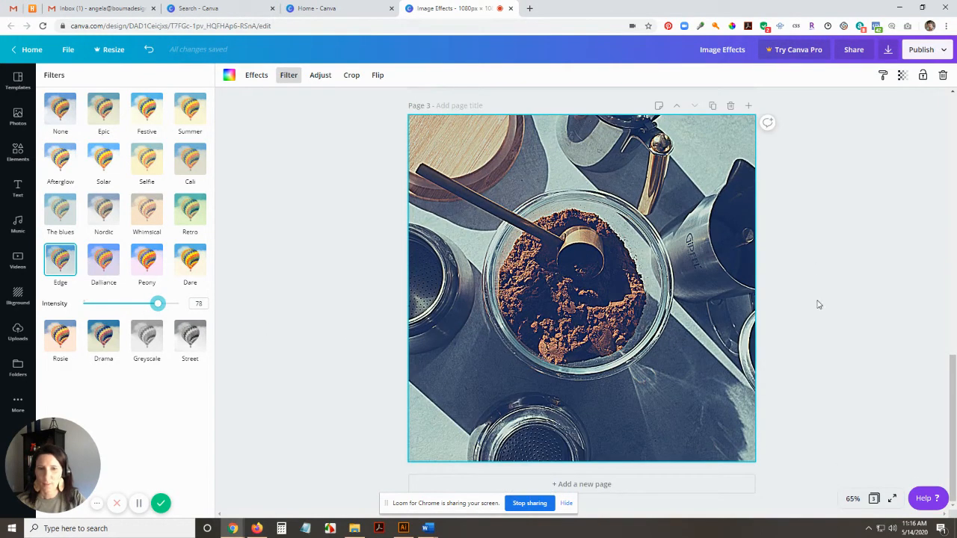
pyautogui.scroll(1, 793, 310)
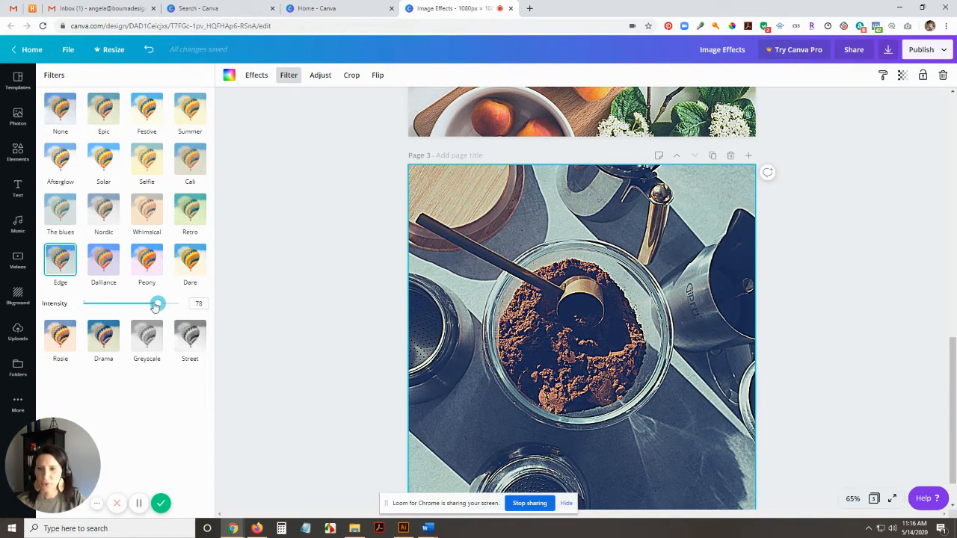
pyautogui.moveTo(160, 305); pyautogui.dragTo(112, 309)
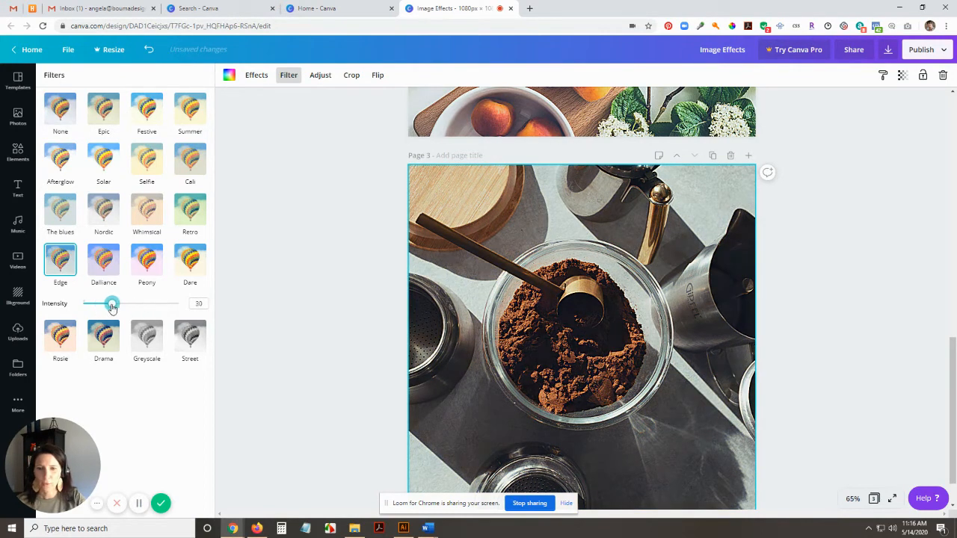
# Replace the coffee photo's filter with Nordic at intensity 21 and compare it with the apricot photo
pyautogui.click(100, 215)
pyautogui.moveTo(128, 252); pyautogui.dragTo(103, 258)
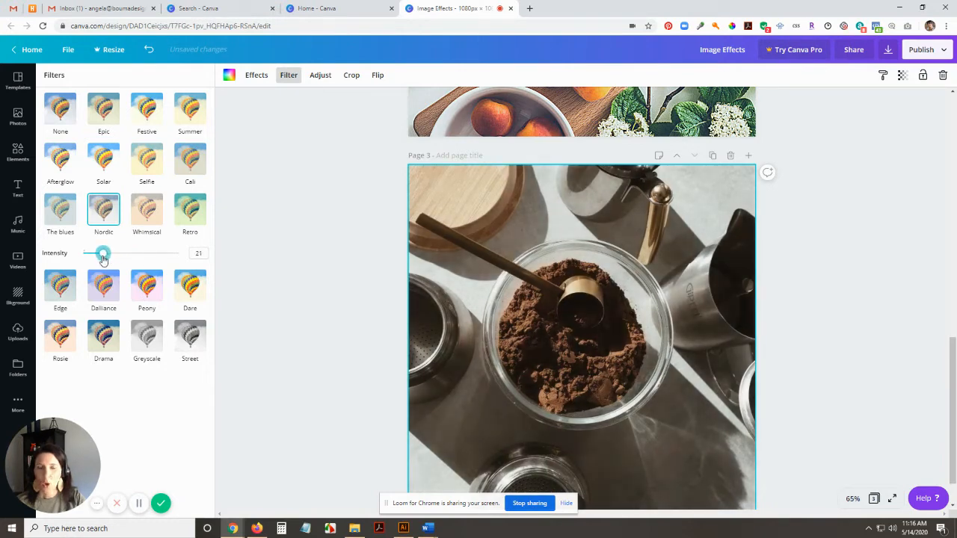
pyautogui.scroll(2, 569, 212)
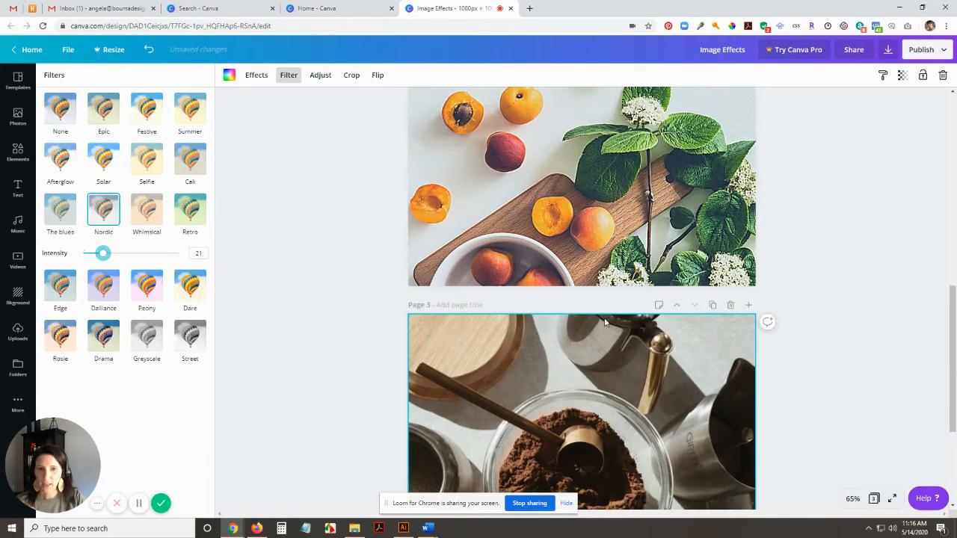
# Review the filter settings of the apricot and salad photos and compare the filtered look across the three pages
pyautogui.scroll(2, 568, 213)
pyautogui.click(570, 341)
pyautogui.scroll(8, 571, 344)
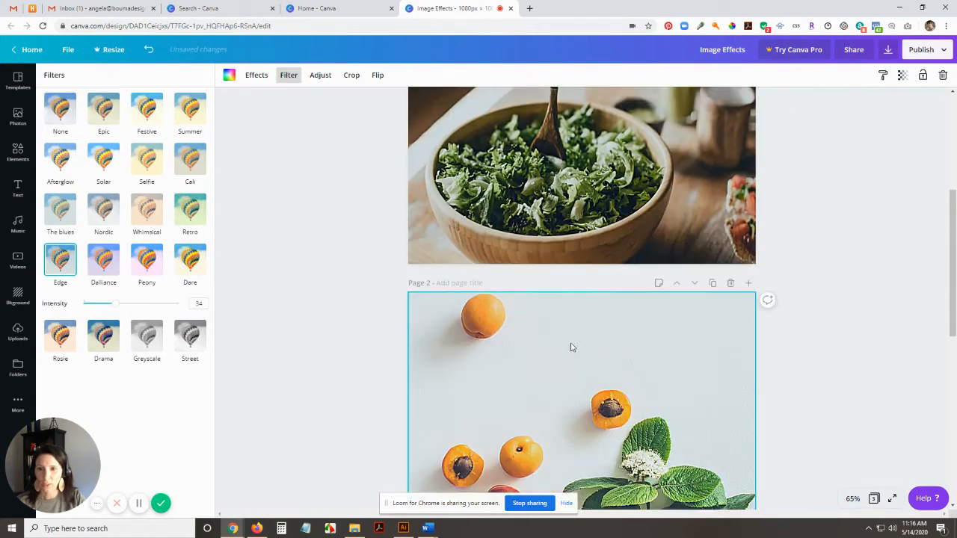
pyautogui.click(567, 294)
pyautogui.scroll(-5, 434, 374)
pyautogui.scroll(-5, 450, 366)
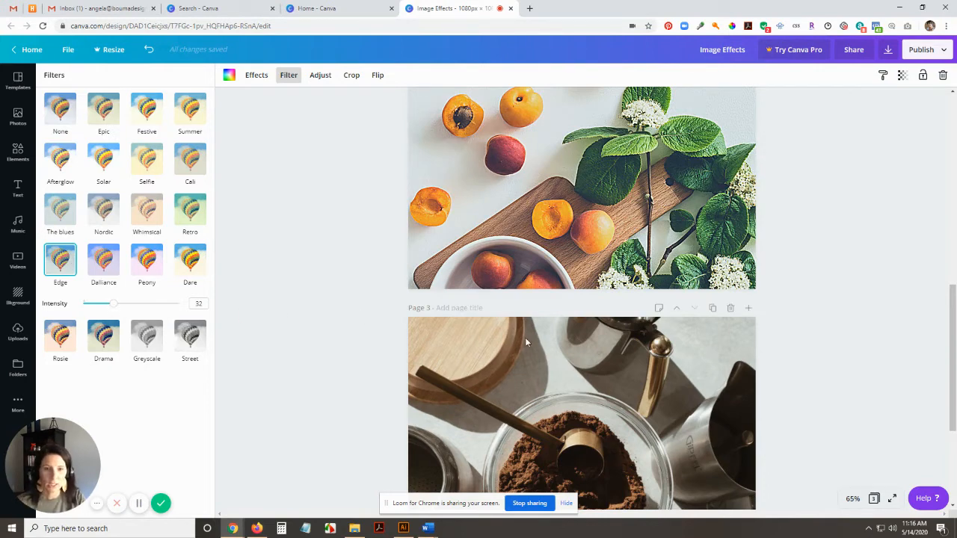
pyautogui.scroll(2, 525, 337)
pyautogui.scroll(2, 572, 337)
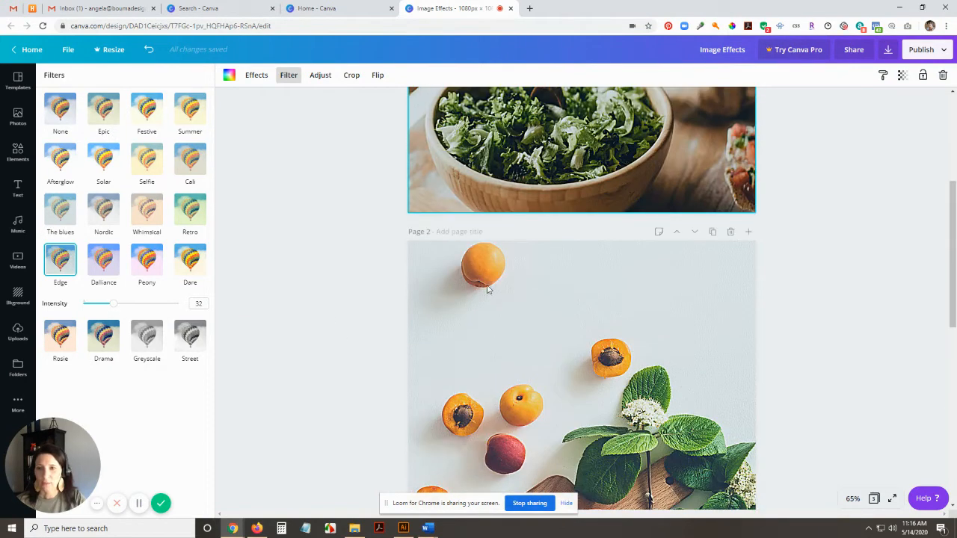
pyautogui.scroll(3, 373, 290)
pyautogui.click(348, 230)
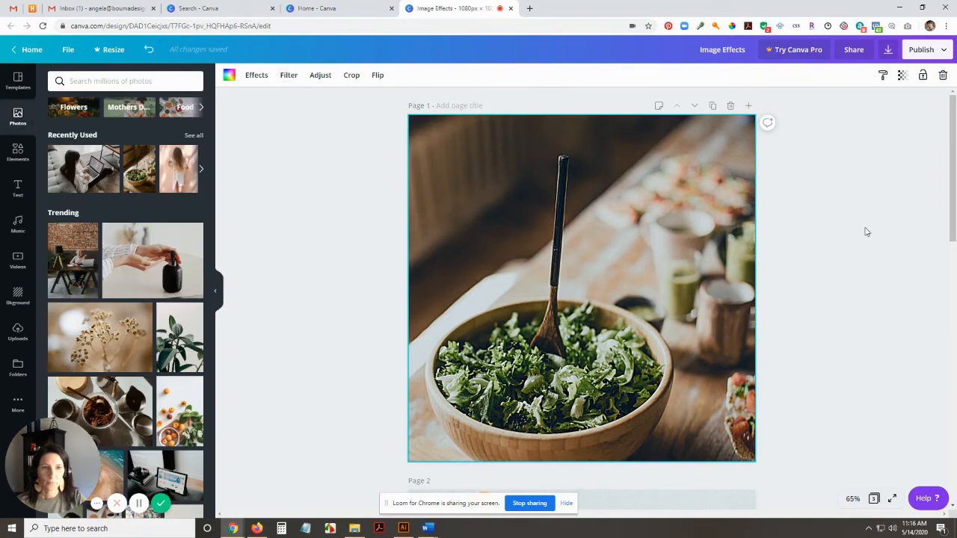
# Undo the recent filter changes on the coffee, apricot and salad photos
pyautogui.scroll(-6, 866, 232)
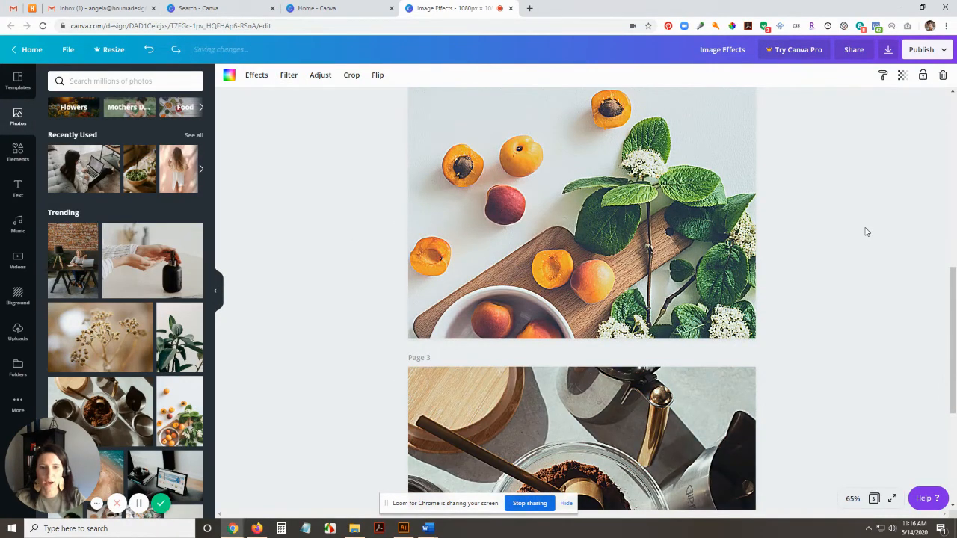
pyautogui.scroll(3, 866, 232)
pyautogui.scroll(3, 866, 232)
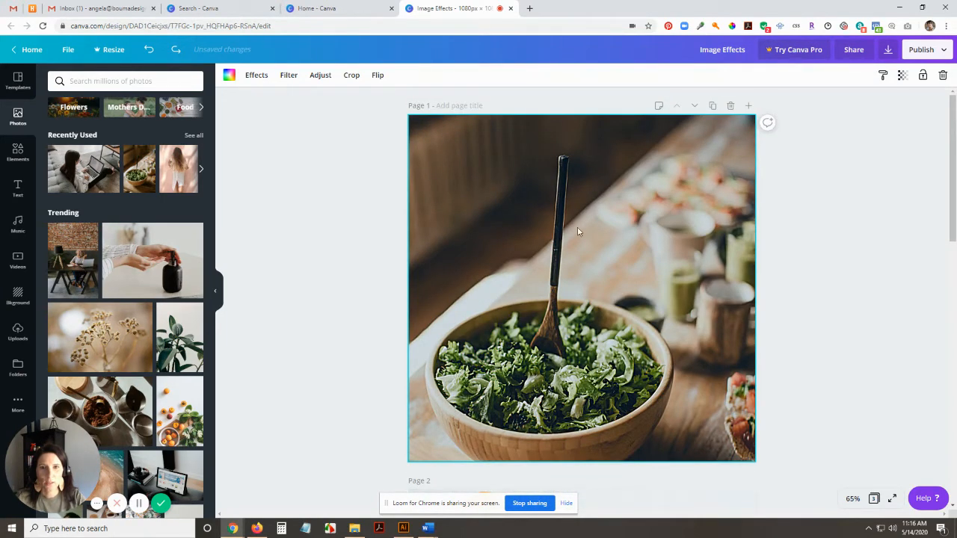
pyautogui.click(833, 250)
pyautogui.click(576, 252)
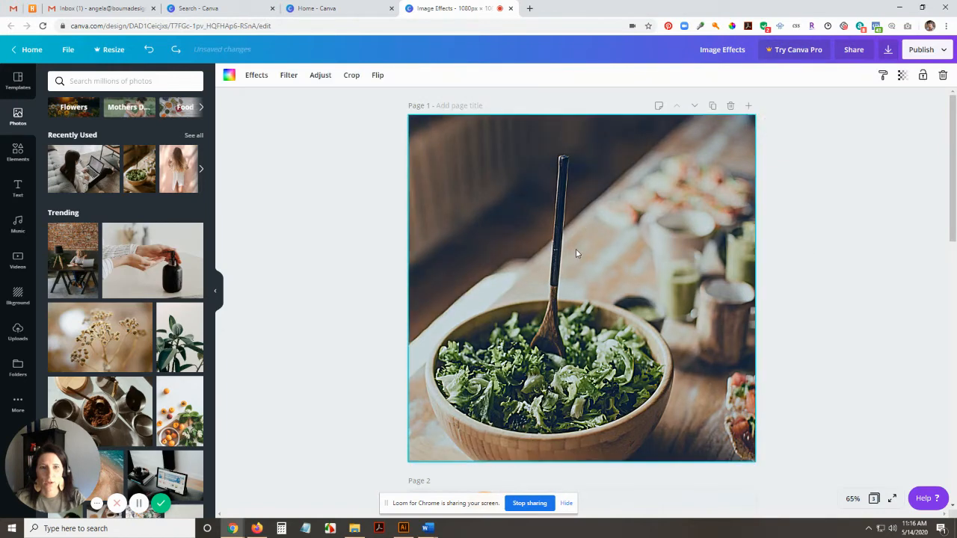
# Remove the Edge filter from the page 1 salad photo and check the photos on pages 2 and 3
pyautogui.scroll(-5, 661, 256)
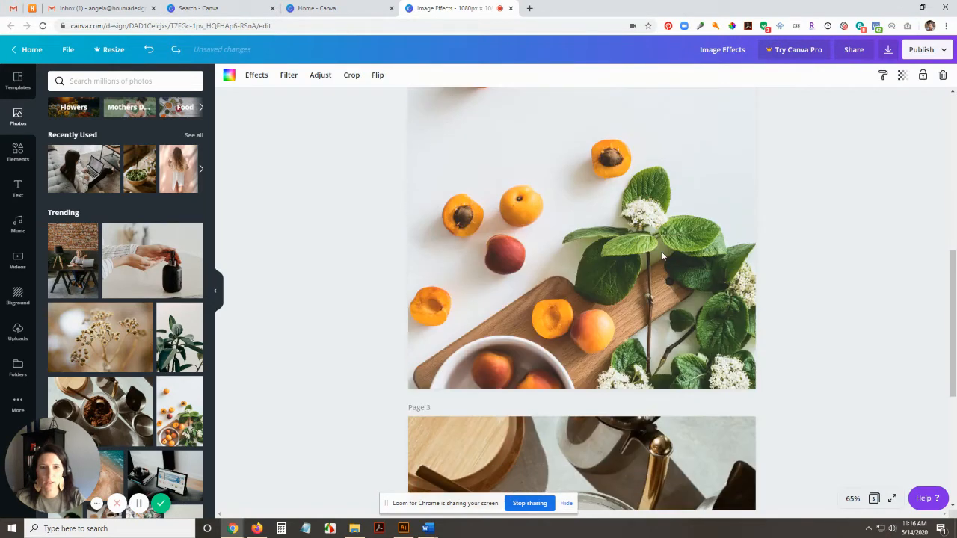
pyautogui.scroll(5, 661, 255)
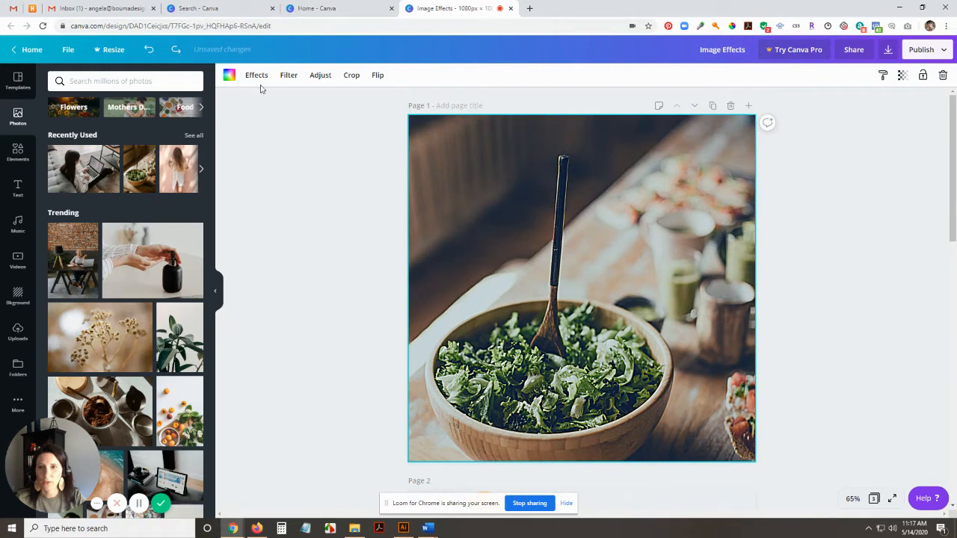
pyautogui.click(258, 75)
pyautogui.click(289, 75)
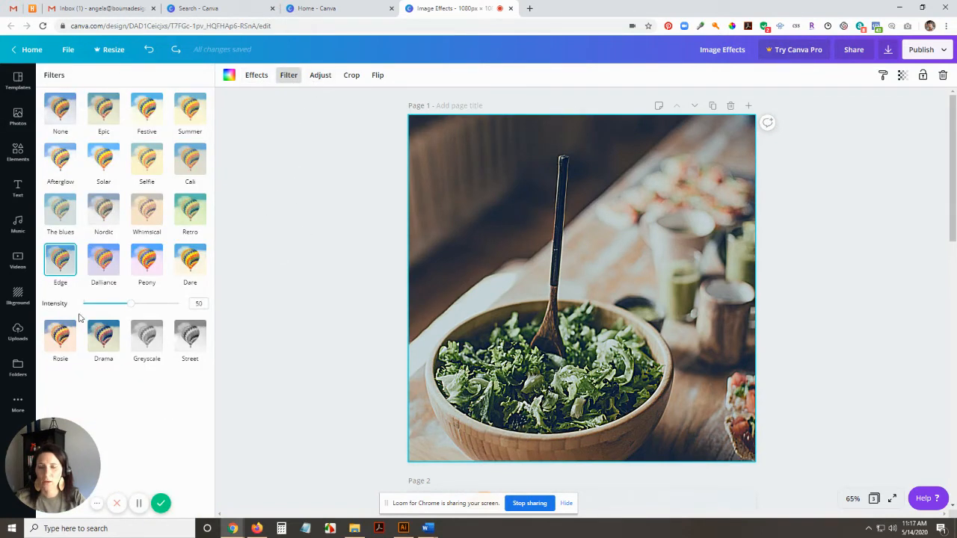
pyautogui.click(61, 109)
pyautogui.scroll(-3, 773, 257)
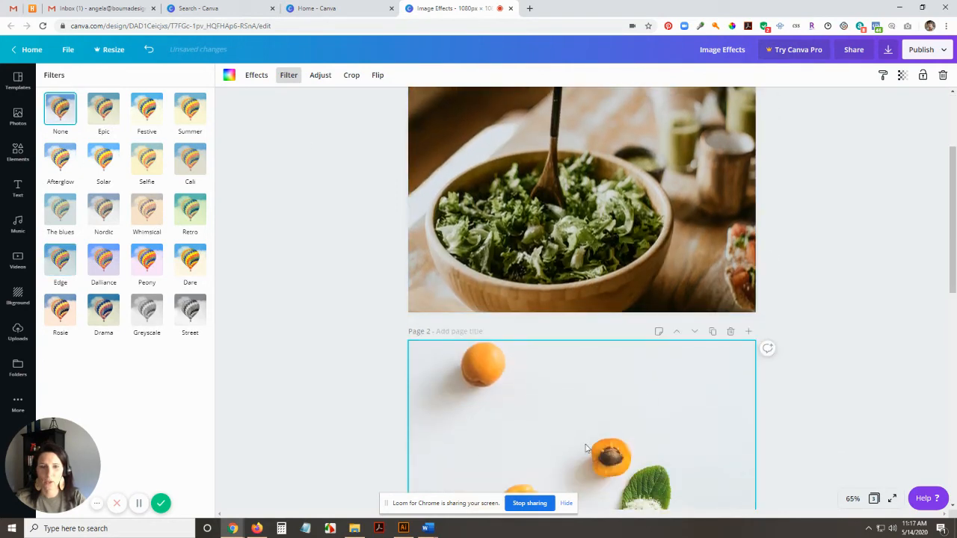
pyautogui.scroll(-6, 483, 299)
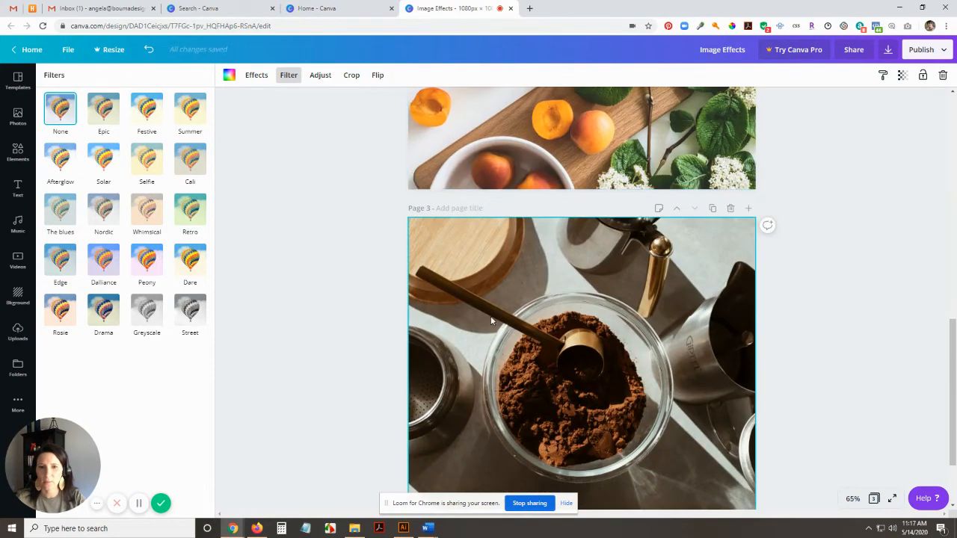
pyautogui.click(791, 280)
pyautogui.scroll(7, 791, 280)
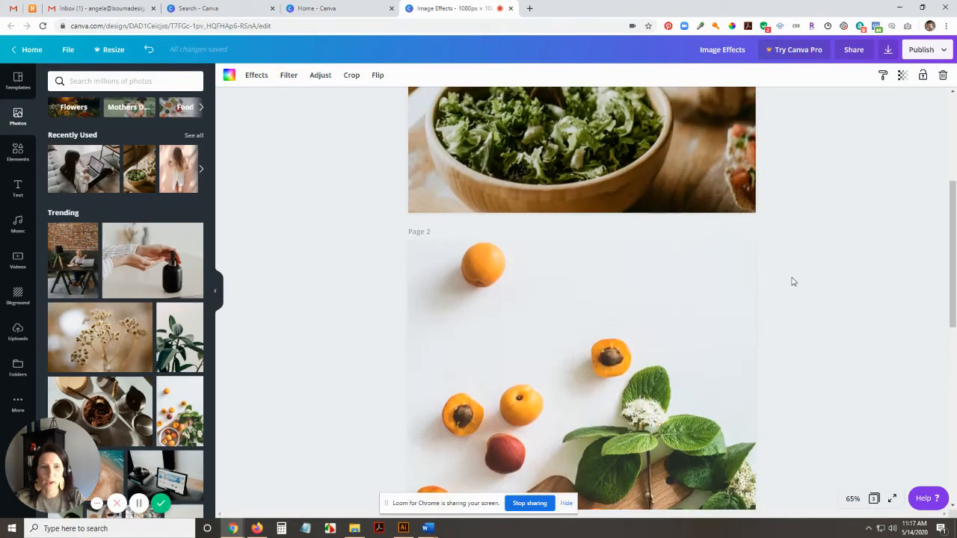
pyautogui.scroll(1, 718, 373)
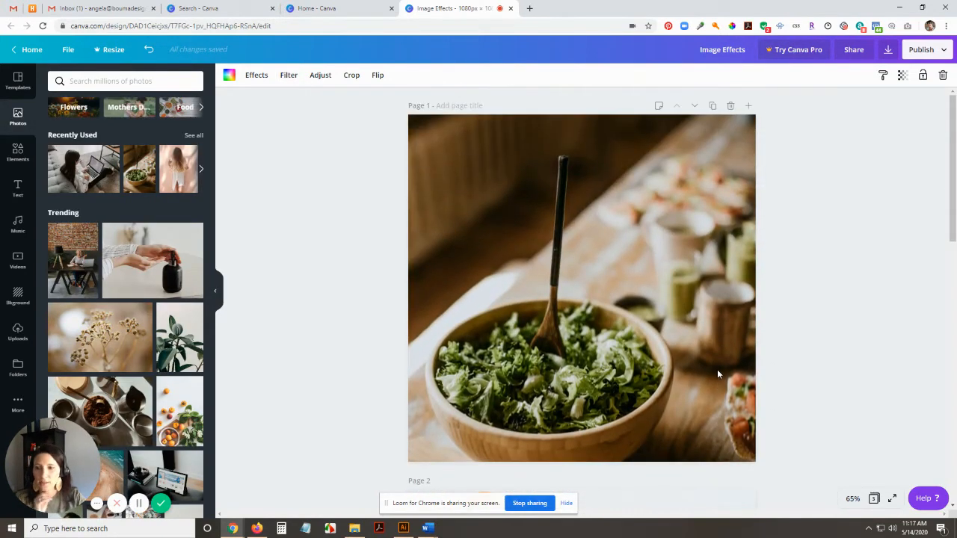
# Raise the brightness of the page 1 salad photo to 41, and further to 58
pyautogui.click(319, 75)
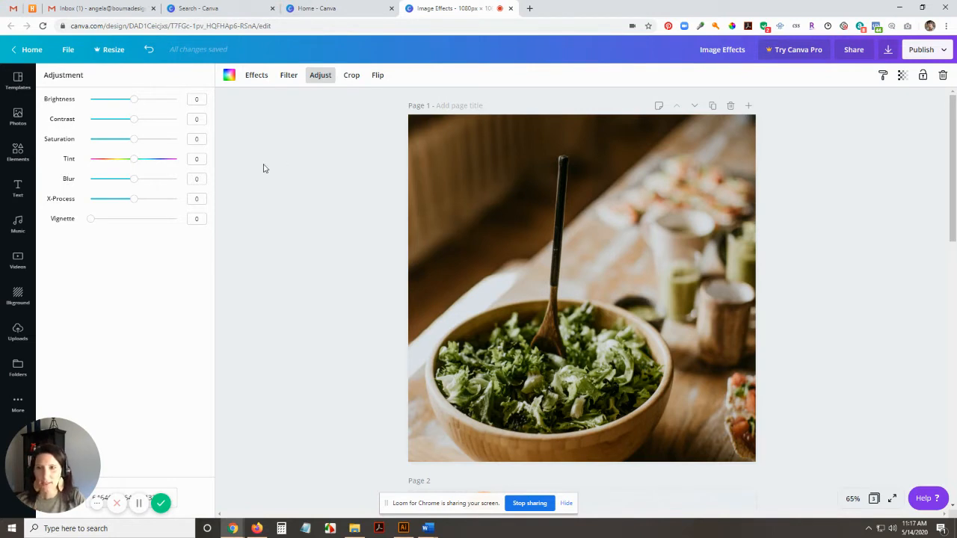
pyautogui.moveTo(134, 100); pyautogui.dragTo(175, 108)
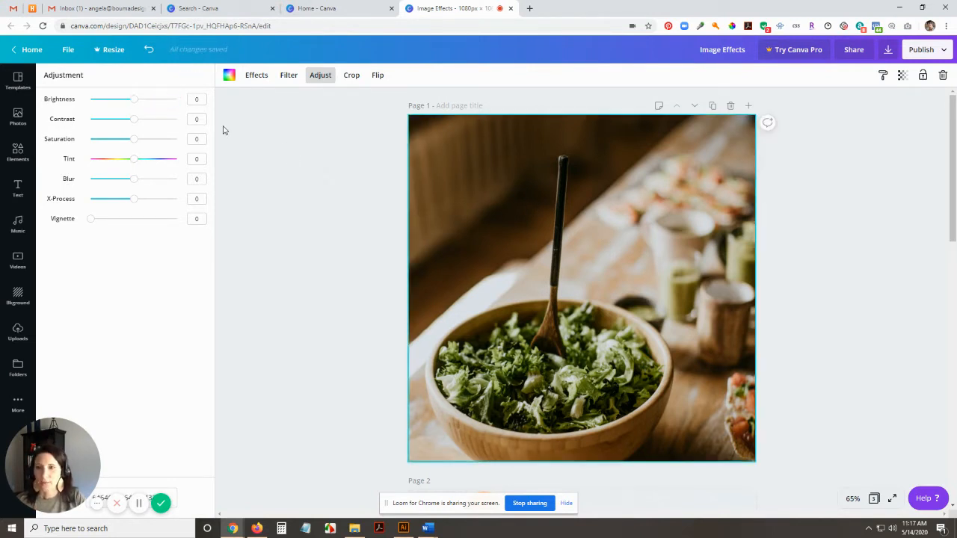
pyautogui.scroll(-3, 330, 209)
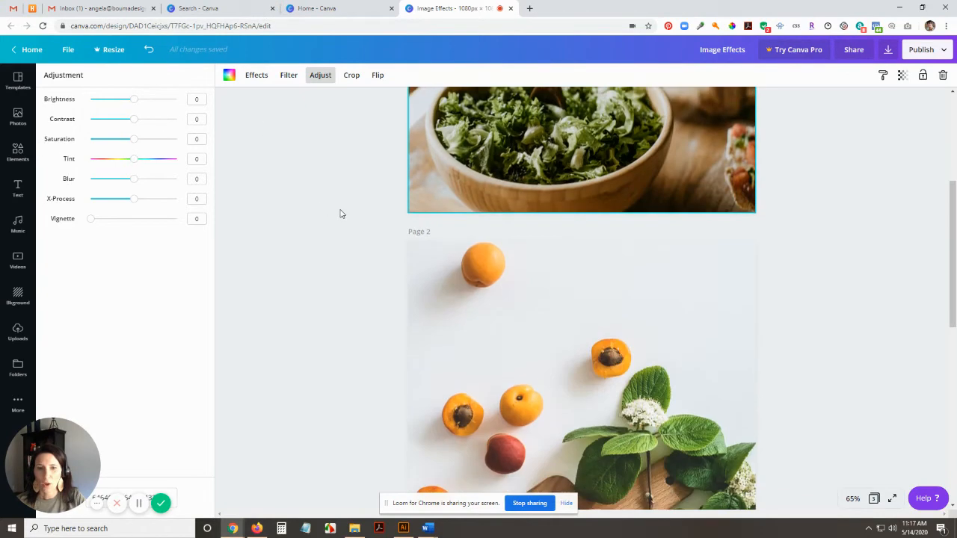
pyautogui.scroll(3, 359, 208)
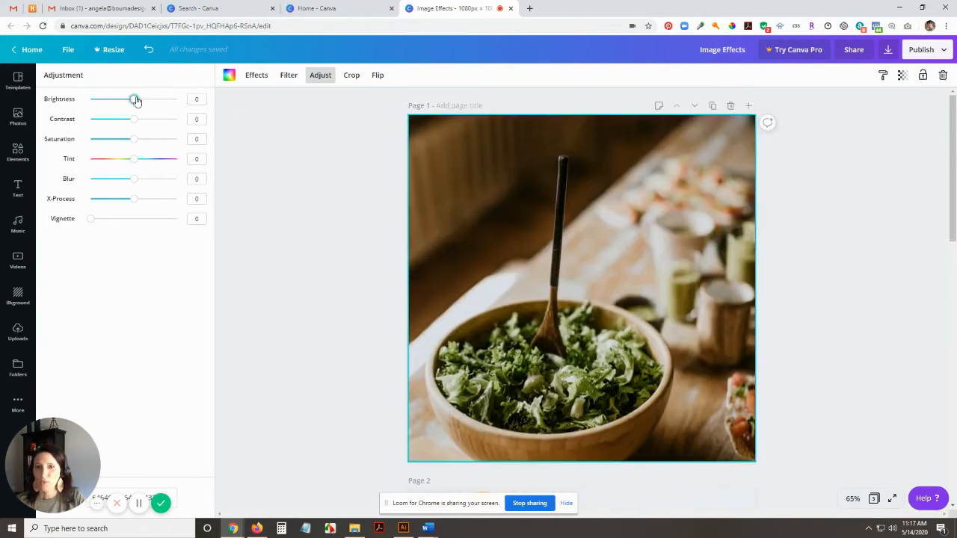
pyautogui.moveTo(135, 99); pyautogui.dragTo(152, 101)
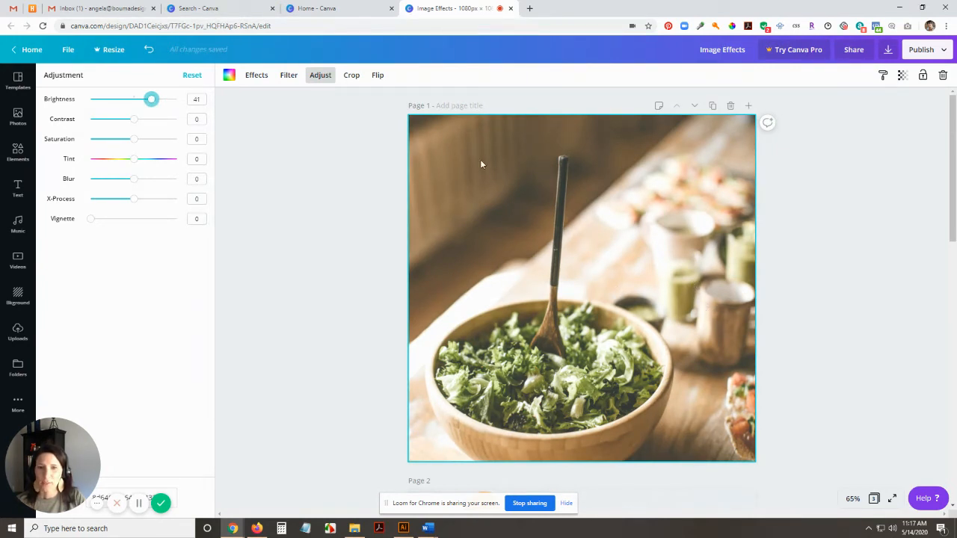
pyautogui.moveTo(152, 105); pyautogui.dragTo(158, 100)
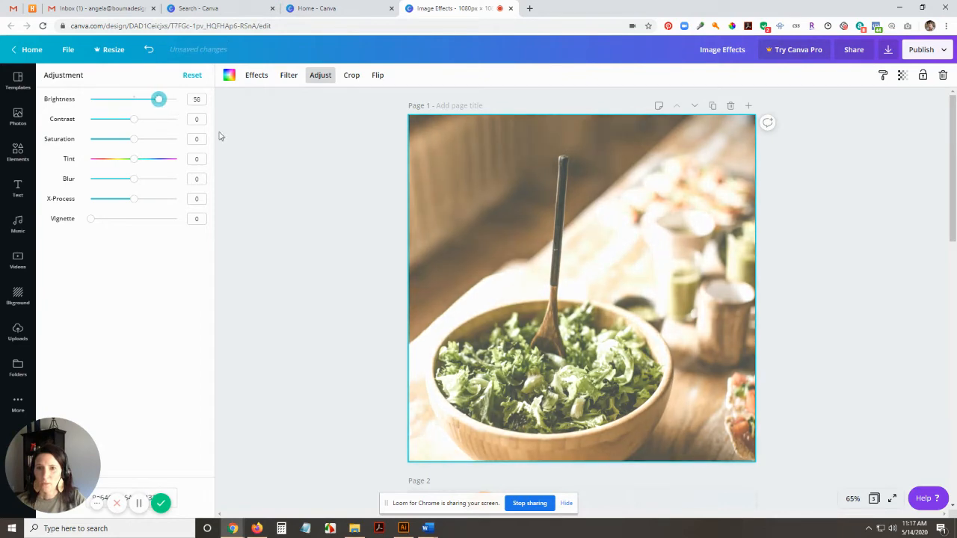
# Add a default heading over the upper part of the salad photo and color its text black
pyautogui.click(24, 190)
pyautogui.moveTo(60, 128); pyautogui.dragTo(456, 172)
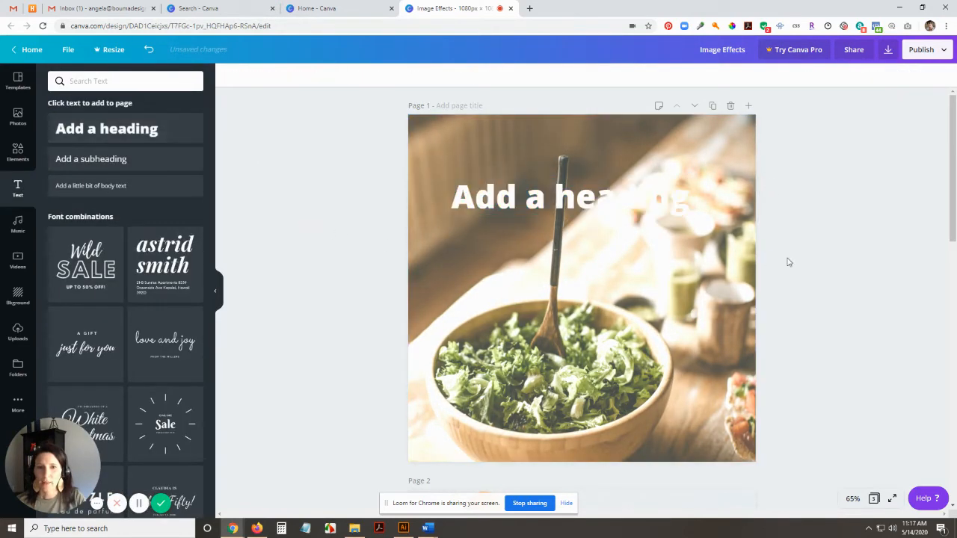
pyautogui.click(353, 76)
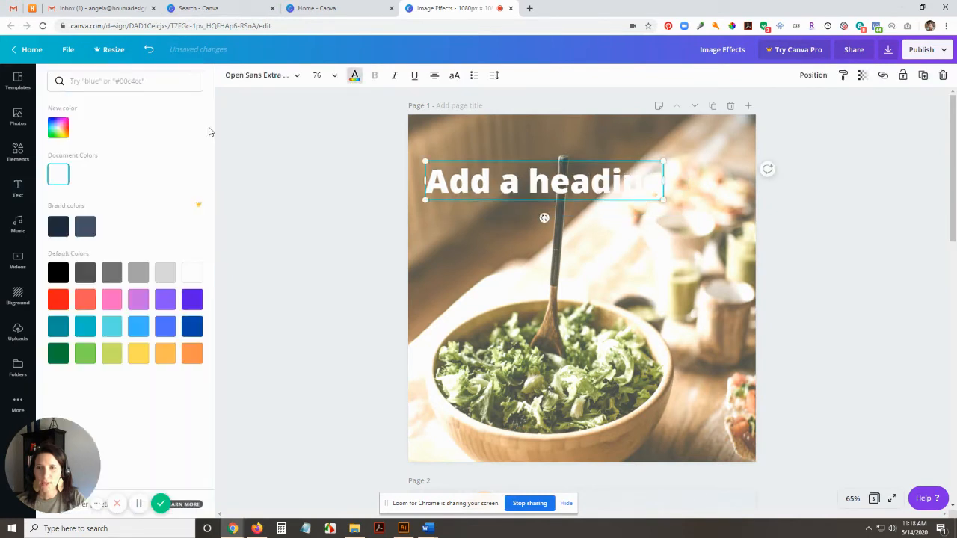
pyautogui.click(63, 224)
pyautogui.click(56, 277)
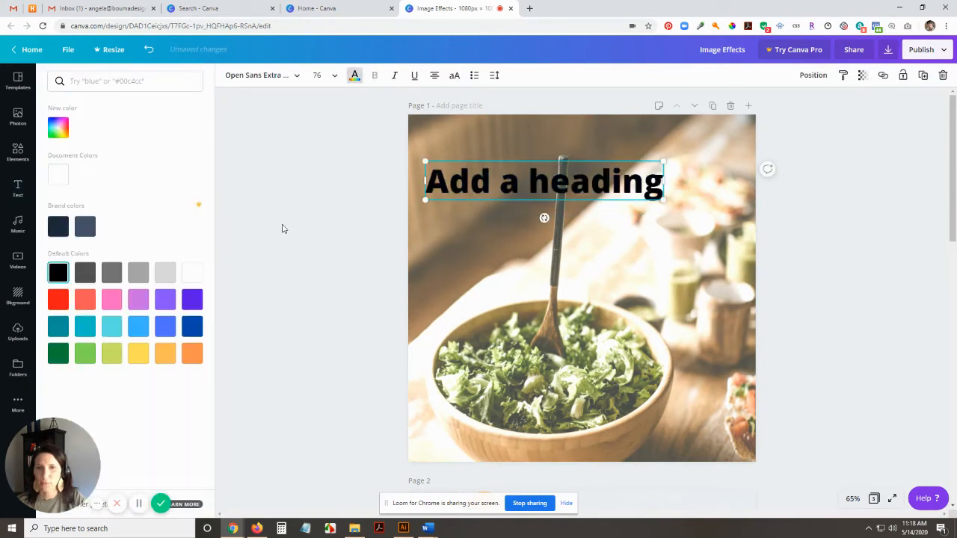
# Break the heading into two lines after "Add a", left-align it and place it in the photo's upper-left area
pyautogui.click(283, 229)
pyautogui.moveTo(639, 193); pyautogui.dragTo(645, 186)
pyautogui.click(673, 241)
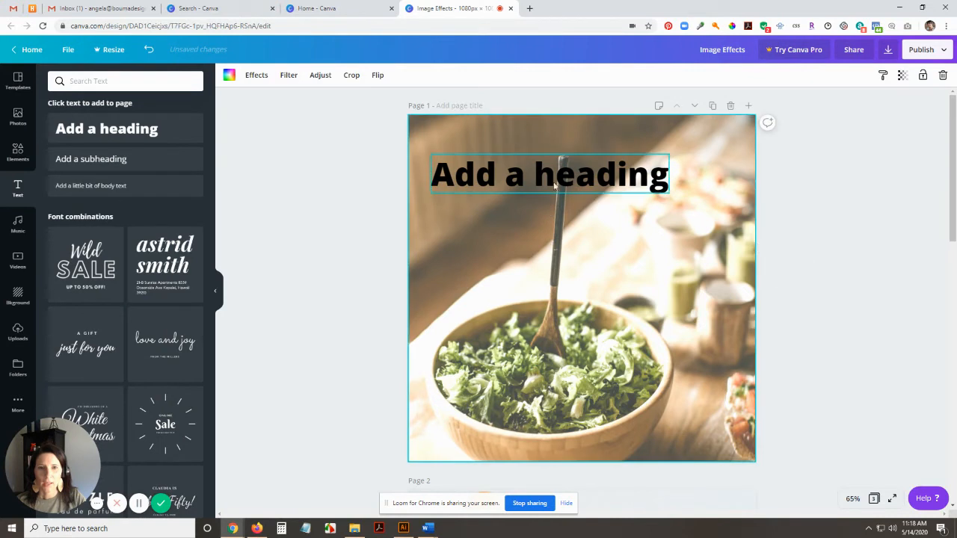
pyautogui.click(543, 181)
pyautogui.press('Return')
pyautogui.click(816, 235)
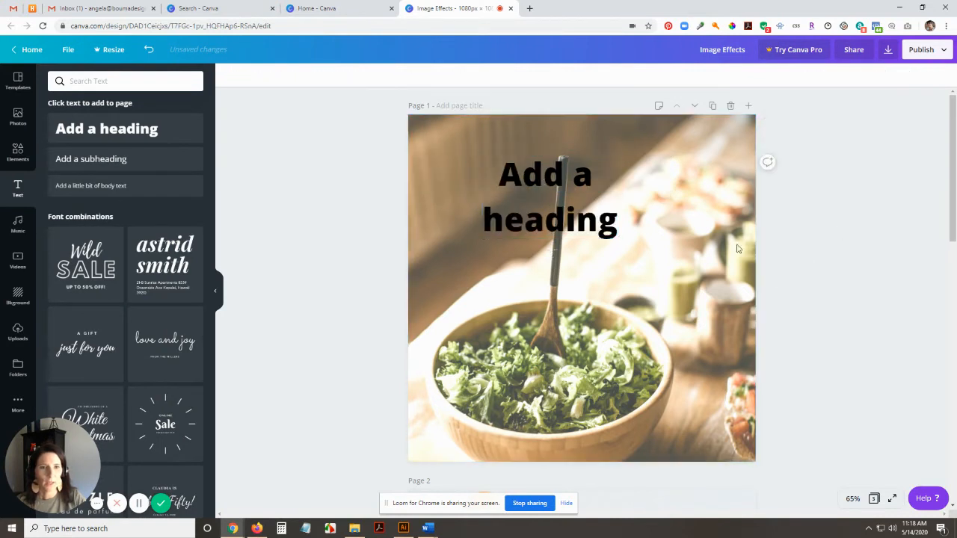
pyautogui.moveTo(536, 180); pyautogui.dragTo(490, 190)
pyautogui.click(435, 75)
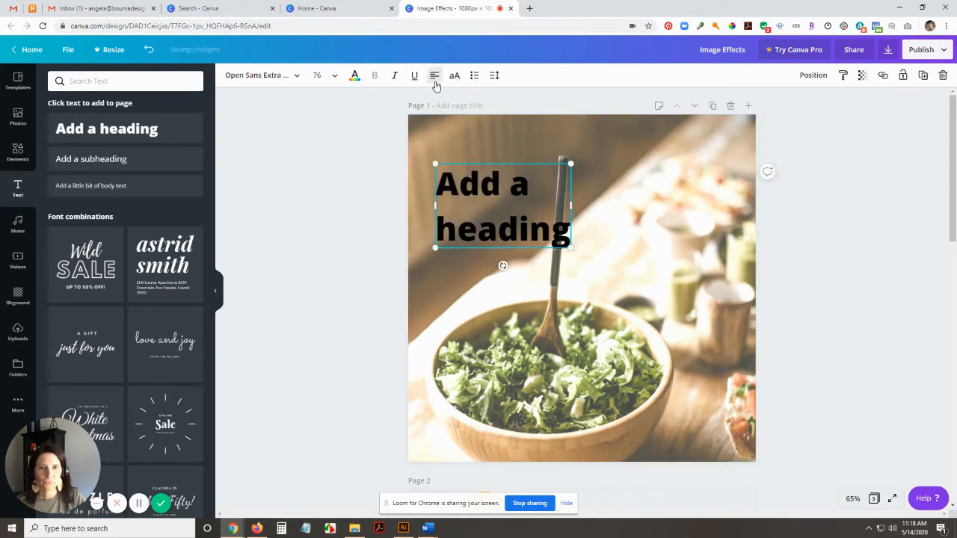
pyautogui.click(898, 231)
# Reset all image adjustments of the salad photo behind the heading
pyautogui.click(575, 258)
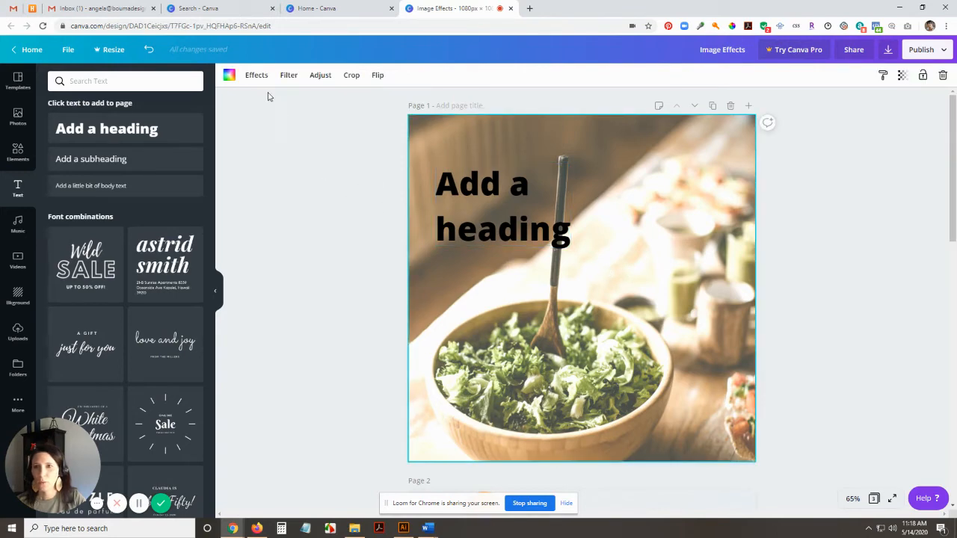
pyautogui.click(286, 76)
pyautogui.click(323, 75)
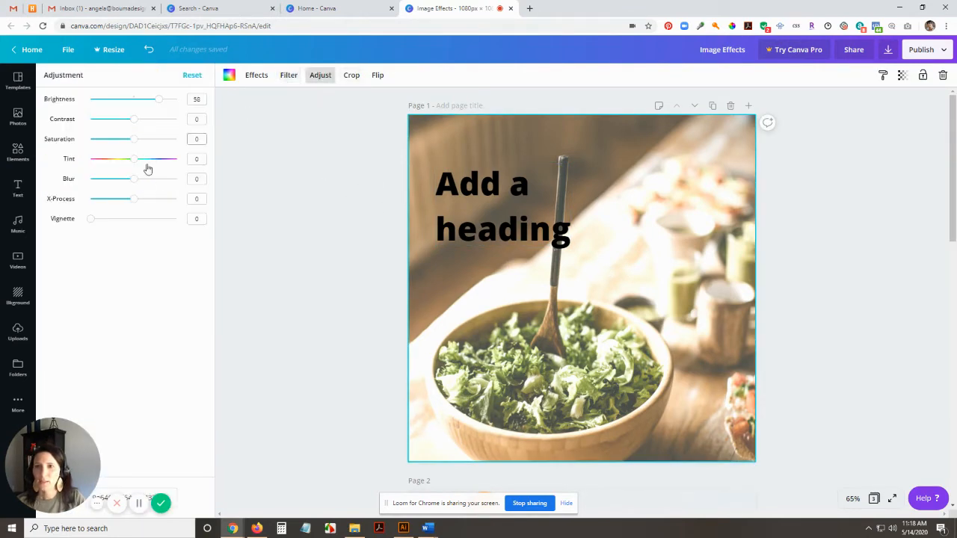
pyautogui.click(187, 76)
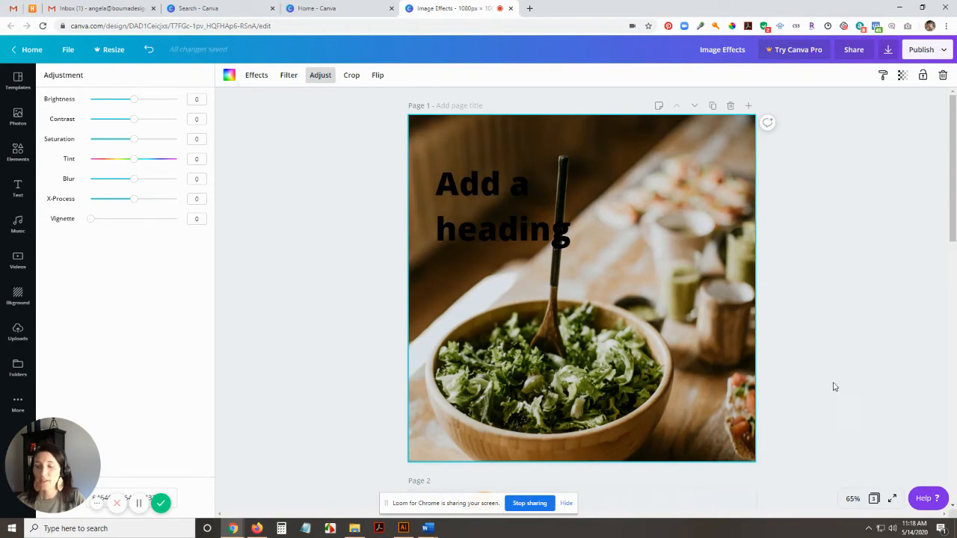
# Nudge the heading up slightly and set the salad photo's brightness to 66
pyautogui.moveTo(503, 205); pyautogui.dragTo(489, 171)
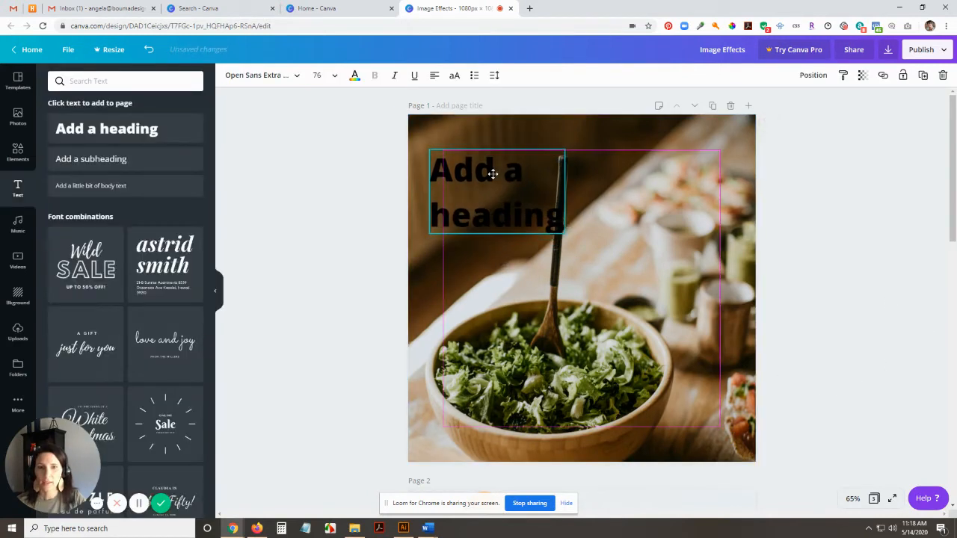
pyautogui.click(681, 240)
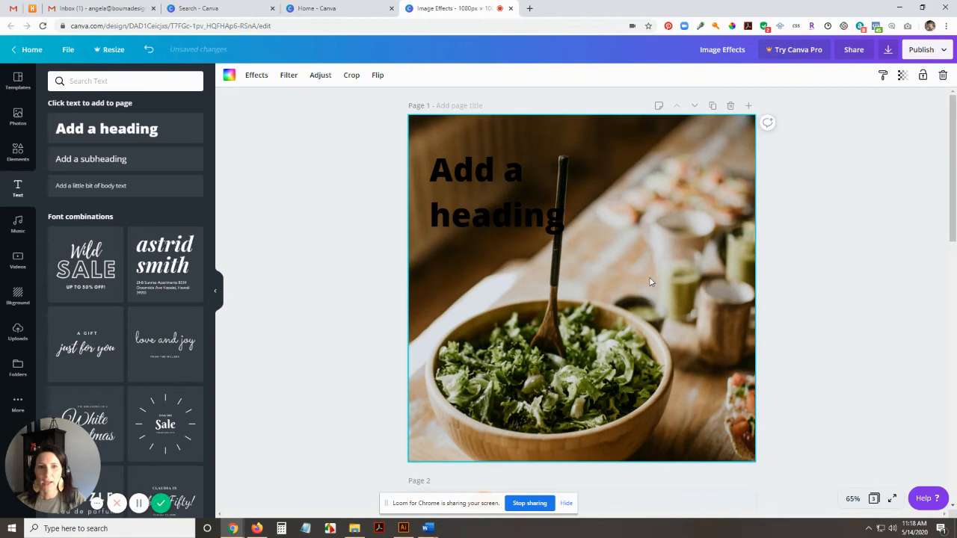
pyautogui.click(320, 75)
pyautogui.moveTo(131, 101); pyautogui.dragTo(164, 103)
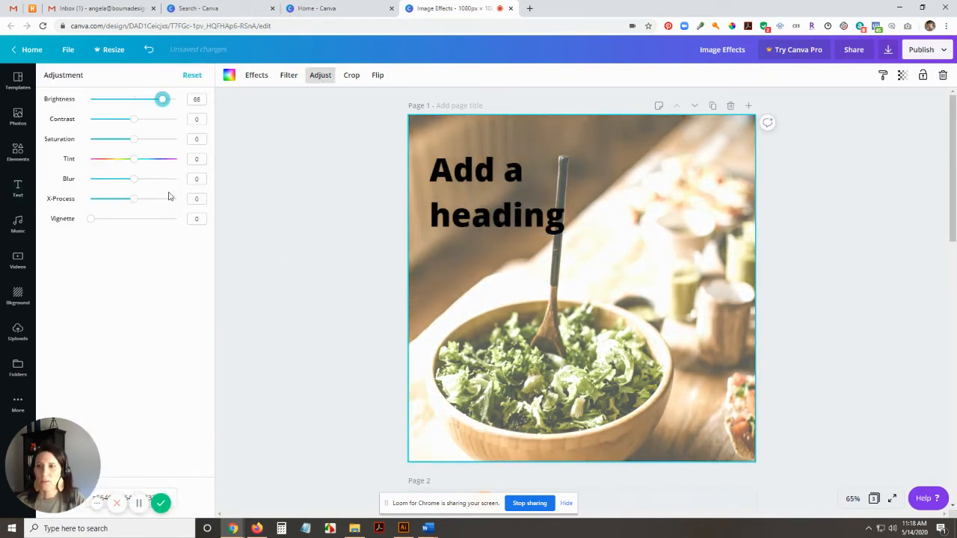
# Try the salad photo's contrast at 86 and at -80, and set it back to 0
pyautogui.click(137, 119)
pyautogui.moveTo(140, 123); pyautogui.dragTo(173, 151)
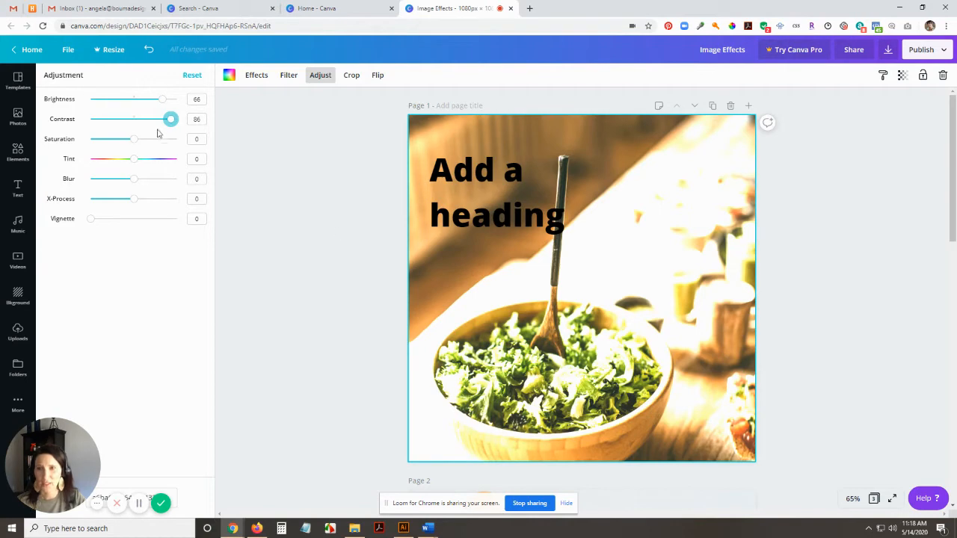
pyautogui.moveTo(170, 119); pyautogui.dragTo(99, 130)
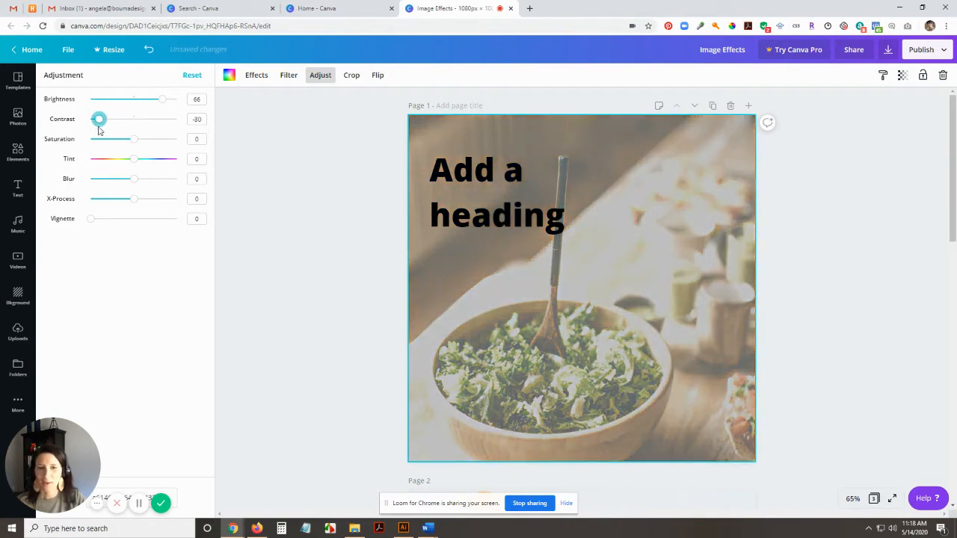
pyautogui.click(196, 119)
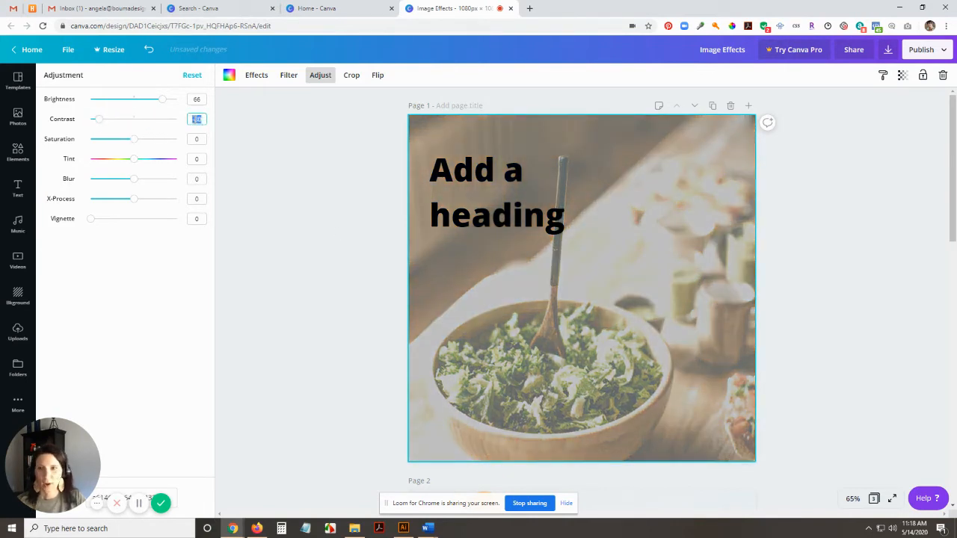
pyautogui.write('0')
pyautogui.press('Return')
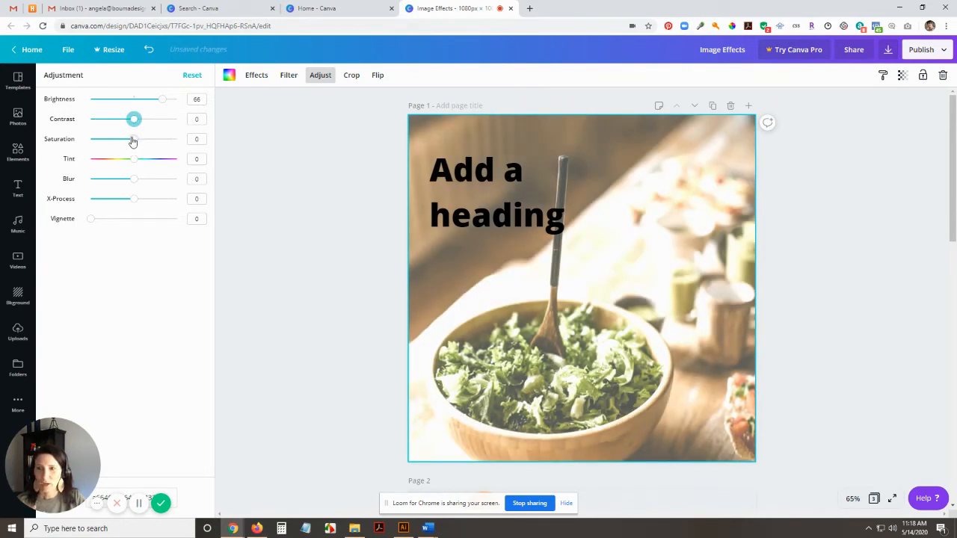
# Set the salad photo's blur to -29 and its vignette to 74
pyautogui.moveTo(133, 140); pyautogui.dragTo(133, 164)
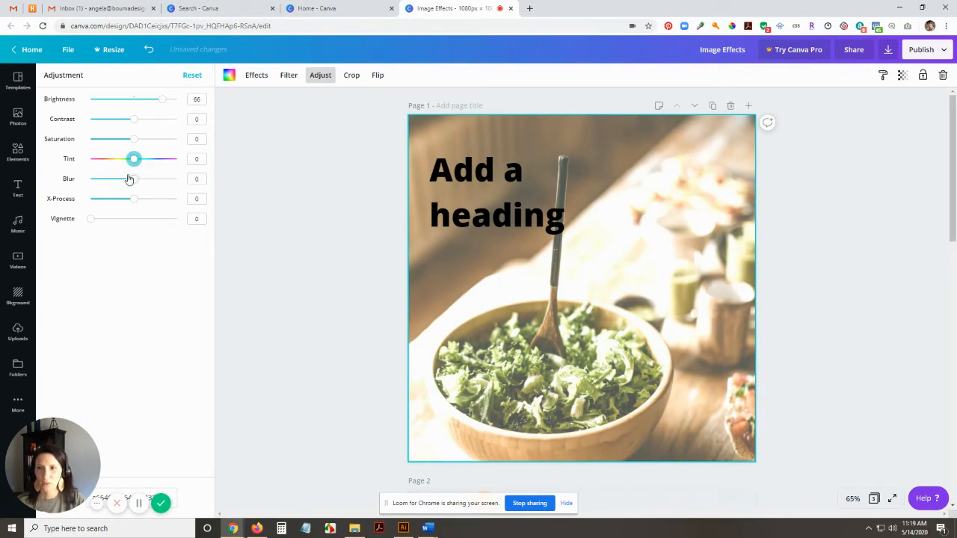
pyautogui.moveTo(133, 179); pyautogui.dragTo(105, 182)
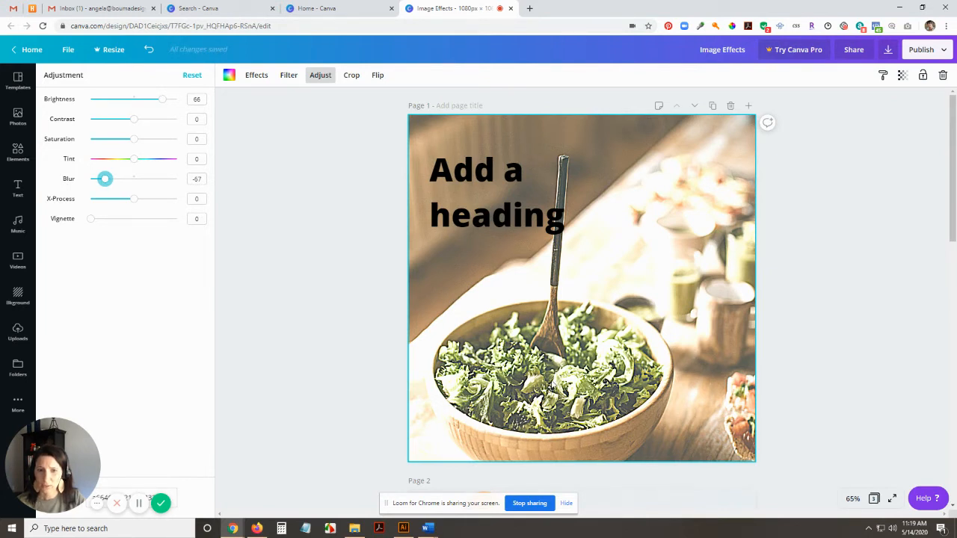
pyautogui.moveTo(105, 182); pyautogui.dragTo(133, 185)
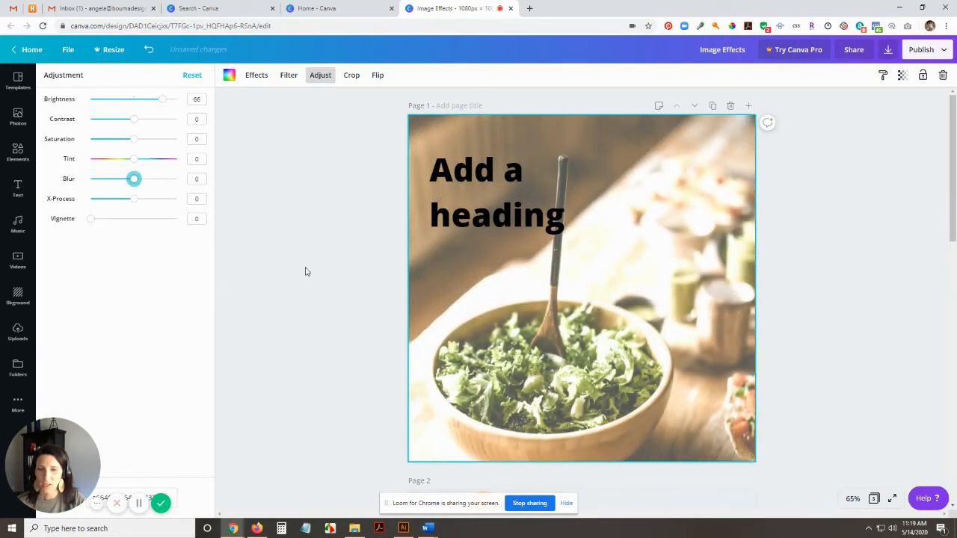
pyautogui.moveTo(136, 183); pyautogui.dragTo(122, 187)
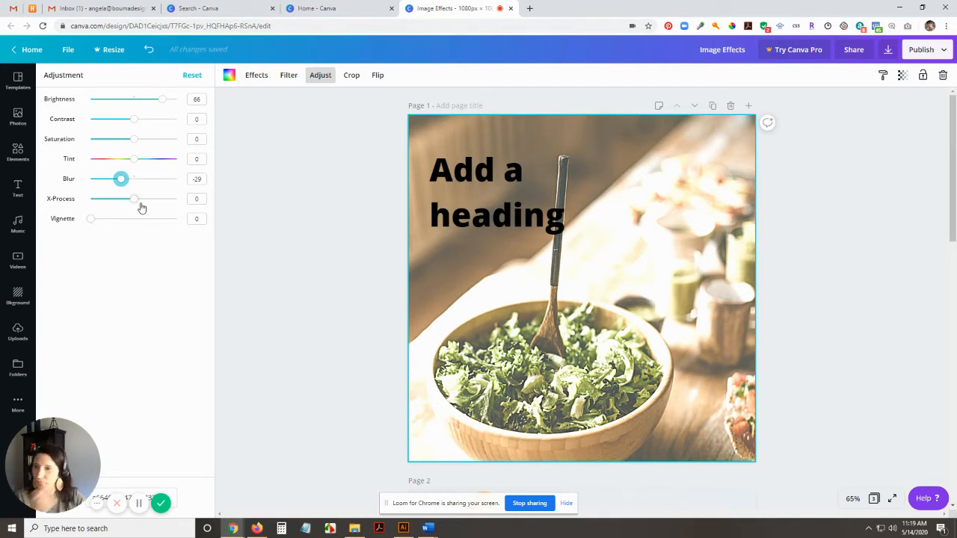
pyautogui.moveTo(133, 199)
pyautogui.mouseDown()
pyautogui.moveTo(159, 201)
pyautogui.moveTo(97, 208)
pyautogui.moveTo(151, 205)
pyautogui.moveTo(129, 213)
pyautogui.moveTo(127, 202)
pyautogui.moveTo(98, 203)
pyautogui.moveTo(135, 201)
pyautogui.mouseUp()
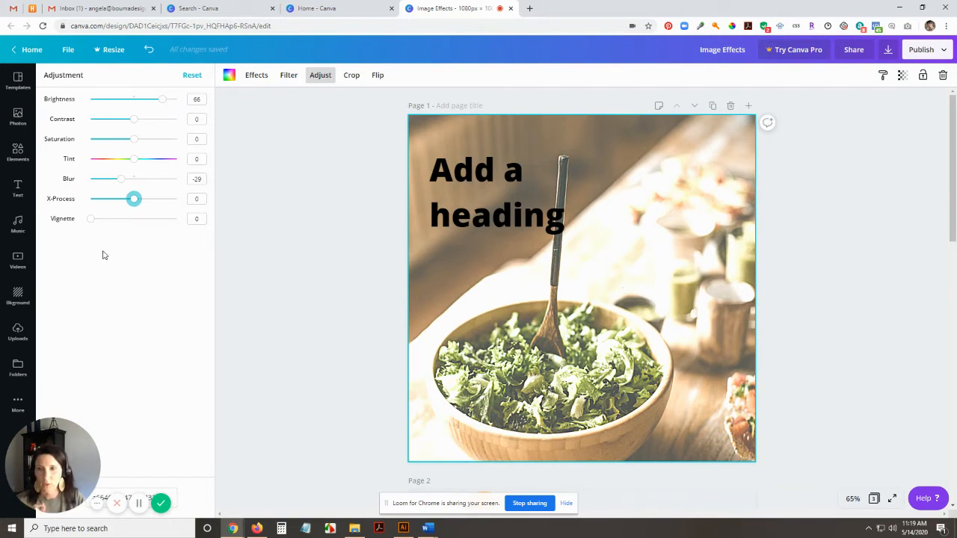
pyautogui.moveTo(91, 220); pyautogui.dragTo(155, 252)
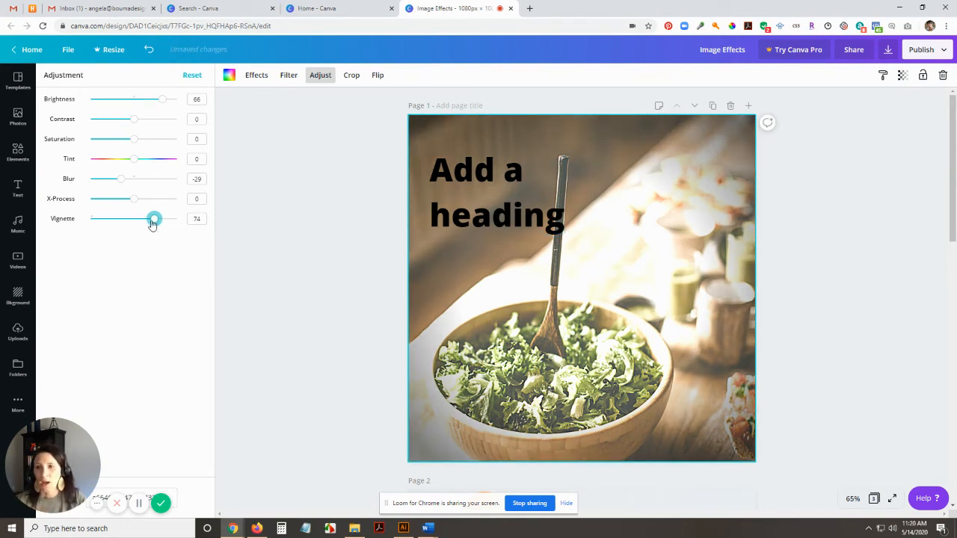
# Remove the vignette from the salad photo by setting its value to 0
pyautogui.moveTo(154, 219)
pyautogui.mouseDown()
pyautogui.moveTo(39, 217)
pyautogui.moveTo(142, 222)
pyautogui.mouseUp()
pyautogui.click(197, 219)
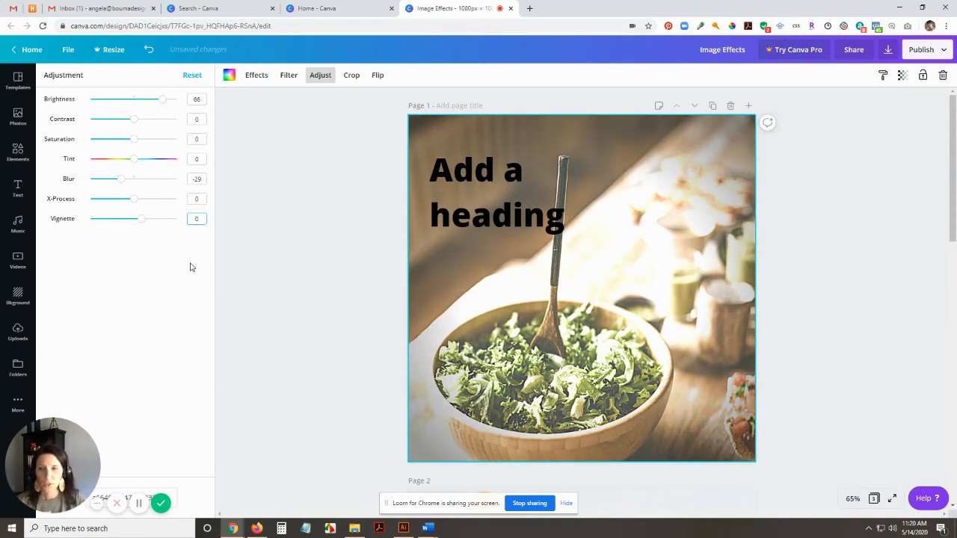
pyautogui.press('Return')
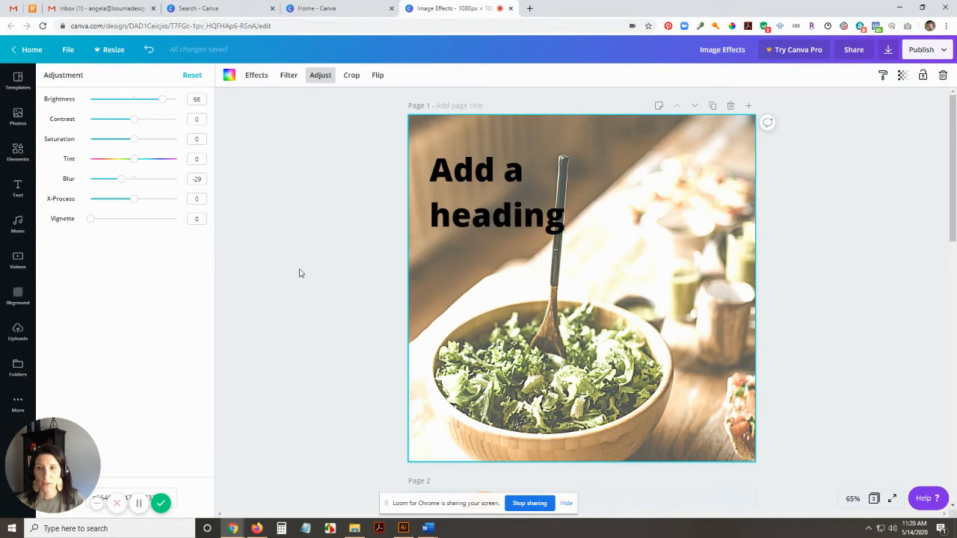
# Set the page 2 apricot photo's brightness to 66 and its blur to -29, matching the salad photo
pyautogui.scroll(-5, 524, 310)
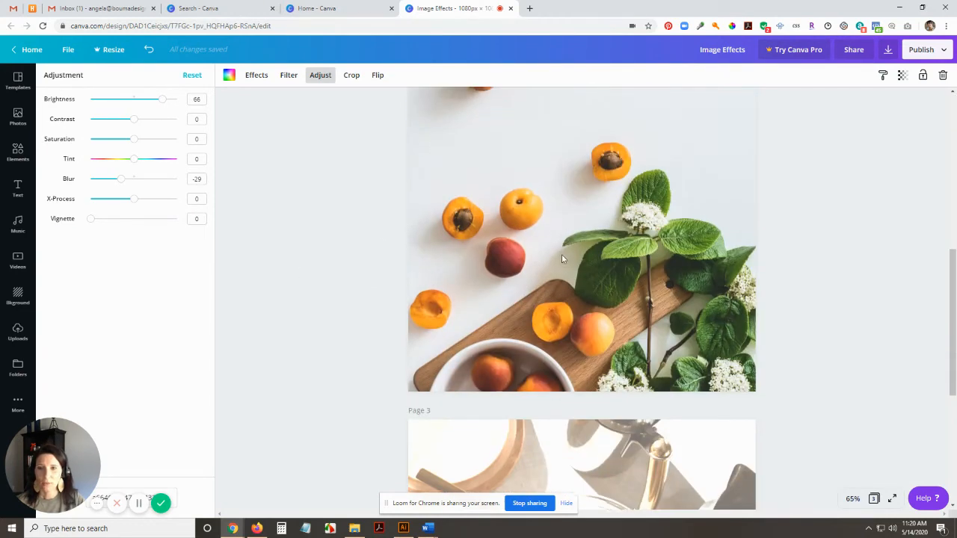
pyautogui.scroll(2, 572, 309)
pyautogui.click(573, 315)
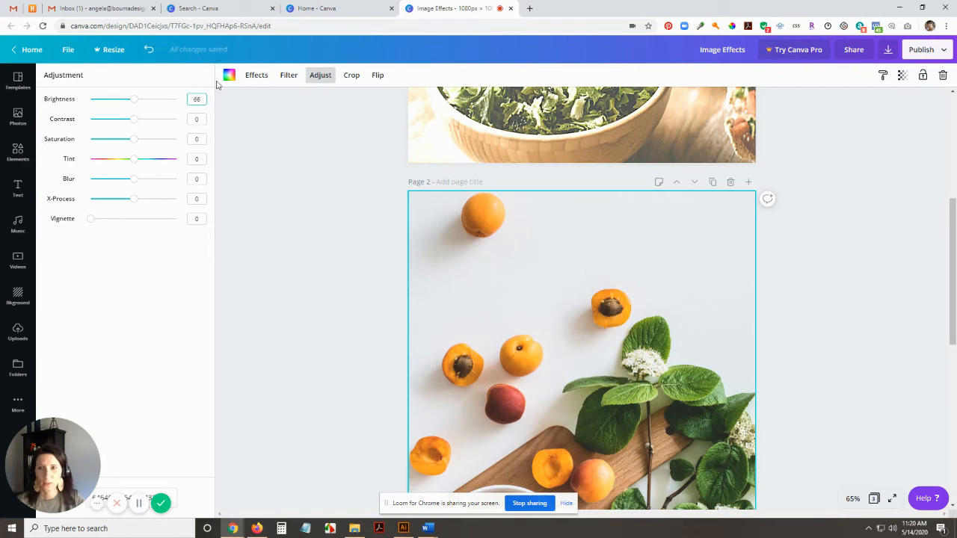
pyautogui.write('66')
pyautogui.click(196, 178)
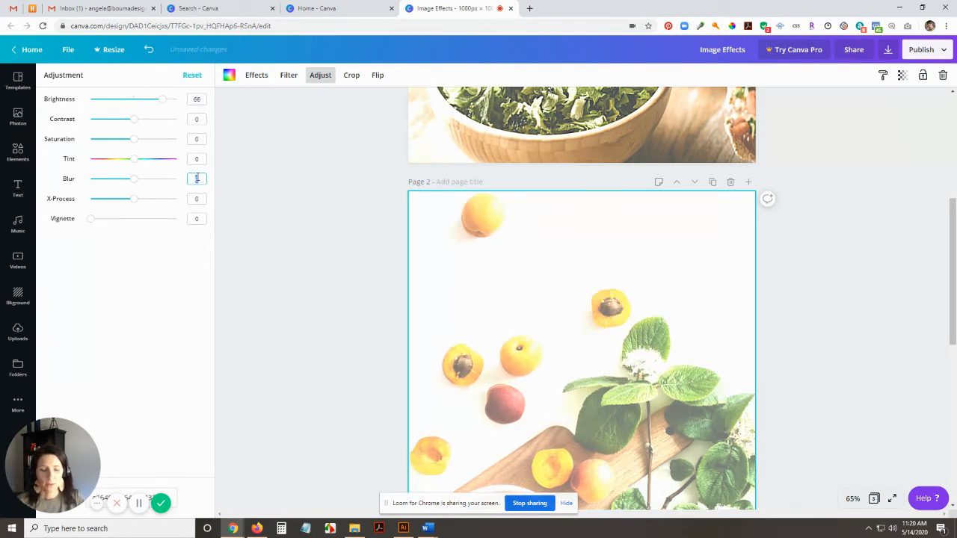
pyautogui.write('29')
pyautogui.click(196, 158)
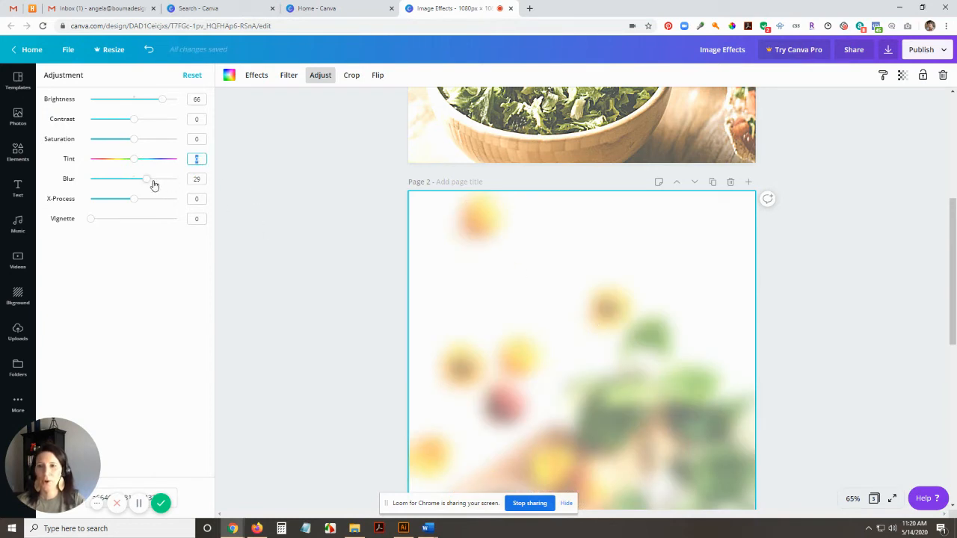
pyautogui.moveTo(148, 181); pyautogui.dragTo(117, 187)
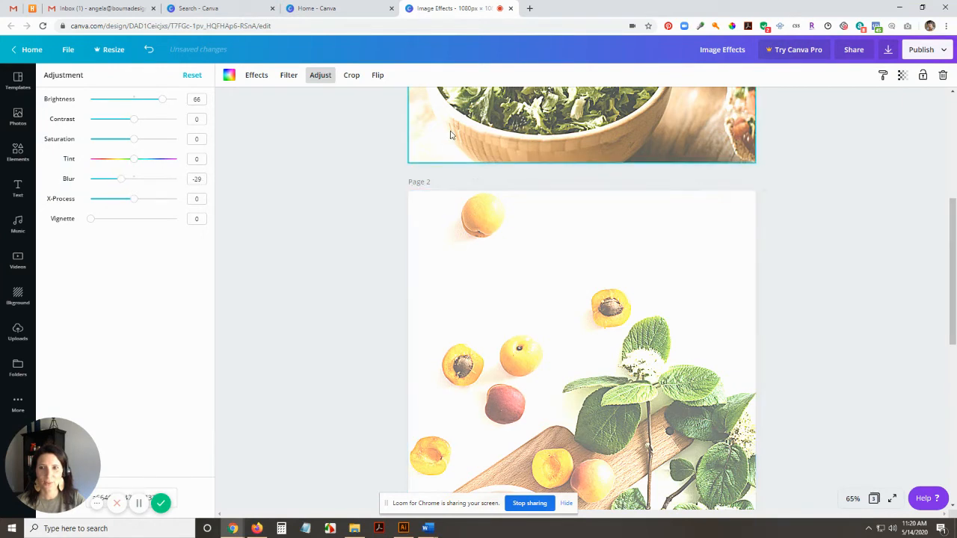
pyautogui.click(197, 180)
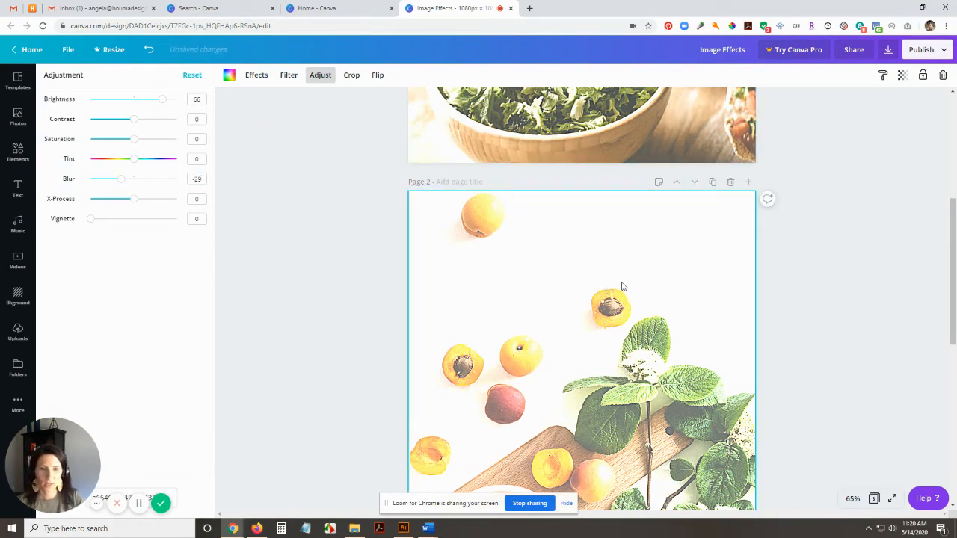
# Compare the adjusted apricot photo on page 2 with the salad photo on page 1 for visual consistency
pyautogui.click(821, 292)
pyautogui.scroll(-3, 605, 312)
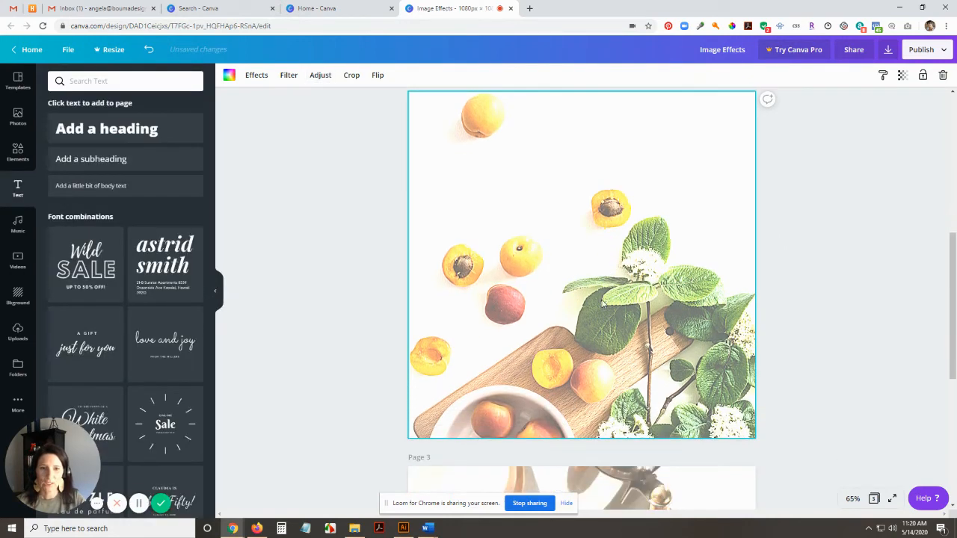
pyautogui.click(321, 75)
pyautogui.scroll(2, 713, 264)
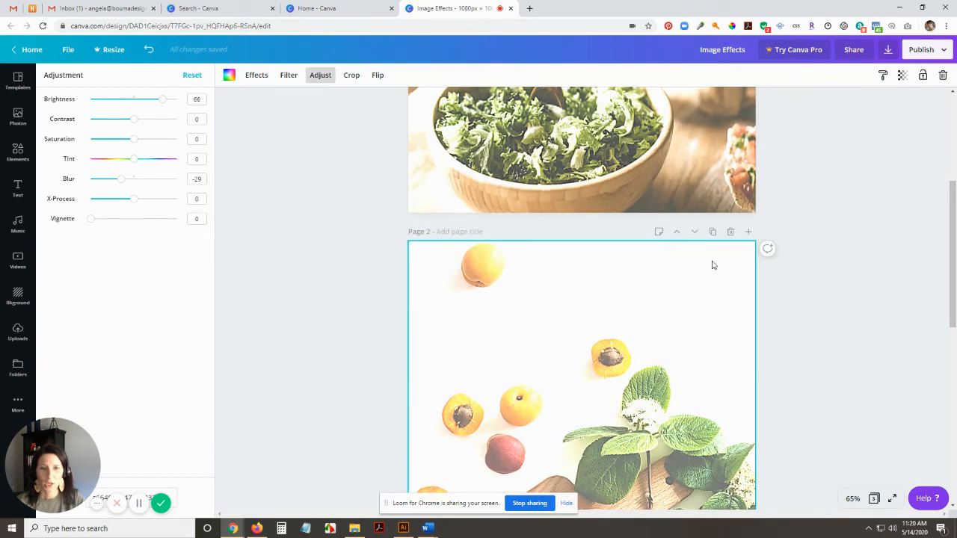
pyautogui.scroll(3, 680, 179)
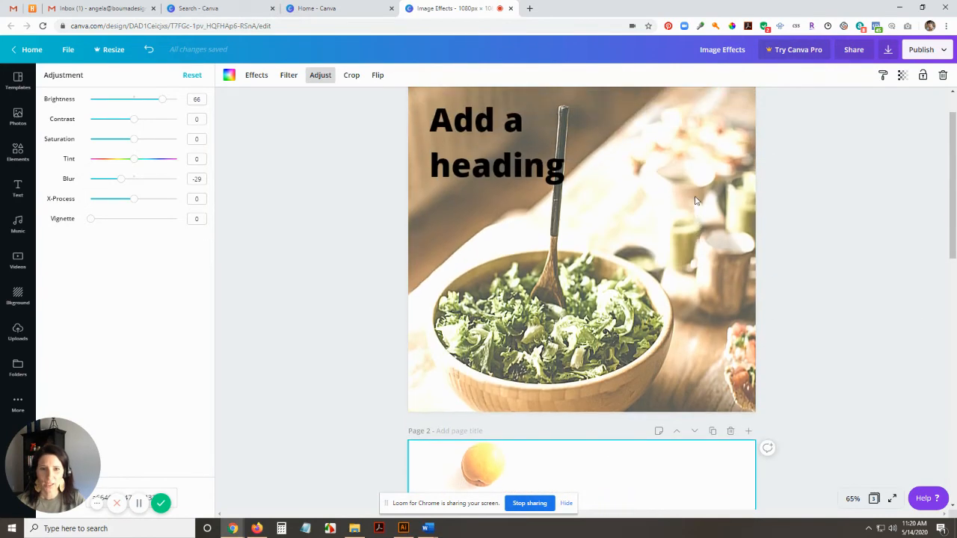
pyautogui.scroll(-5, 694, 196)
pyautogui.scroll(5, 821, 267)
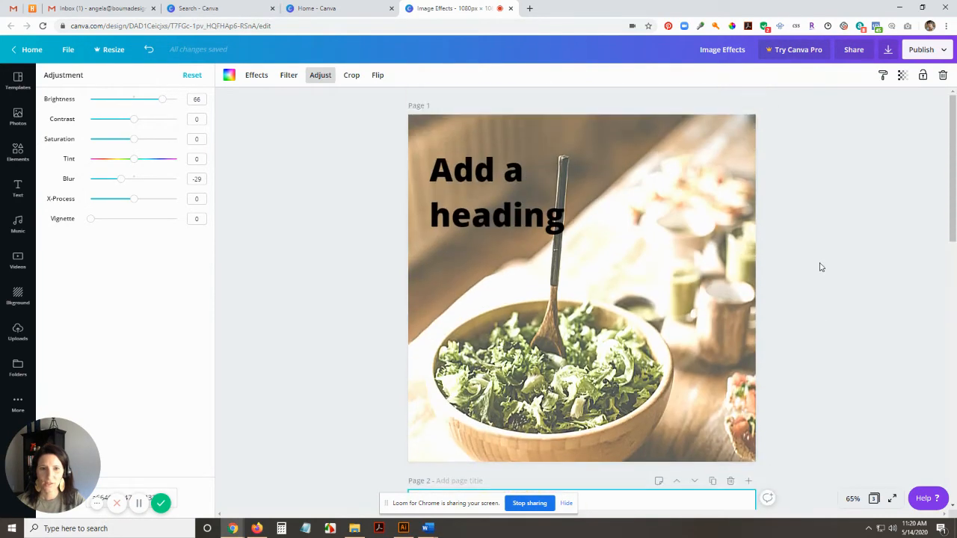
pyautogui.scroll(-5, 821, 267)
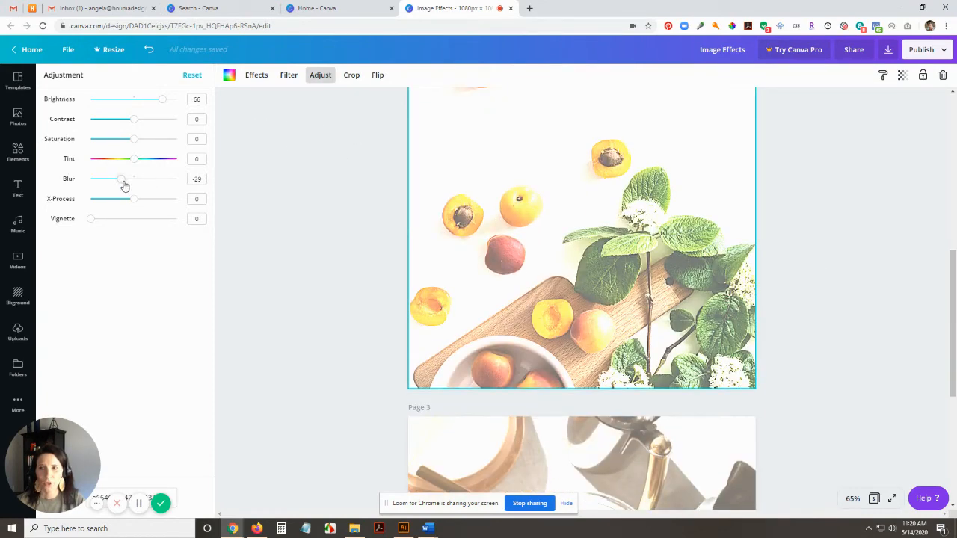
# Set the apricot photo's blur and brightness back to 0
pyautogui.moveTo(122, 179); pyautogui.dragTo(135, 181)
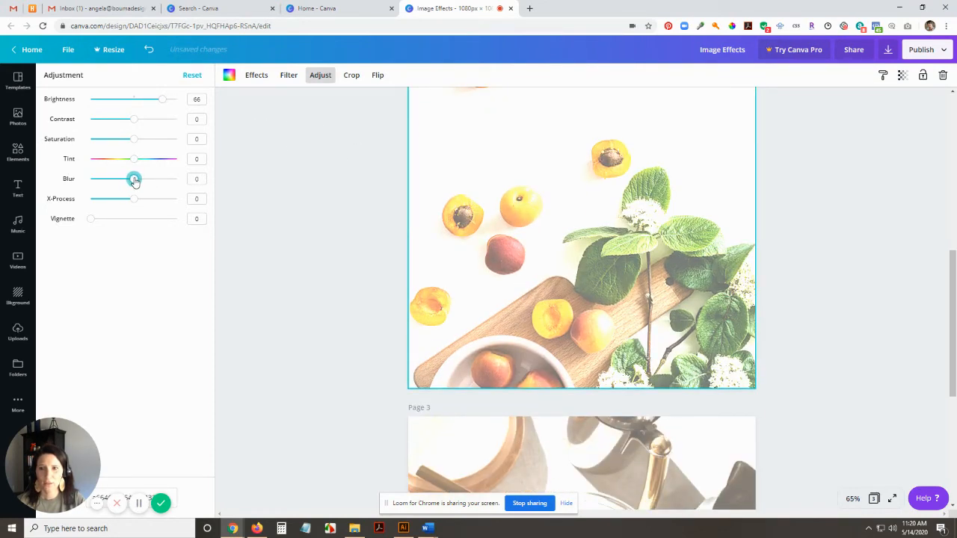
pyautogui.moveTo(162, 98); pyautogui.dragTo(138, 99)
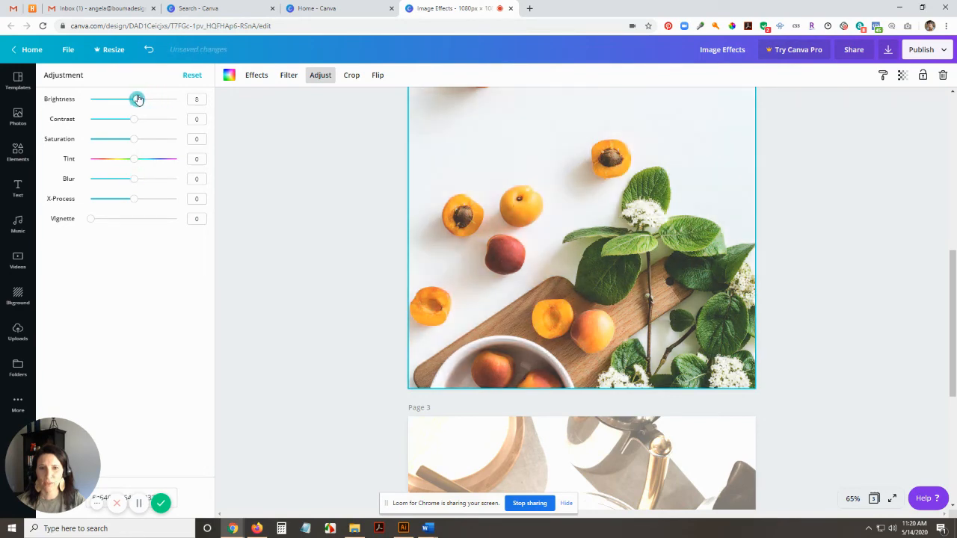
pyautogui.scroll(3, 726, 227)
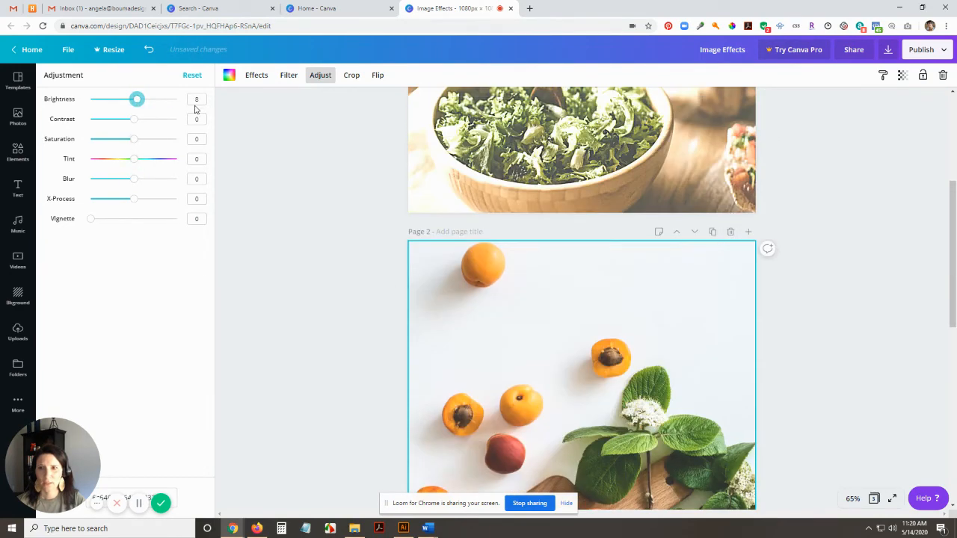
pyautogui.click(196, 101)
pyautogui.write('0')
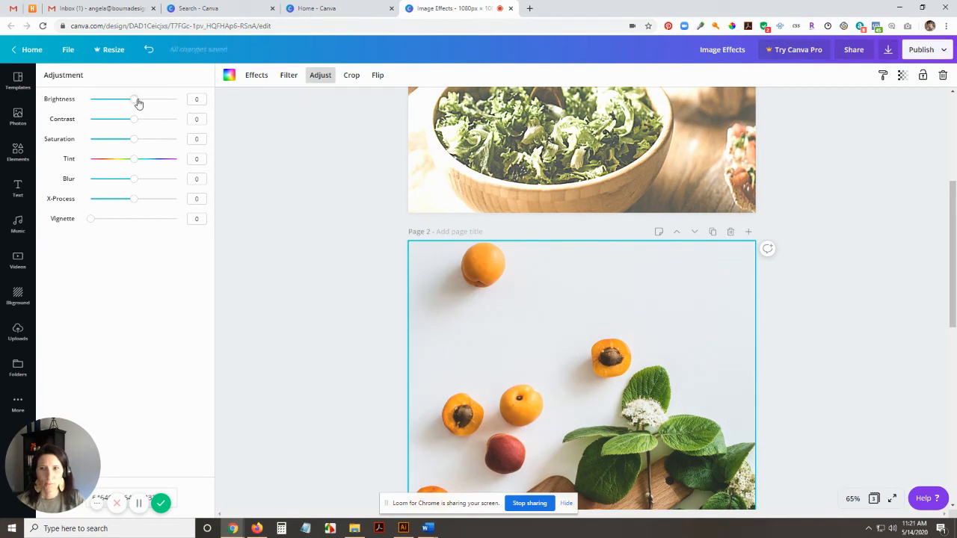
# Set the apricot photo's brightness to 16, compare it with the salad photo, and try its blur at -4
pyautogui.moveTo(139, 104); pyautogui.dragTo(143, 101)
pyautogui.scroll(3, 866, 241)
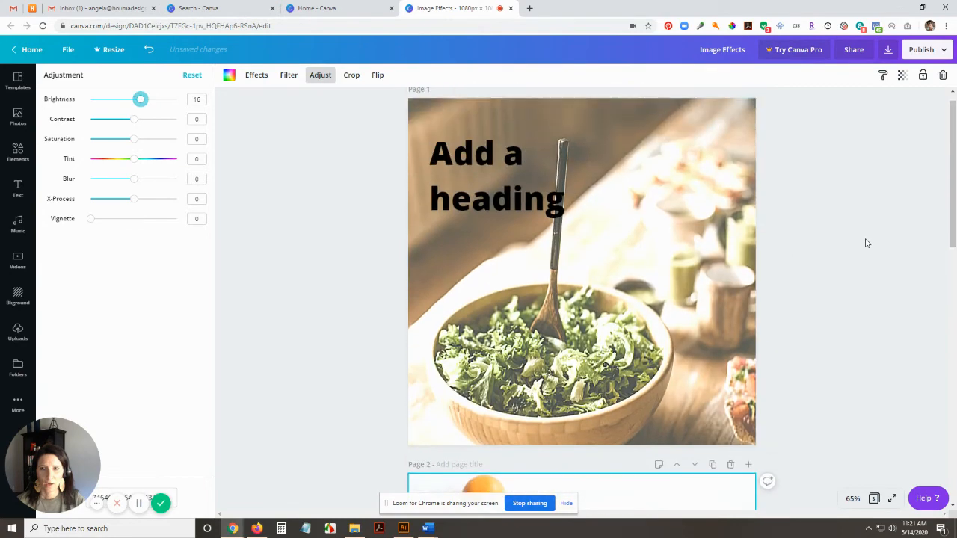
pyautogui.scroll(-4, 726, 299)
pyautogui.scroll(3, 766, 312)
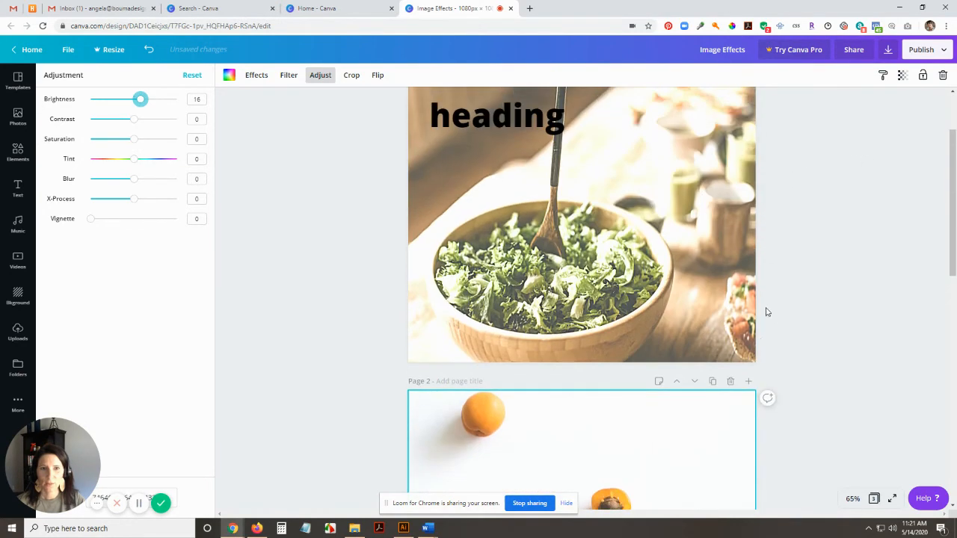
pyautogui.scroll(-3, 651, 336)
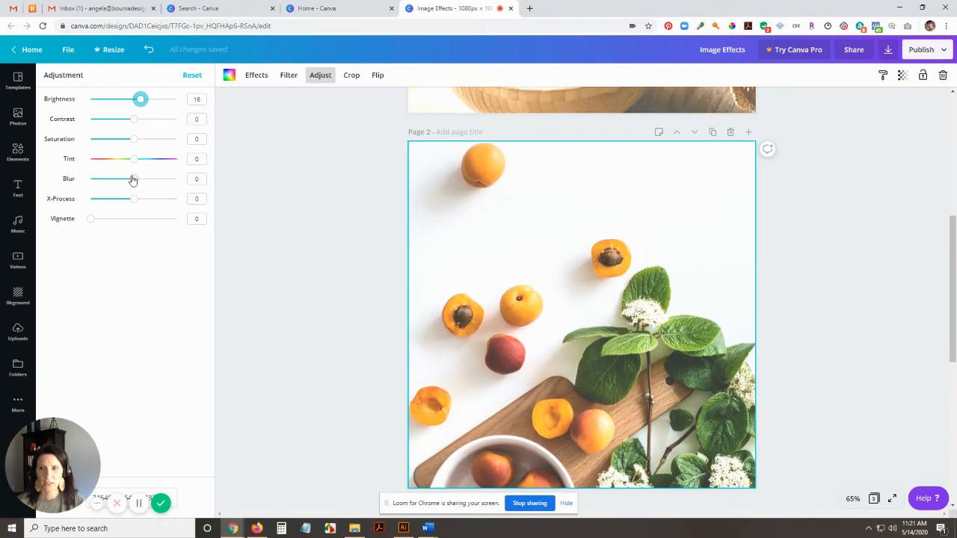
pyautogui.moveTo(134, 180)
pyautogui.mouseDown()
pyautogui.moveTo(142, 184)
pyautogui.moveTo(122, 184)
pyautogui.moveTo(133, 180)
pyautogui.mouseUp()
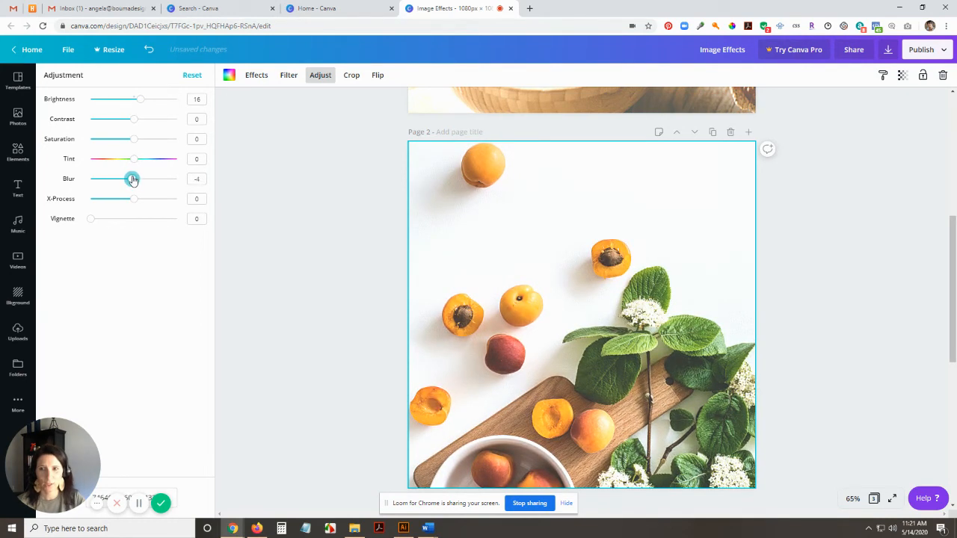
pyautogui.click(197, 180)
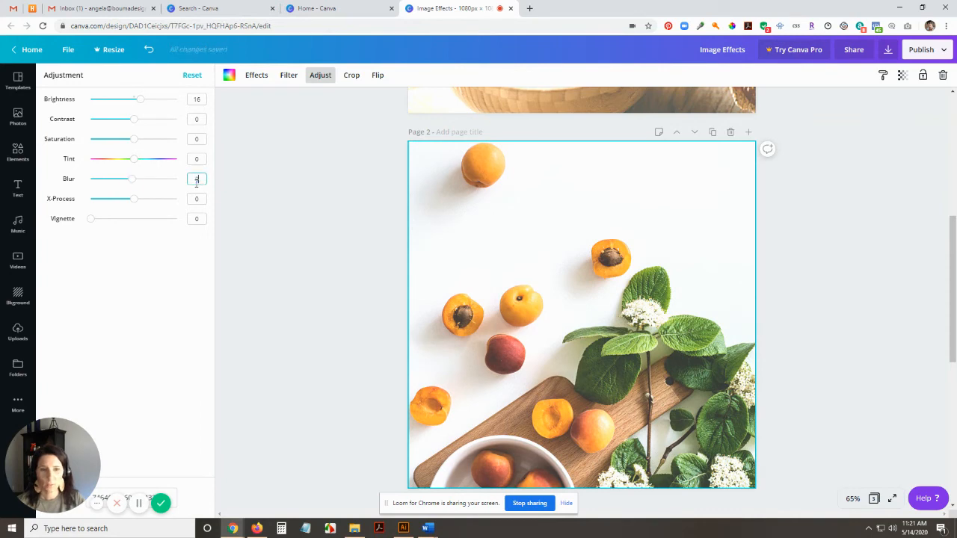
# Apply the Edge filter to the apricot photo with an intensity of 55
pyautogui.click(288, 77)
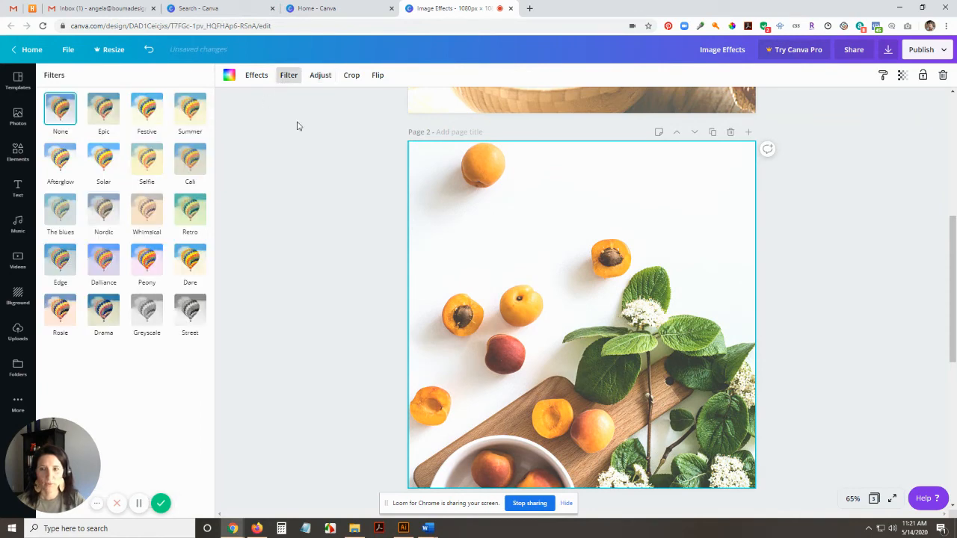
pyautogui.click(71, 269)
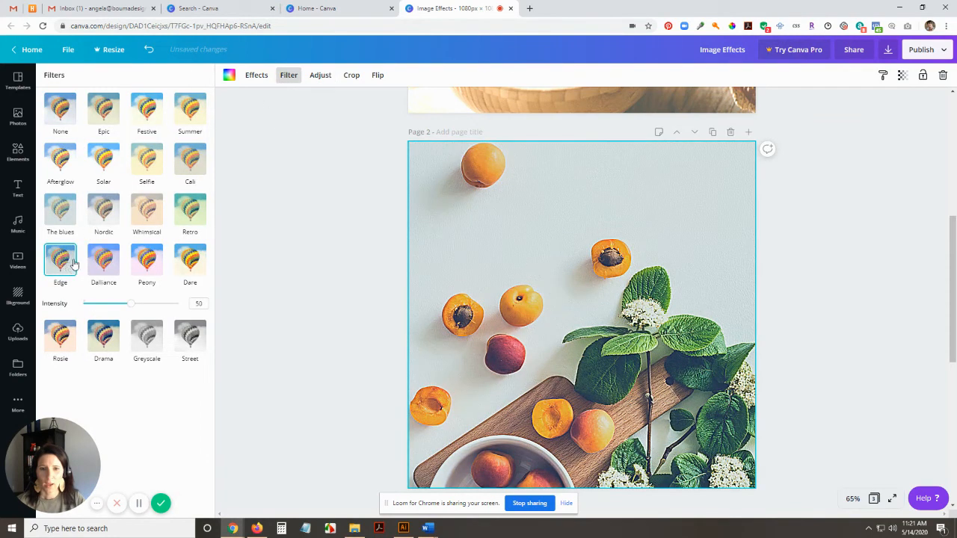
pyautogui.moveTo(131, 306)
pyautogui.mouseDown()
pyautogui.moveTo(113, 306)
pyautogui.moveTo(138, 311)
pyautogui.mouseUp()
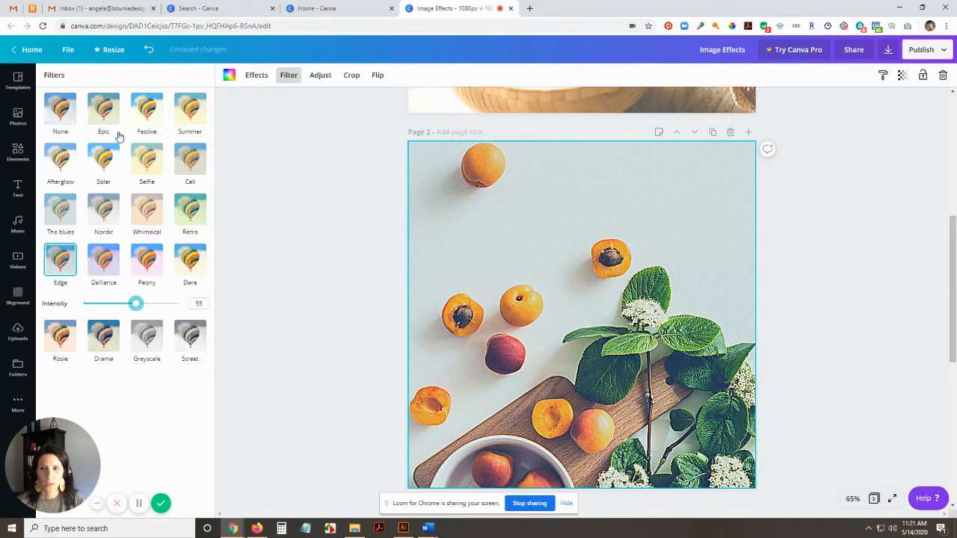
# Fine-tune the filtered apricot photo with brightness 34, contrast 0 and tint 20, comparing it against the salad photo
pyautogui.click(320, 75)
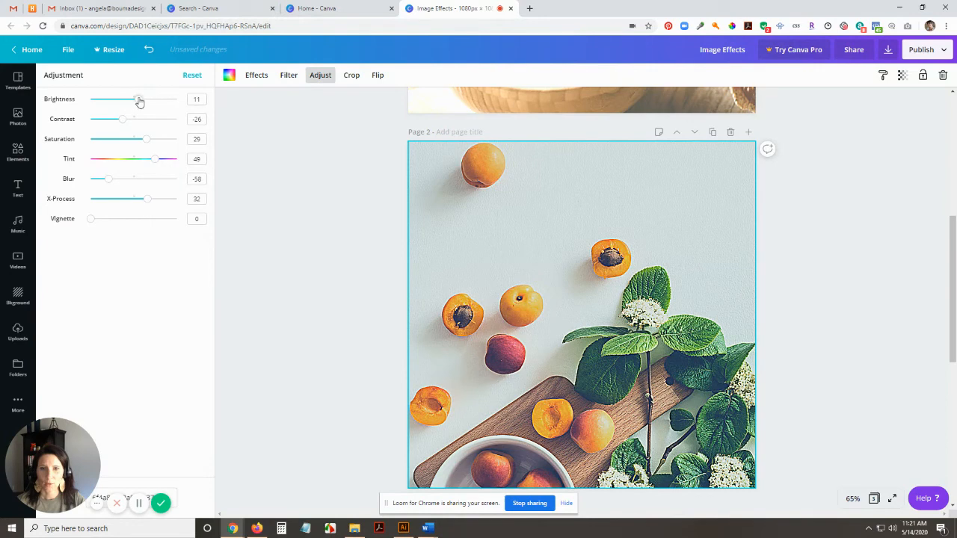
pyautogui.moveTo(139, 102)
pyautogui.mouseDown()
pyautogui.moveTo(150, 99)
pyautogui.moveTo(138, 100)
pyautogui.moveTo(148, 100)
pyautogui.moveTo(134, 120)
pyautogui.mouseUp()
pyautogui.scroll(5, 879, 321)
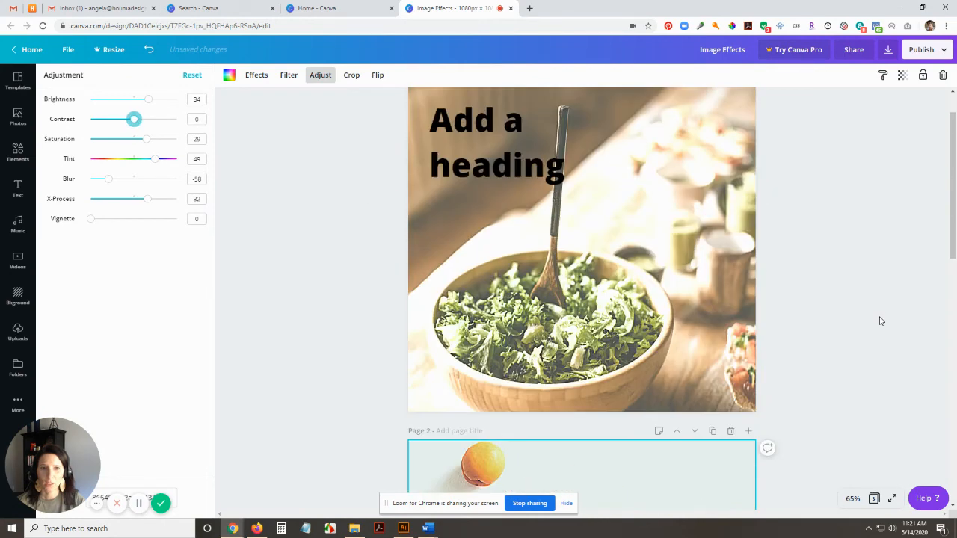
pyautogui.scroll(-3, 880, 320)
pyautogui.moveTo(155, 159); pyautogui.dragTo(142, 158)
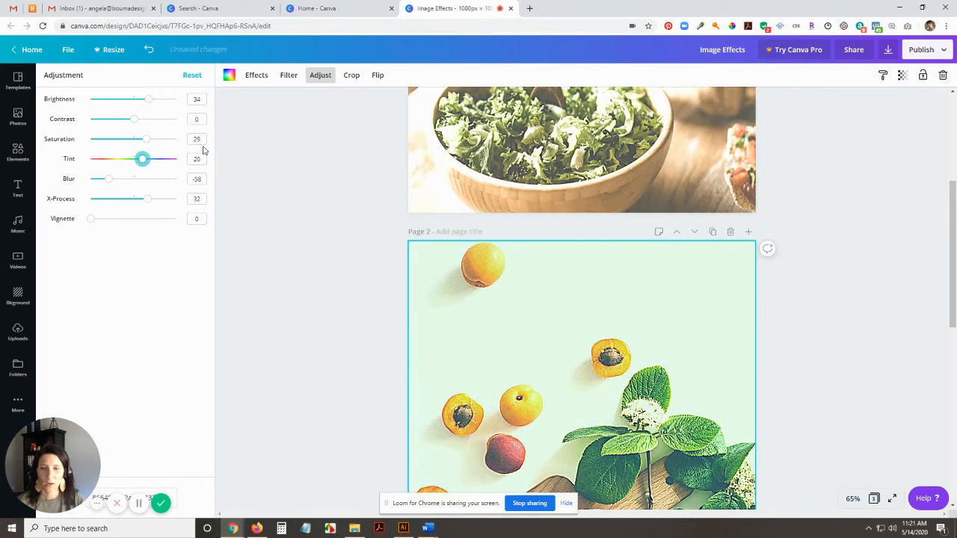
# Reset all adjustments of the apricot photo and check the available filters against the salad photo's look
pyautogui.click(190, 76)
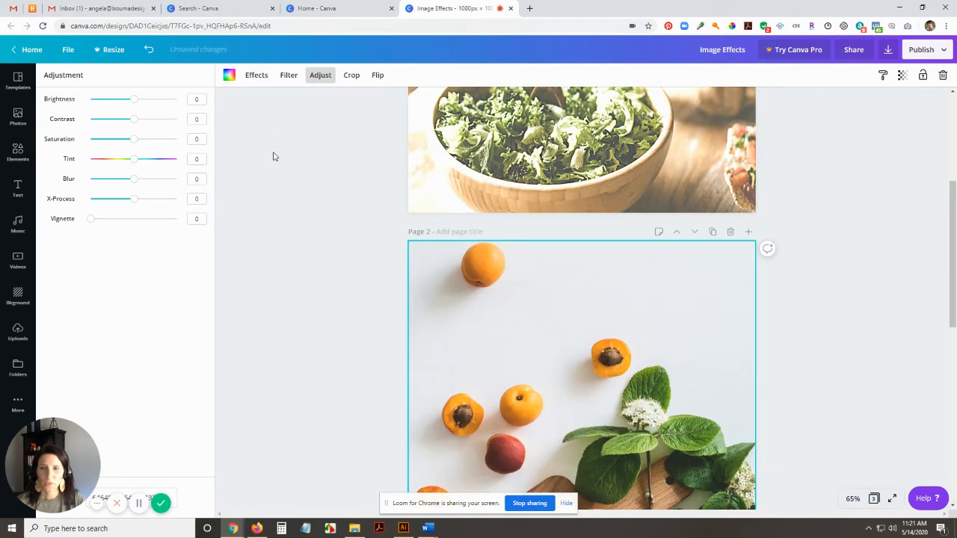
pyautogui.click(291, 75)
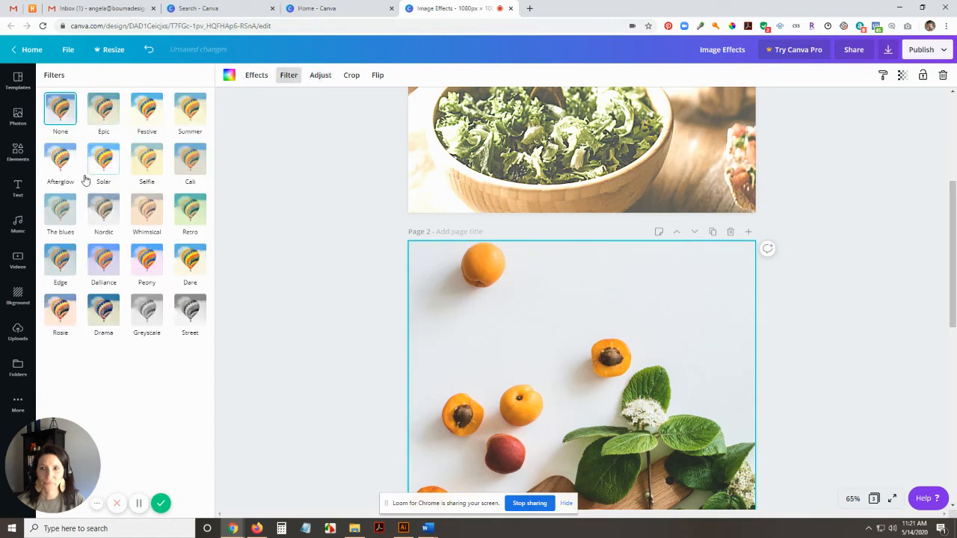
pyautogui.scroll(-2, 808, 246)
pyautogui.scroll(5, 891, 259)
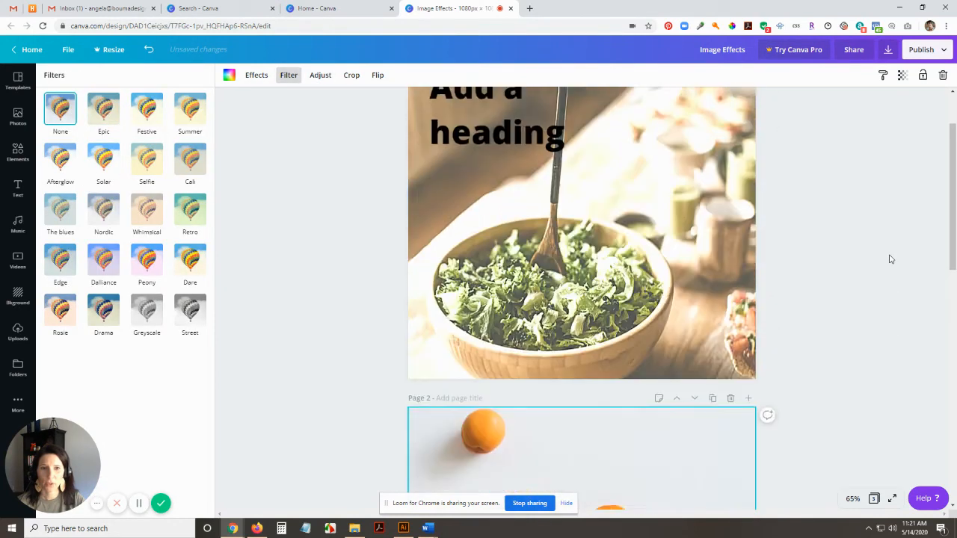
pyautogui.scroll(-4, 891, 260)
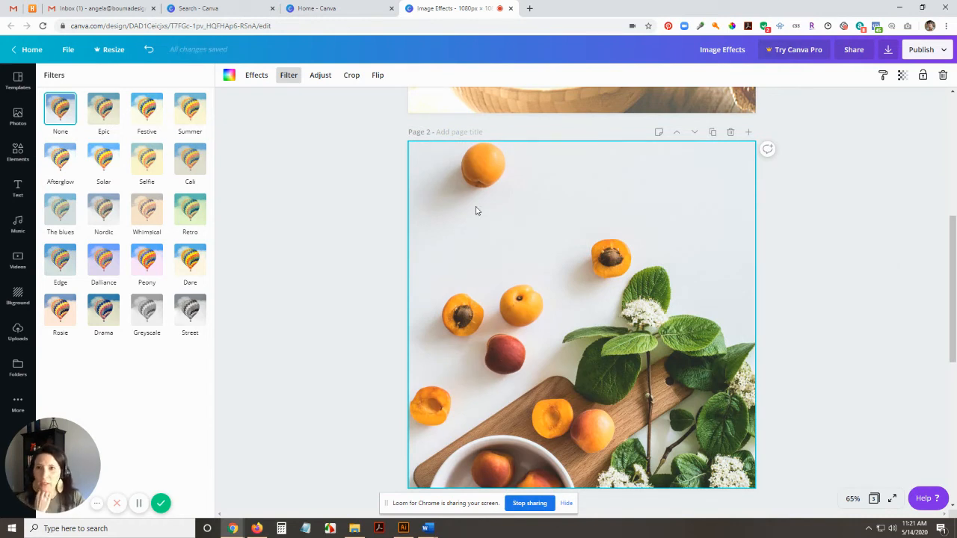
# Set the apricot photo's brightness to 14 and compare it with the salad photo on page 1
pyautogui.click(322, 75)
pyautogui.moveTo(133, 99); pyautogui.dragTo(140, 101)
pyautogui.scroll(4, 897, 285)
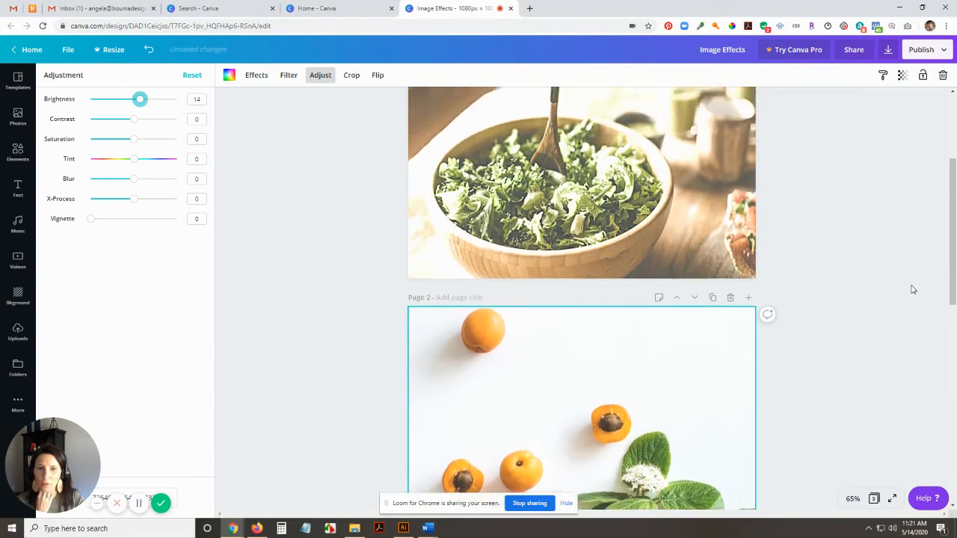
pyautogui.scroll(-3, 470, 326)
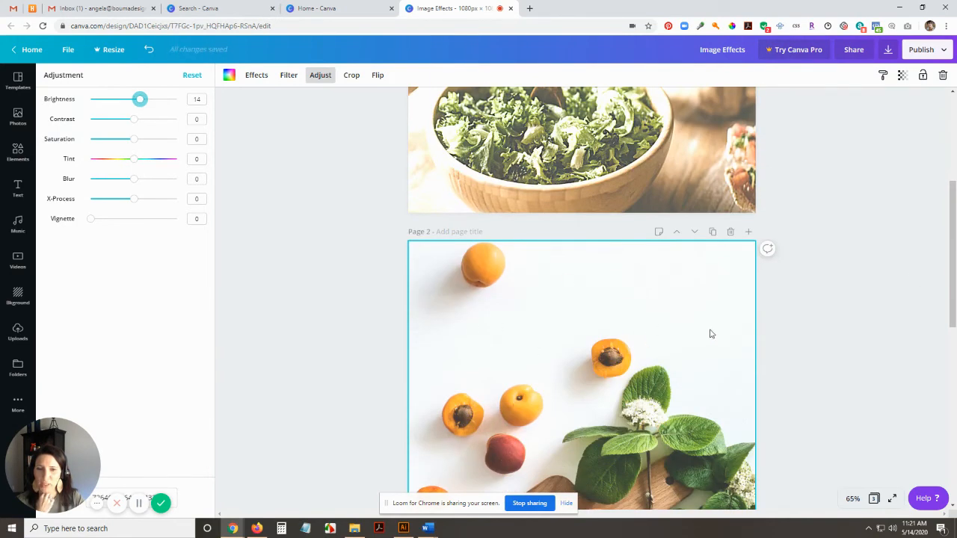
pyautogui.scroll(3, 711, 334)
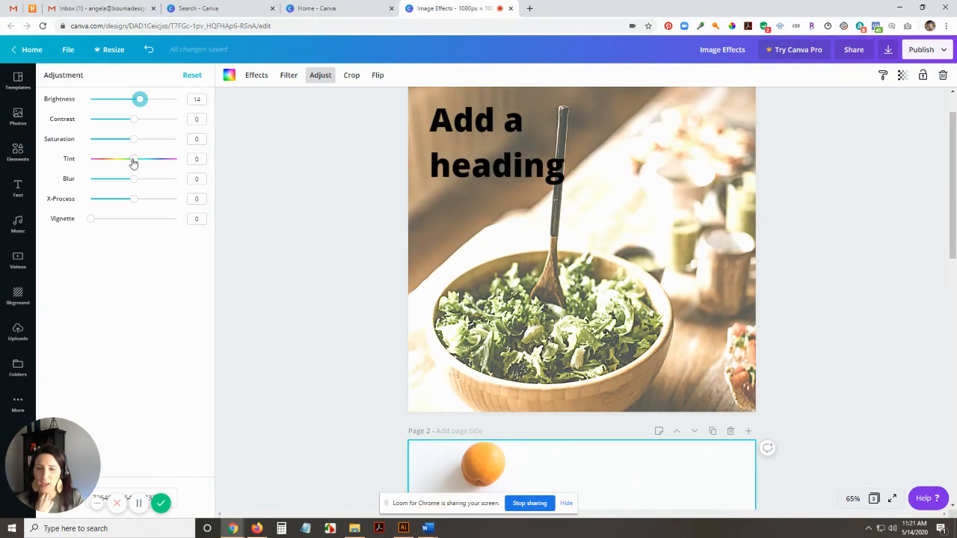
# Set the apricot photo's X-Process to 13, leaving tint at 0, and compare it with the salad photo
pyautogui.scroll(-2, 801, 207)
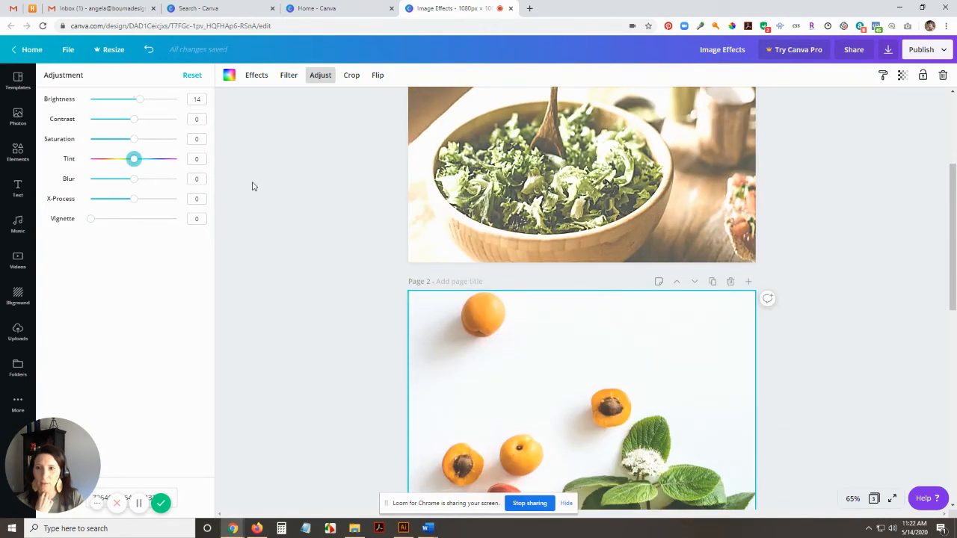
pyautogui.moveTo(135, 161)
pyautogui.mouseDown()
pyautogui.moveTo(93, 165)
pyautogui.moveTo(135, 163)
pyautogui.mouseUp()
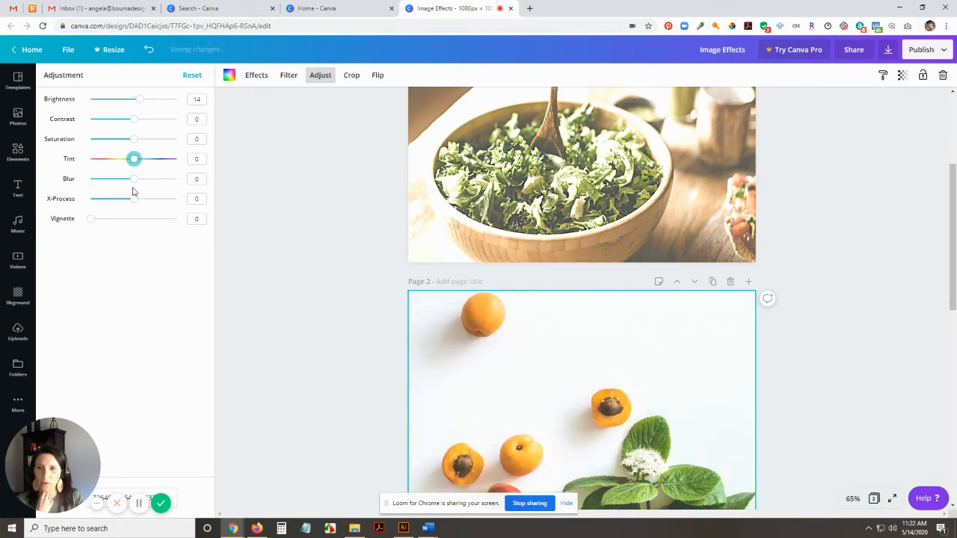
pyautogui.moveTo(137, 201); pyautogui.dragTo(141, 201)
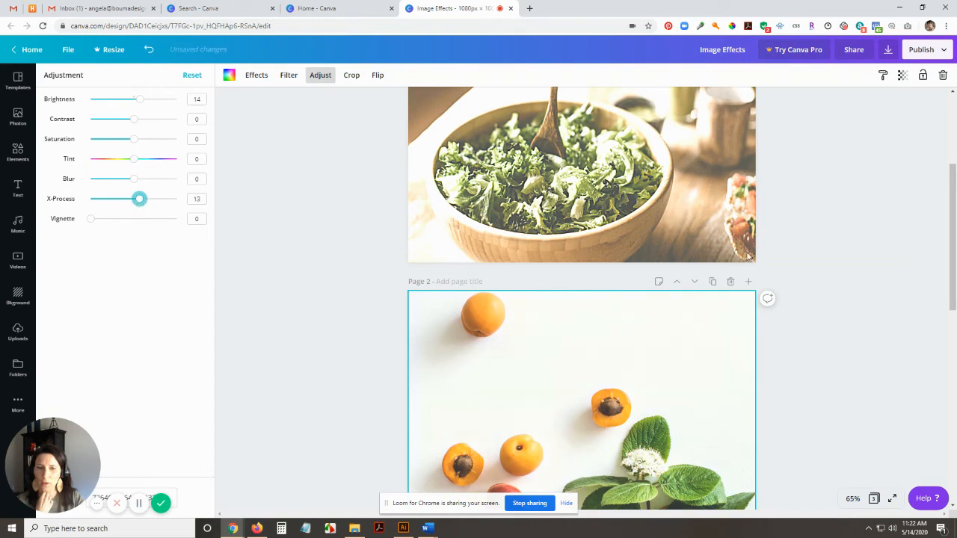
pyautogui.scroll(-3, 827, 244)
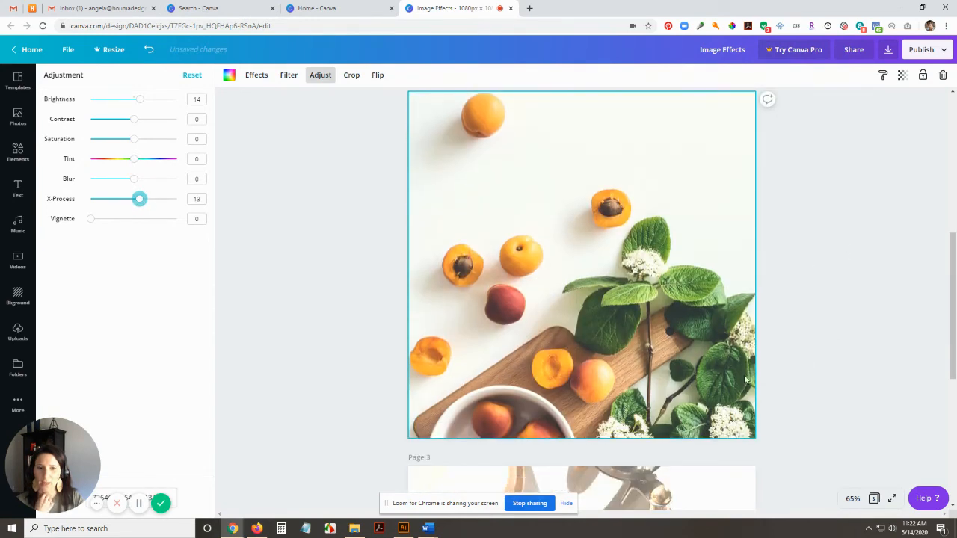
pyautogui.scroll(6, 539, 357)
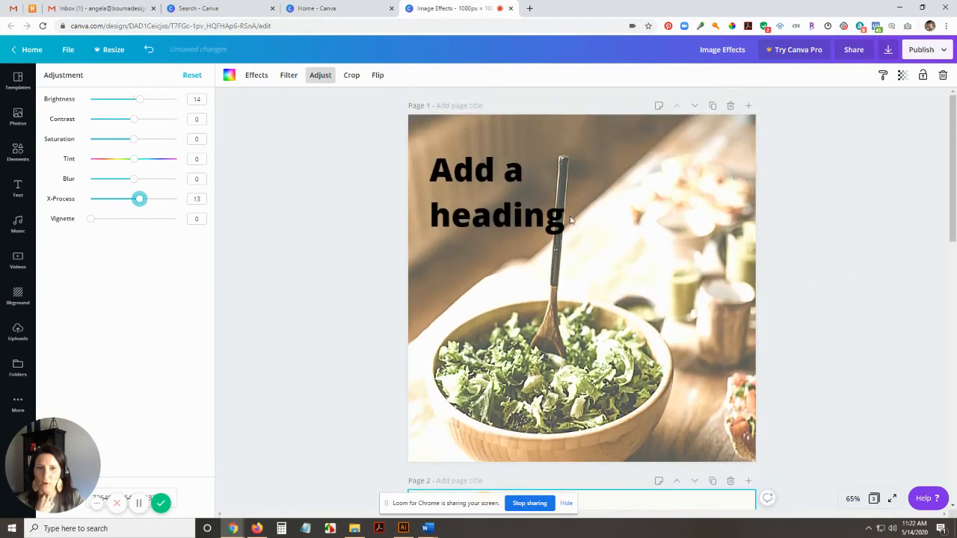
# Raise the apricot photo's contrast to 19 while comparing it with the salad photo on page 1
pyautogui.scroll(-5, 751, 274)
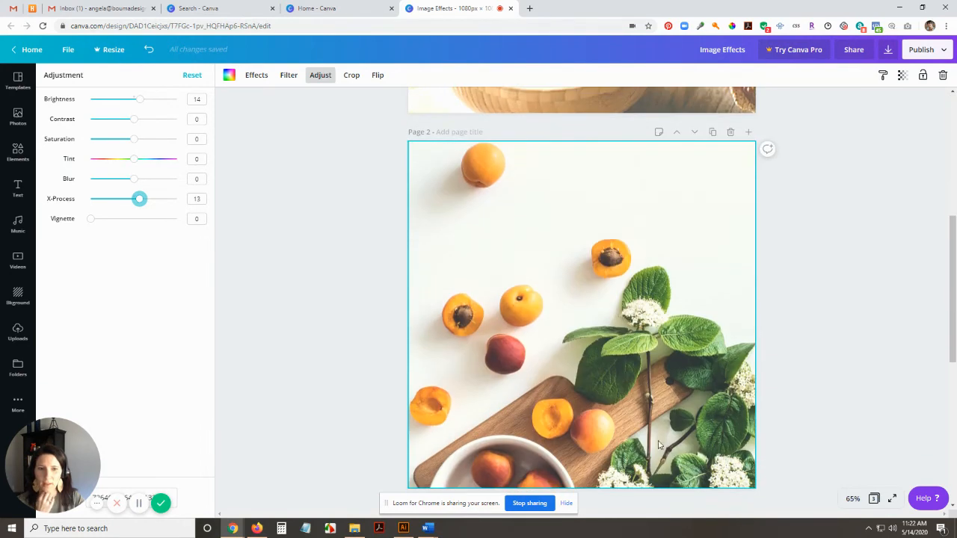
pyautogui.scroll(5, 903, 418)
pyautogui.scroll(-3, 904, 418)
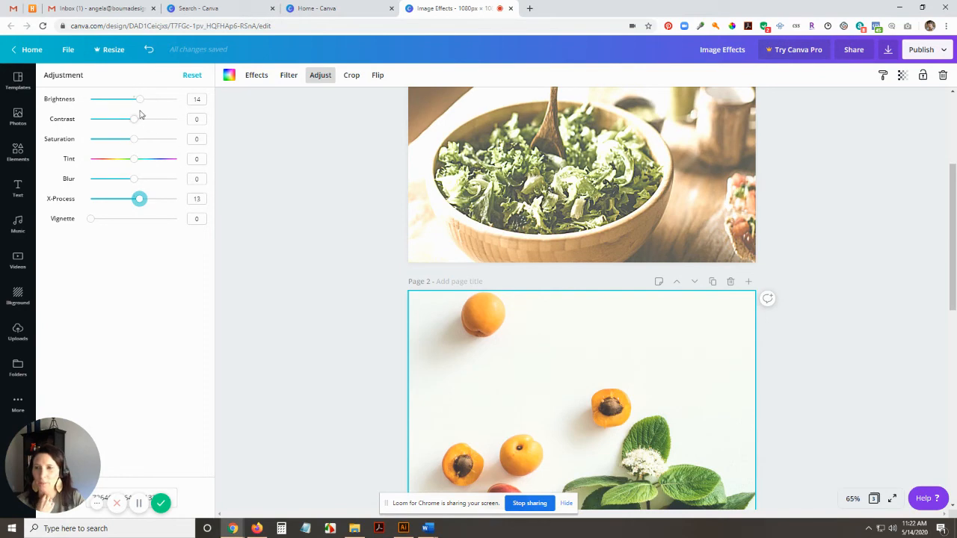
pyautogui.moveTo(136, 122)
pyautogui.mouseDown()
pyautogui.moveTo(122, 127)
pyautogui.moveTo(130, 119)
pyautogui.mouseUp()
pyautogui.scroll(3, 649, 240)
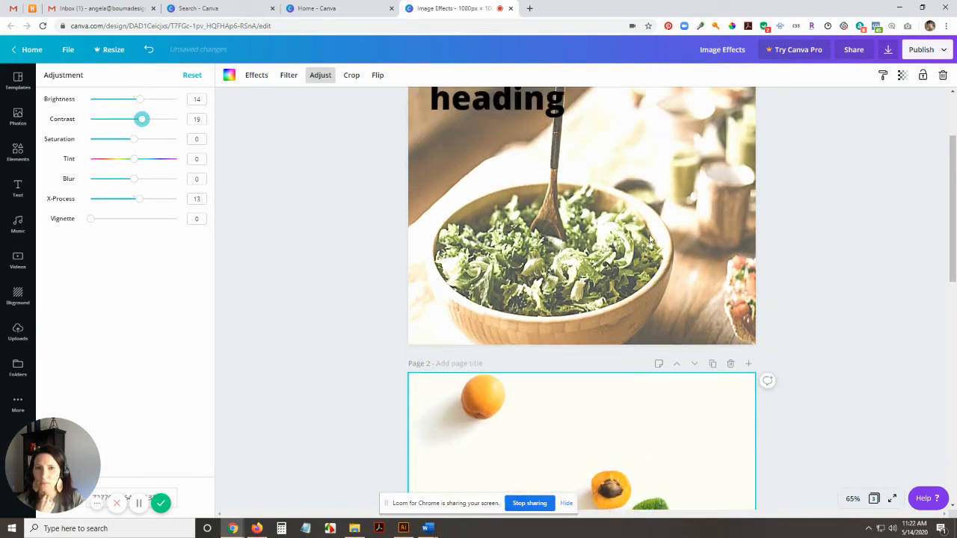
# Try other contrast and saturation levels on the salad photo, returning both to 0
pyautogui.click(649, 239)
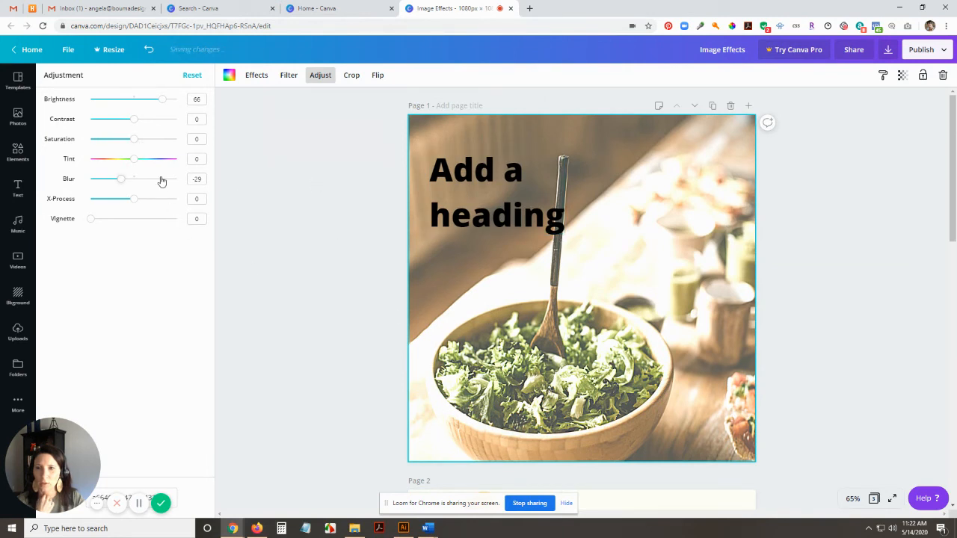
pyautogui.moveTo(131, 122)
pyautogui.mouseDown()
pyautogui.moveTo(122, 120)
pyautogui.moveTo(133, 125)
pyautogui.mouseUp()
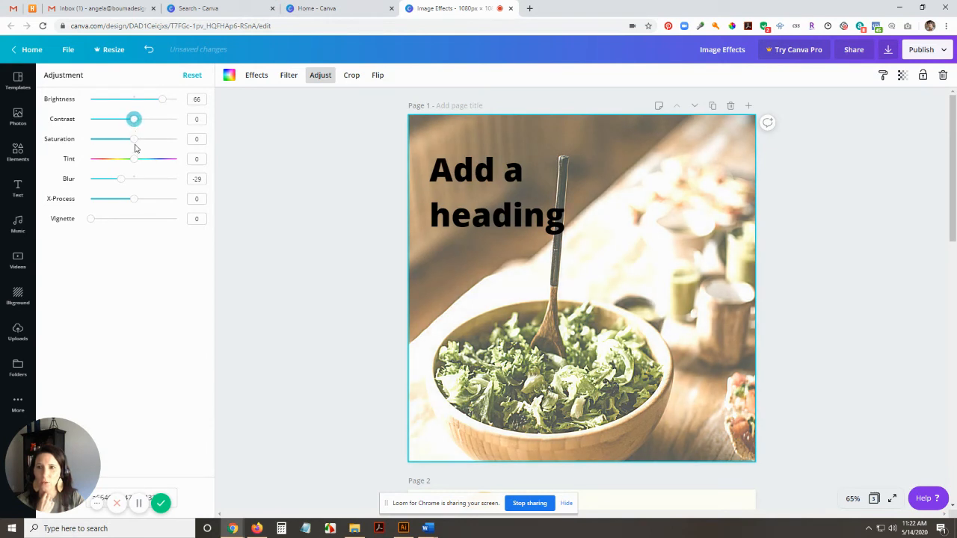
pyautogui.moveTo(134, 140)
pyautogui.mouseDown()
pyautogui.moveTo(122, 140)
pyautogui.moveTo(134, 144)
pyautogui.mouseUp()
pyautogui.click(197, 140)
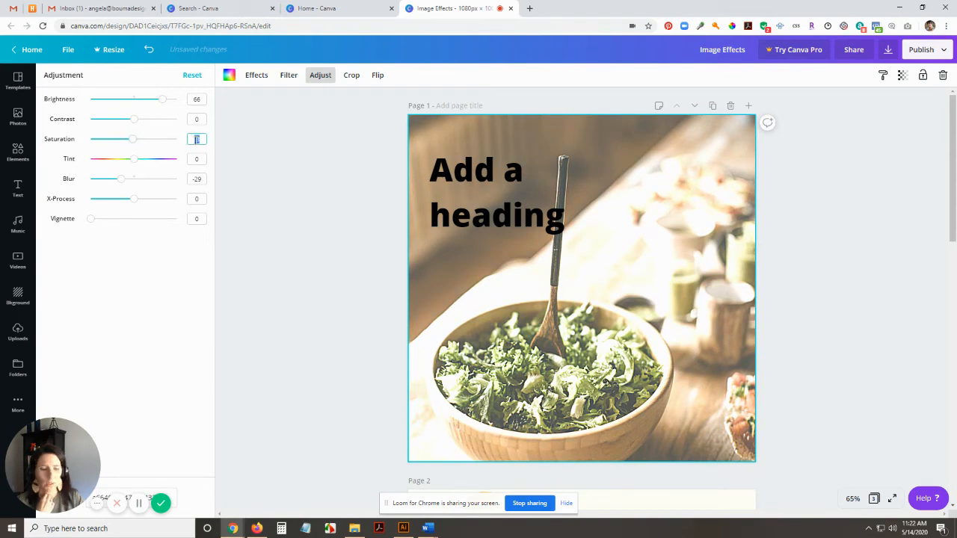
pyautogui.click(17, 187)
# Restore the coffee photo on page 3 to its original look by choosing the None filter
pyautogui.scroll(-5, 711, 374)
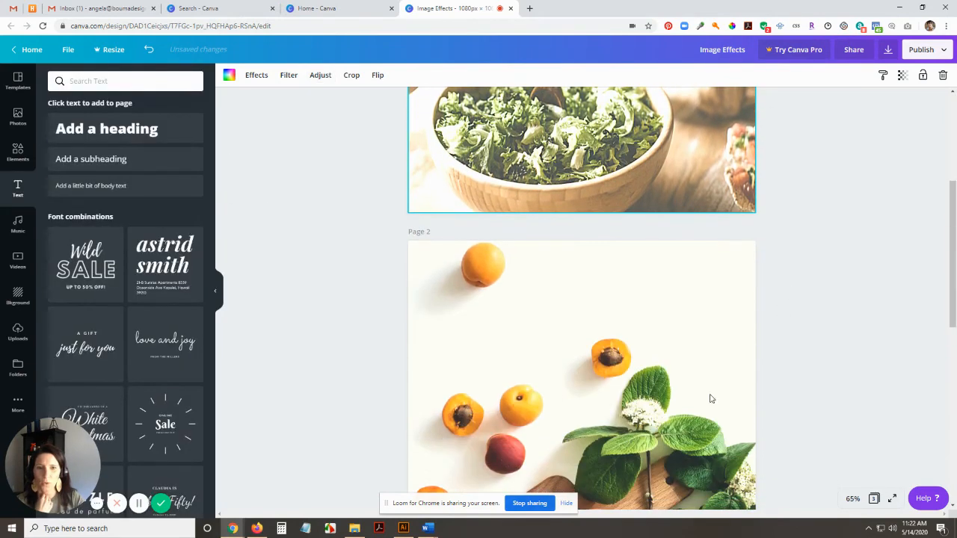
pyautogui.scroll(-3, 712, 358)
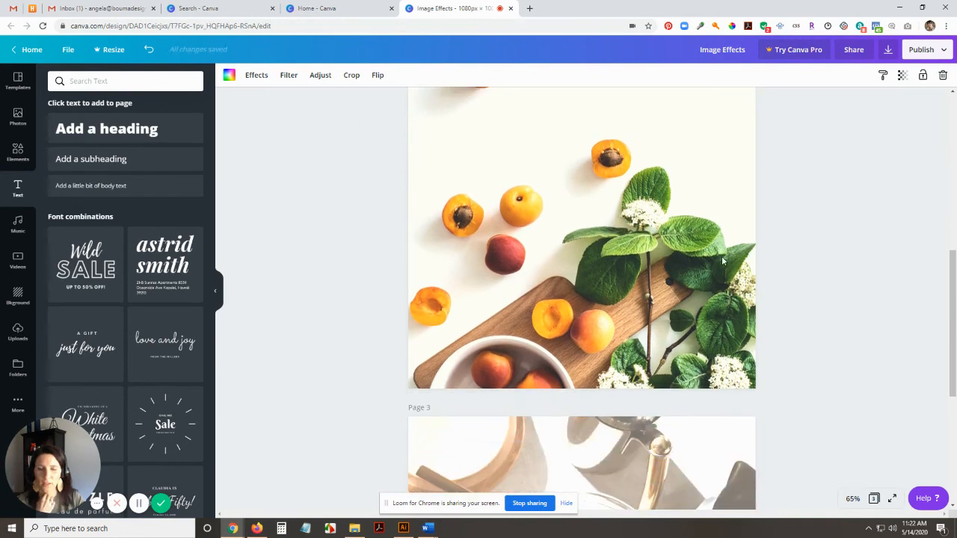
pyautogui.scroll(-3, 722, 259)
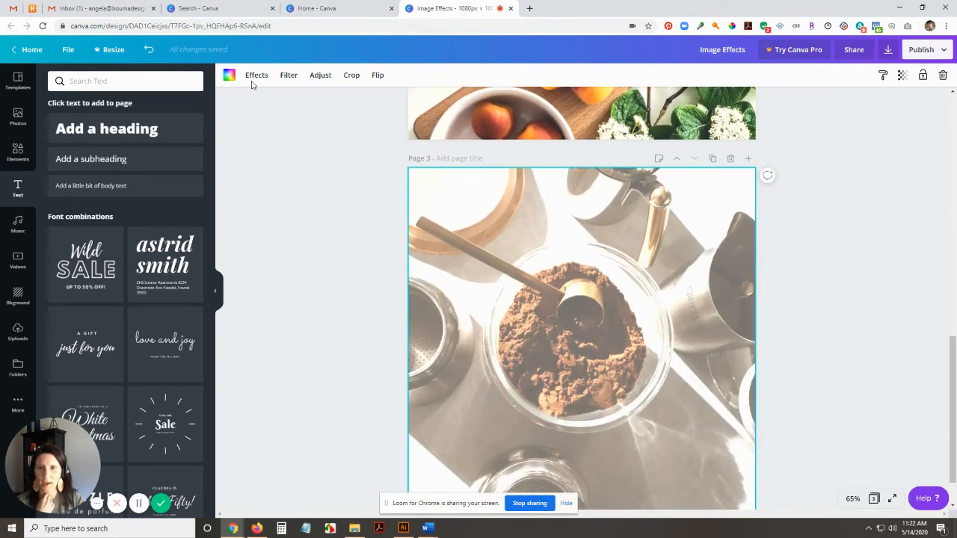
pyautogui.click(258, 82)
pyautogui.click(289, 76)
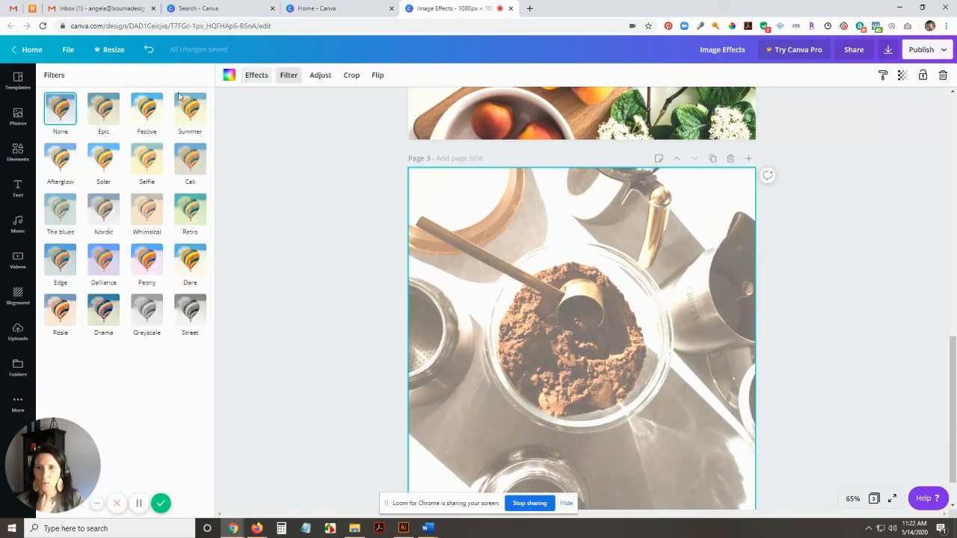
pyautogui.click(63, 111)
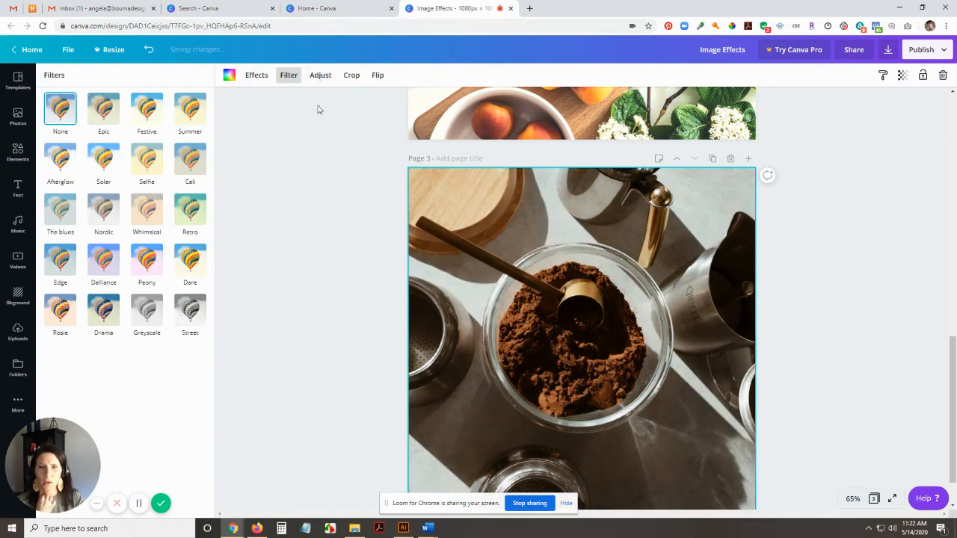
# Compare the original coffee photo with the salad and apricot photos on pages 1 and 2 before adjusting it
pyautogui.click(317, 77)
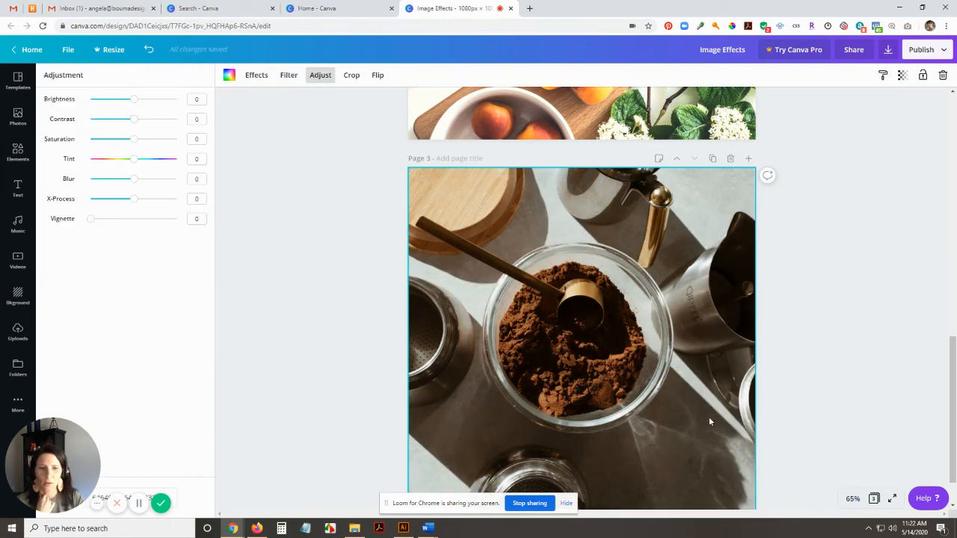
pyautogui.scroll(6, 822, 381)
pyautogui.scroll(2, 829, 381)
pyautogui.scroll(-8, 830, 382)
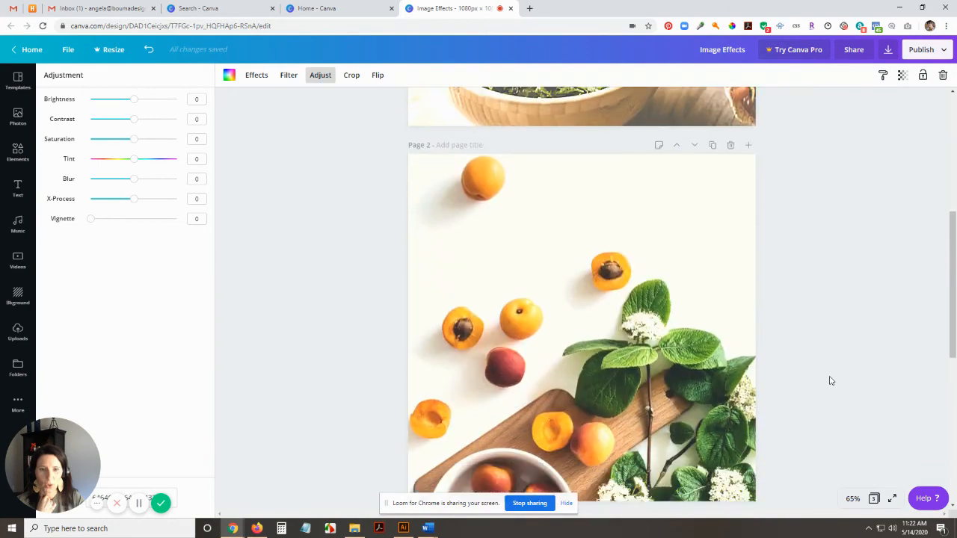
pyautogui.scroll(6, 753, 305)
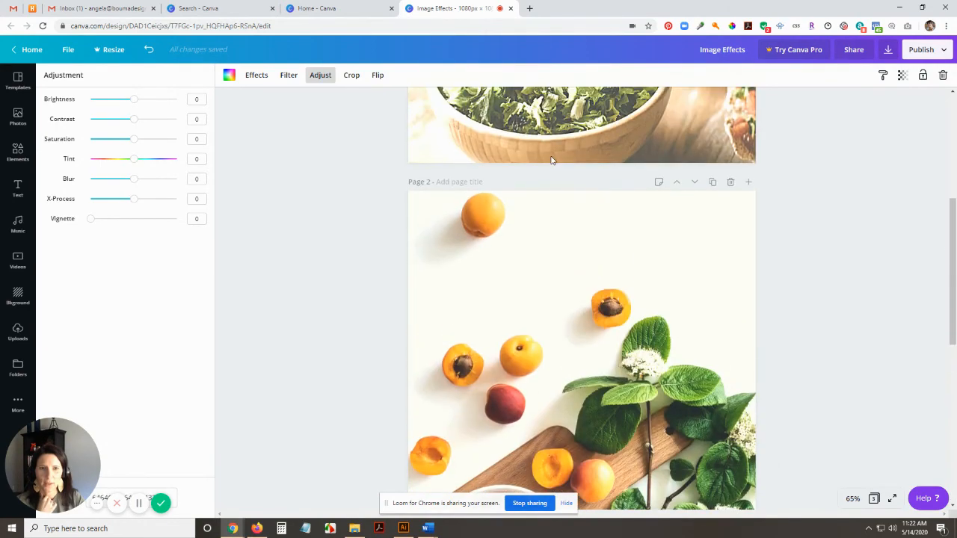
pyautogui.scroll(-4, 665, 314)
pyautogui.scroll(3, 606, 249)
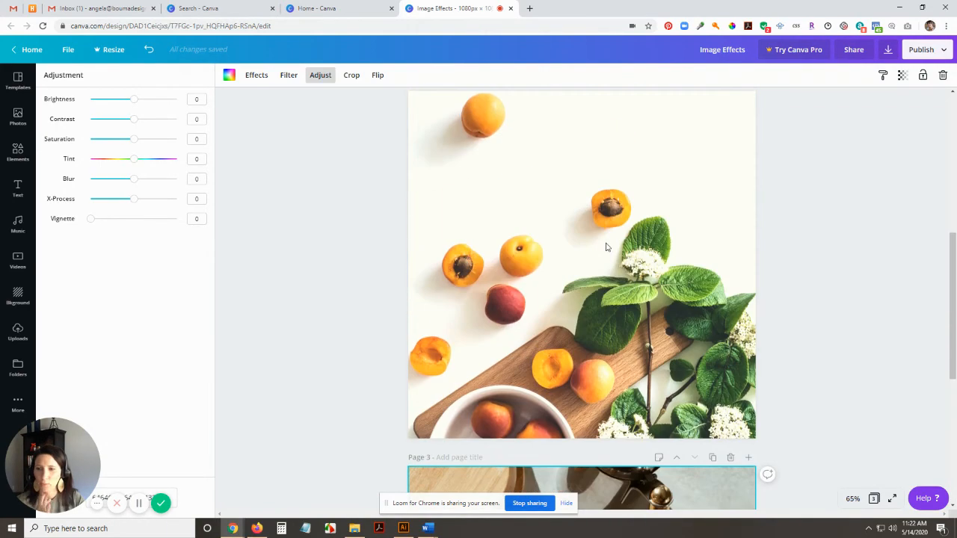
pyautogui.scroll(-5, 609, 250)
pyautogui.scroll(3, 610, 258)
pyautogui.scroll(7, 609, 256)
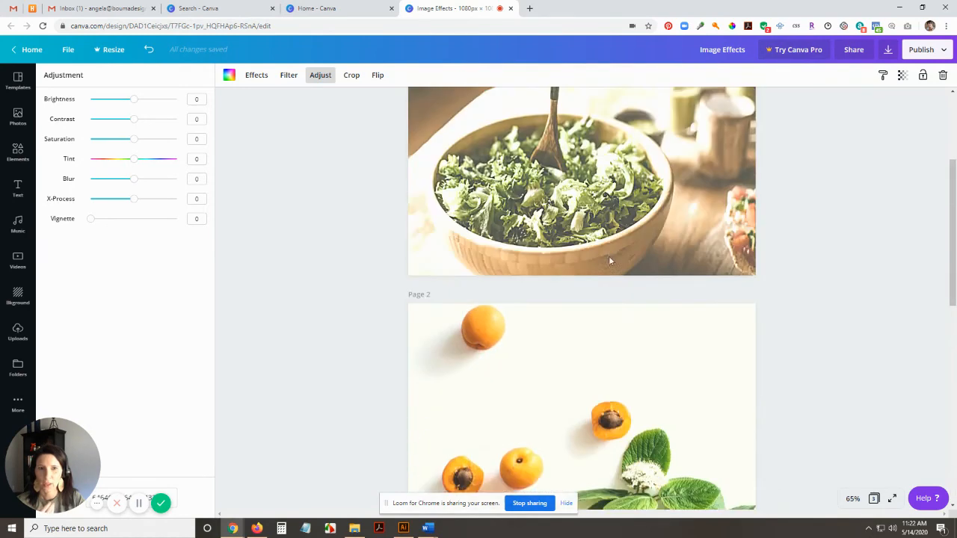
pyautogui.scroll(-4, 617, 234)
pyautogui.scroll(-3, 671, 404)
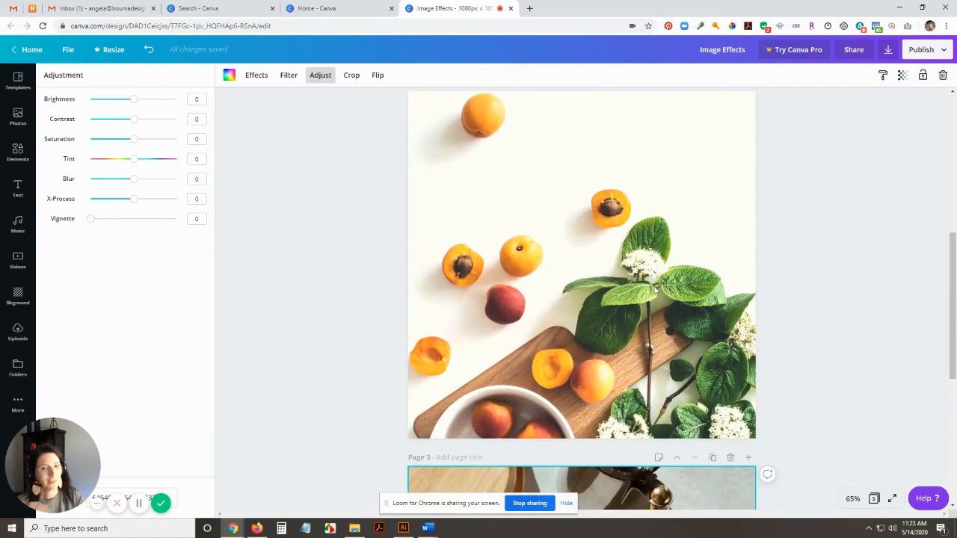
# Set the coffee photo's brightness to 33 and compare it with the photos on the other two pages
pyautogui.scroll(-8, 661, 281)
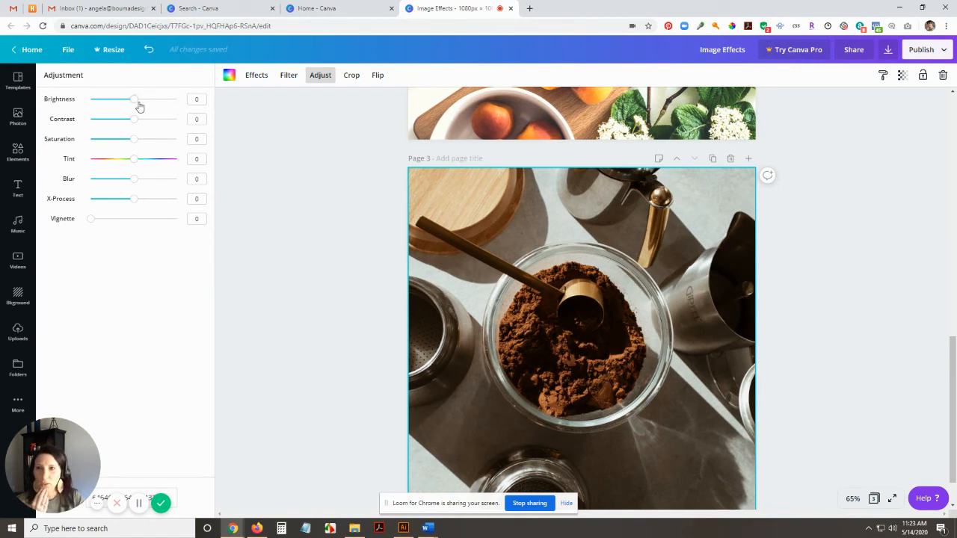
pyautogui.moveTo(133, 99); pyautogui.dragTo(149, 99)
pyautogui.scroll(15, 722, 288)
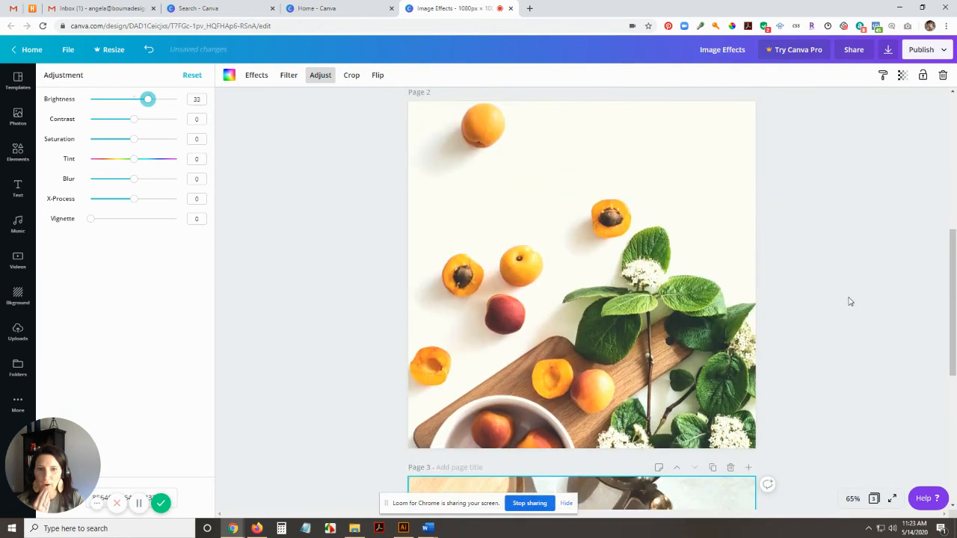
pyautogui.scroll(-15, 681, 317)
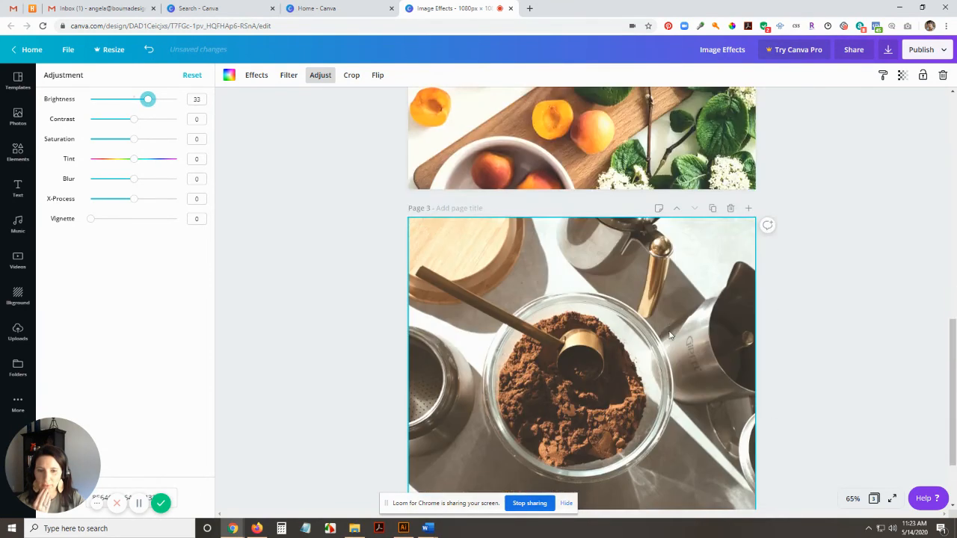
pyautogui.scroll(15, 775, 310)
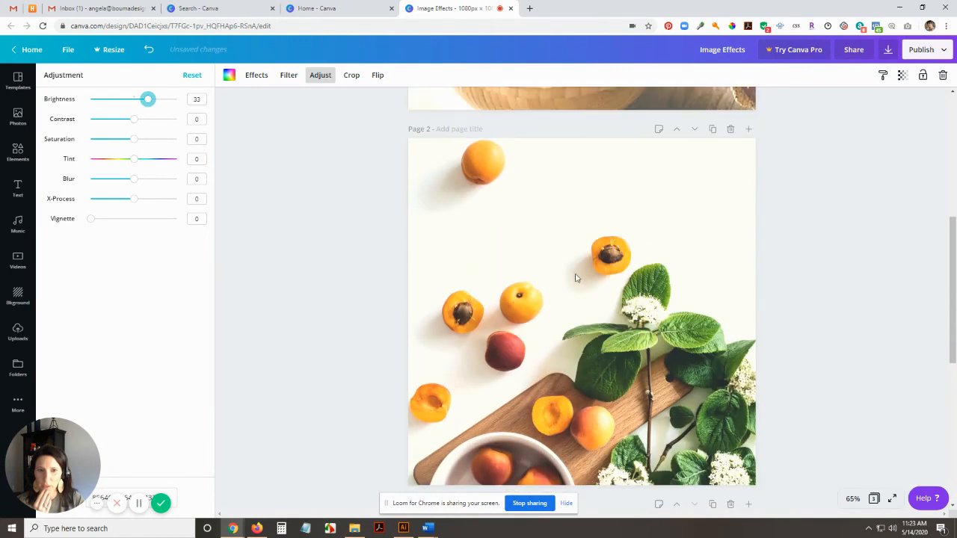
pyautogui.scroll(-1, 655, 356)
pyautogui.scroll(3, 654, 353)
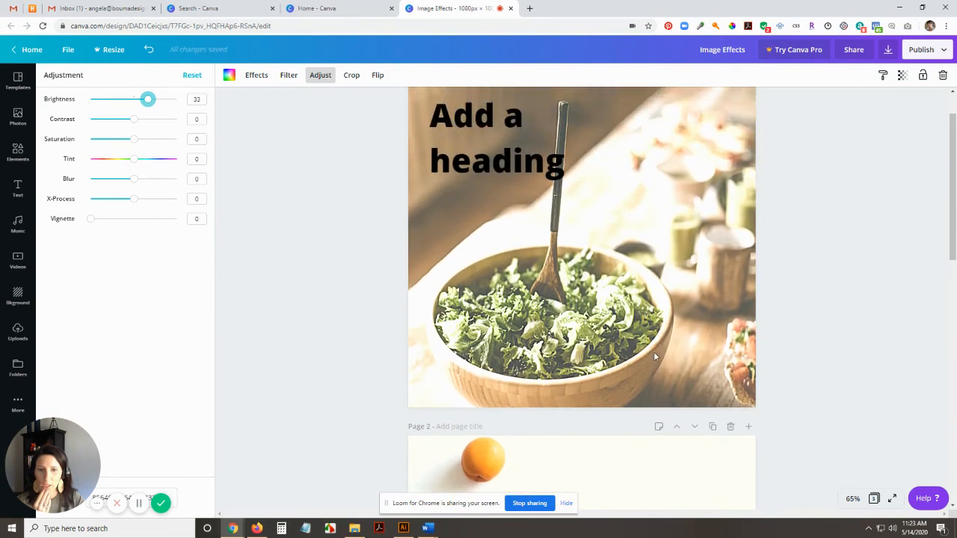
# Add a vignette of 8 to the apricot photo on page 2
pyautogui.scroll(-5, 650, 351)
pyautogui.click(644, 353)
pyautogui.moveTo(92, 220); pyautogui.dragTo(98, 221)
pyautogui.scroll(3, 322, 234)
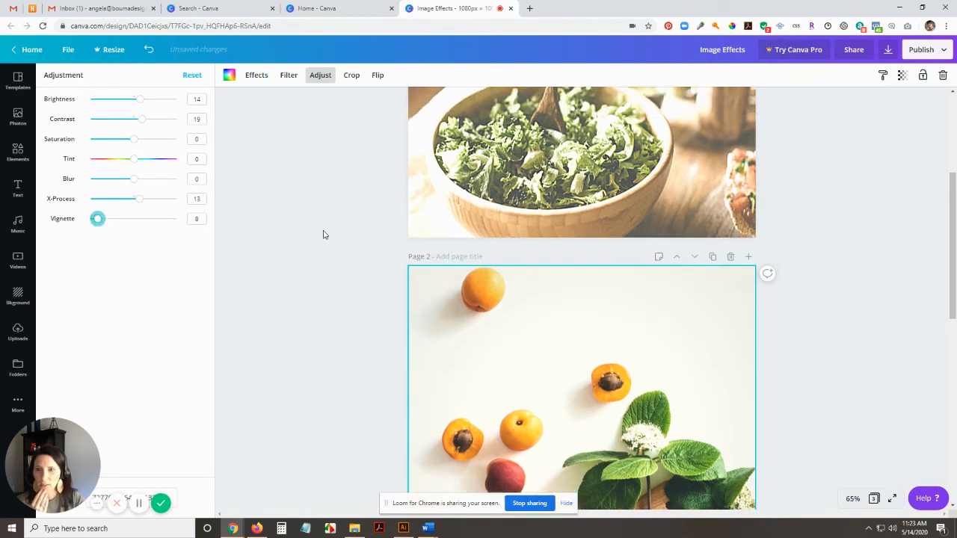
# Add a vignette of 9 to the salad photo on page 1
pyautogui.click(453, 233)
pyautogui.moveTo(92, 219); pyautogui.dragTo(99, 219)
pyautogui.scroll(1, 784, 267)
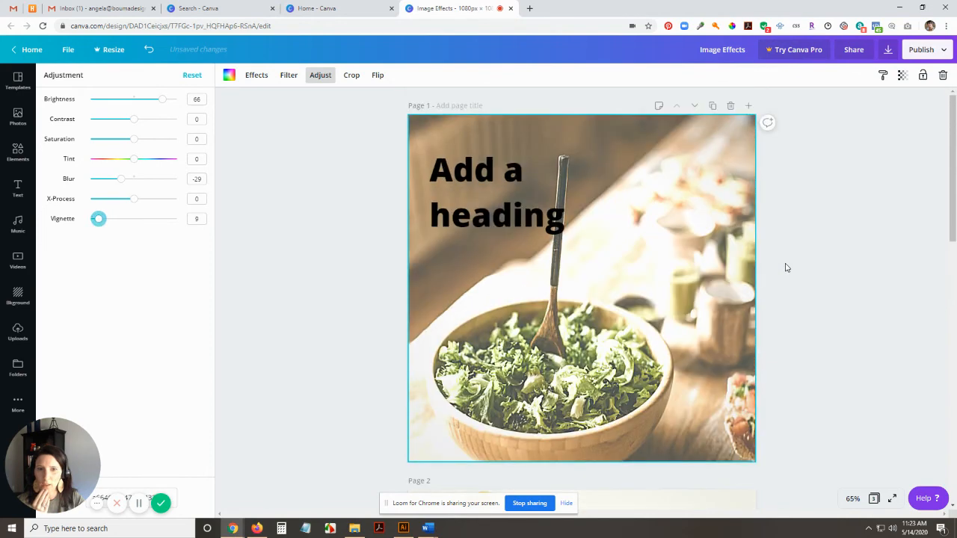
# Add a vignette of 9 to the coffee photo on page 3 and compare all three photos
pyautogui.scroll(-6, 784, 267)
pyautogui.click(577, 347)
pyautogui.scroll(-3, 577, 347)
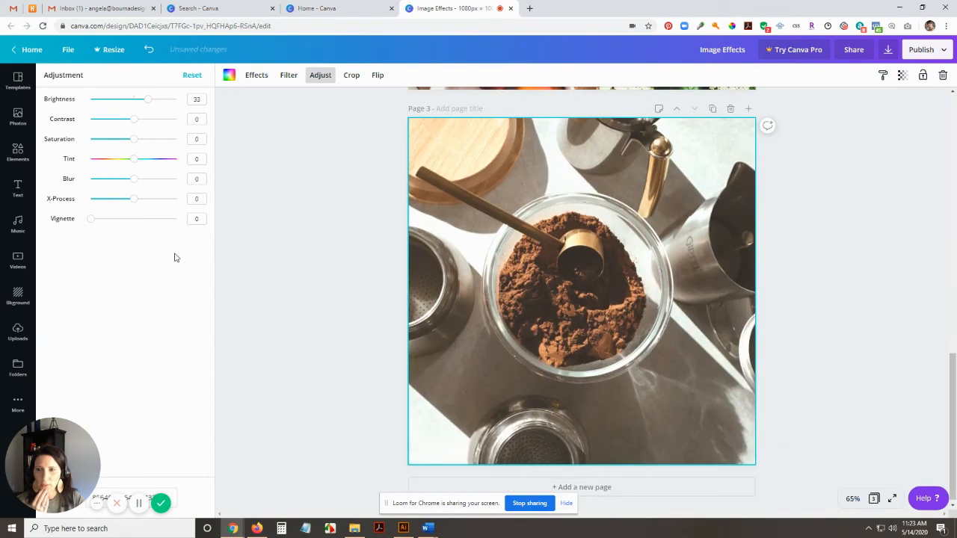
pyautogui.moveTo(90, 218); pyautogui.dragTo(99, 220)
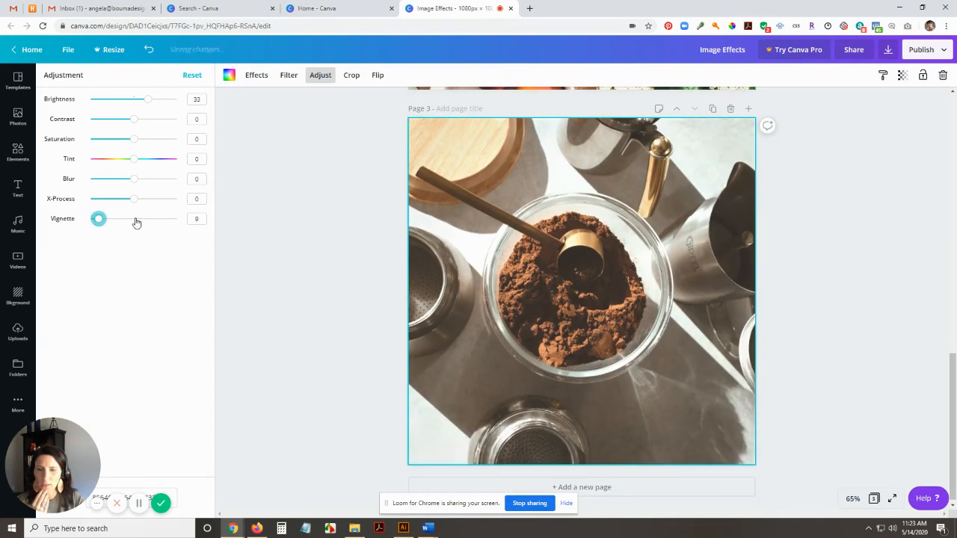
pyautogui.click(849, 281)
pyautogui.scroll(2, 849, 282)
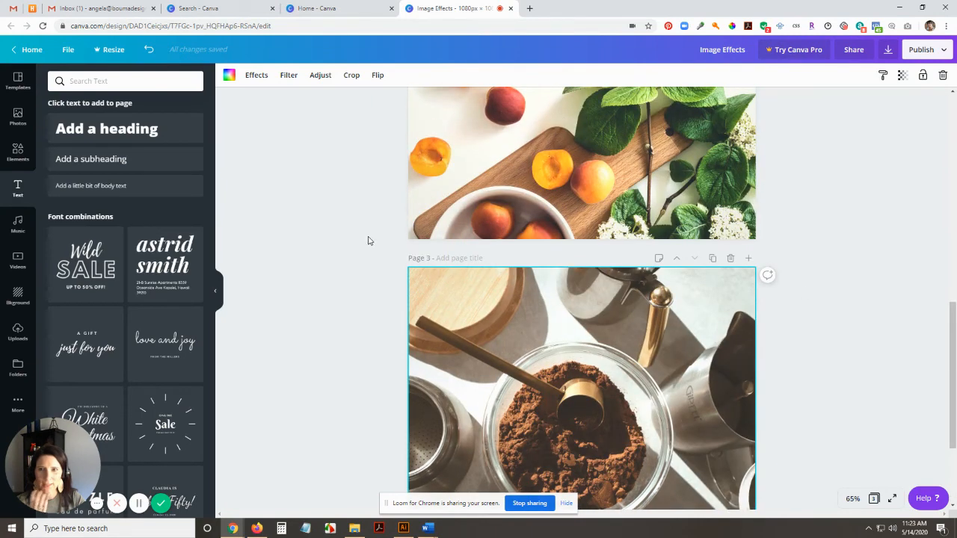
pyautogui.click(317, 76)
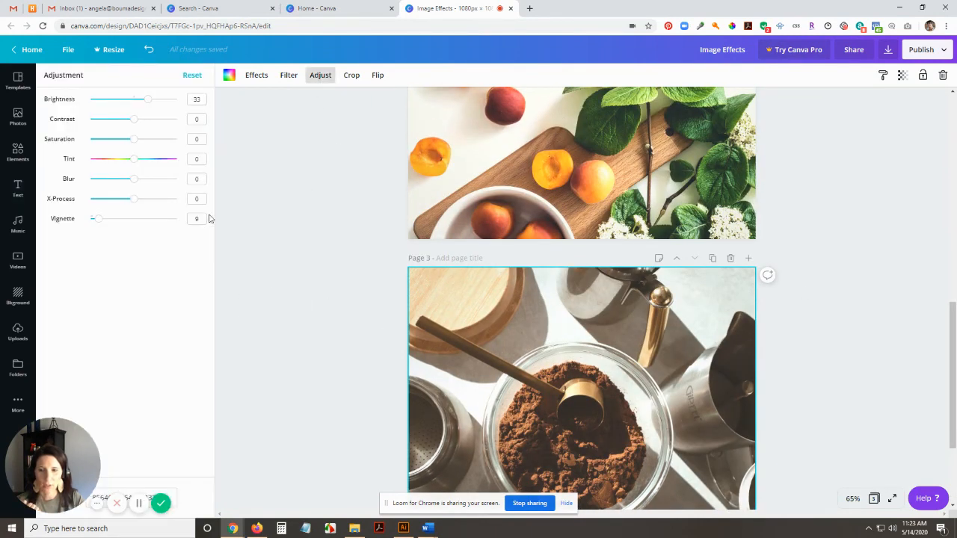
pyautogui.scroll(-2, 900, 336)
pyautogui.scroll(5, 925, 342)
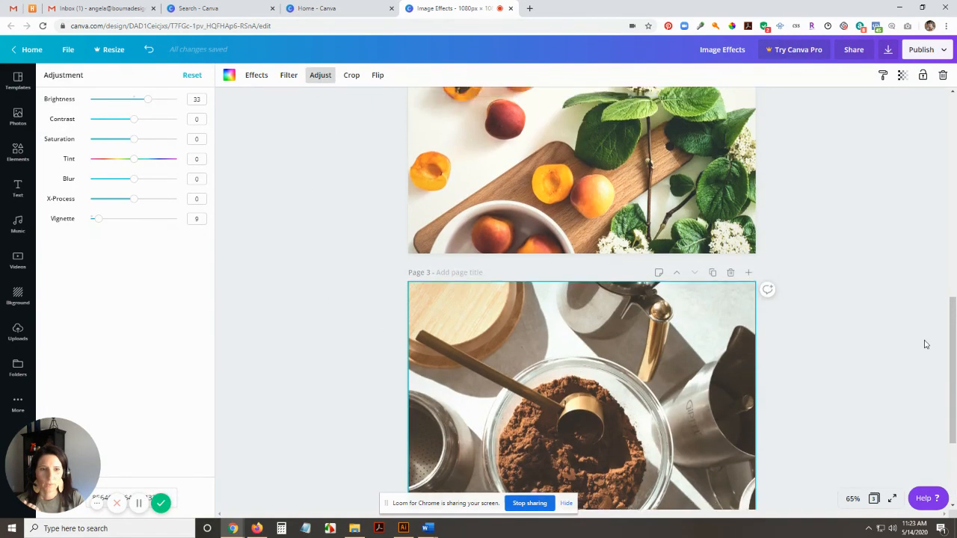
pyautogui.scroll(5, 793, 357)
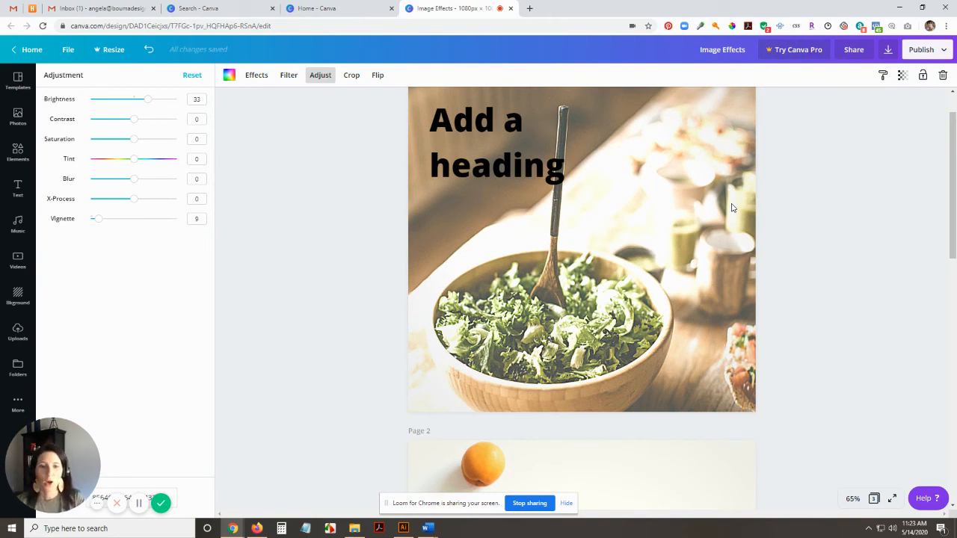
# Copy the page 1 heading onto the apricot photo on page 2 and position it just below the uppermost apricot
pyautogui.scroll(-3, 797, 213)
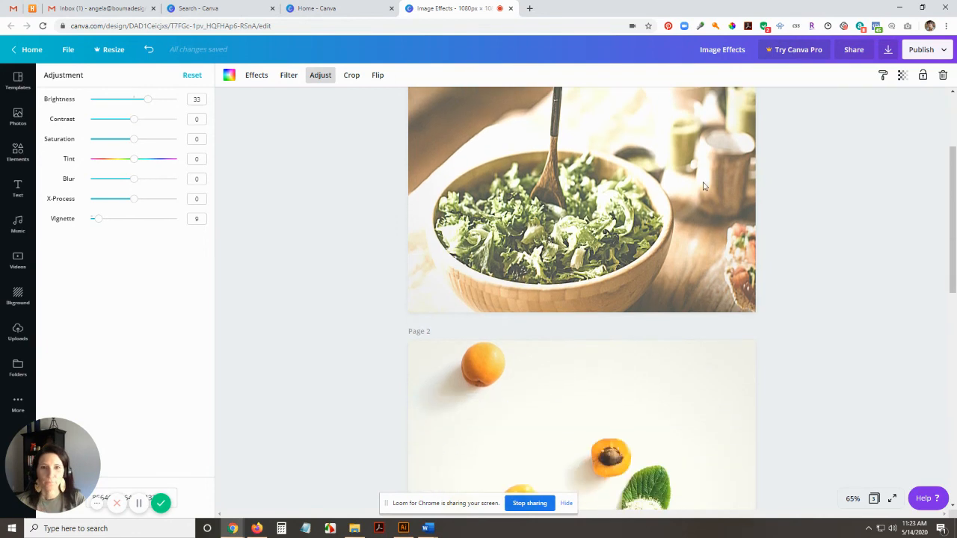
pyautogui.scroll(4, 797, 214)
pyautogui.click(484, 170)
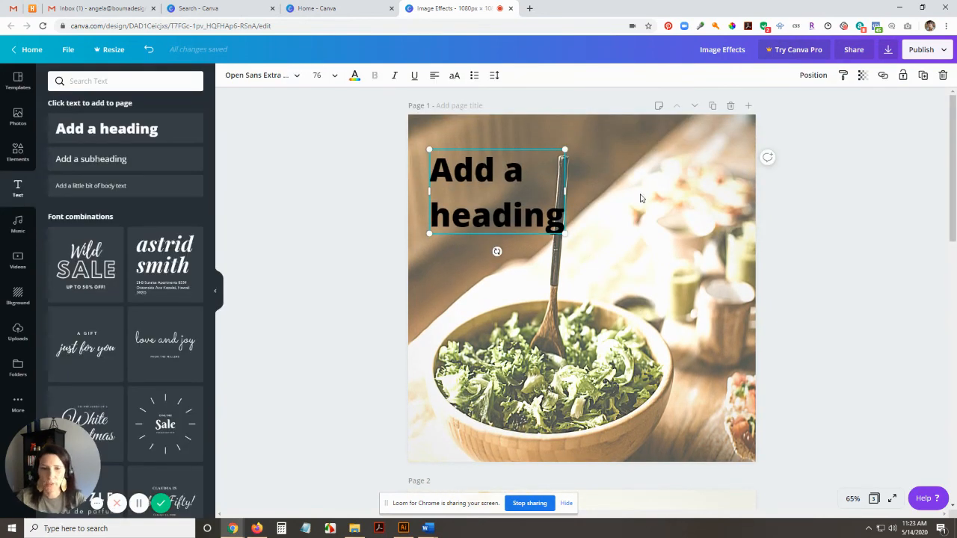
pyautogui.scroll(-5, 670, 242)
pyautogui.click(671, 242)
pyautogui.hotkey('ctrl', 'v')
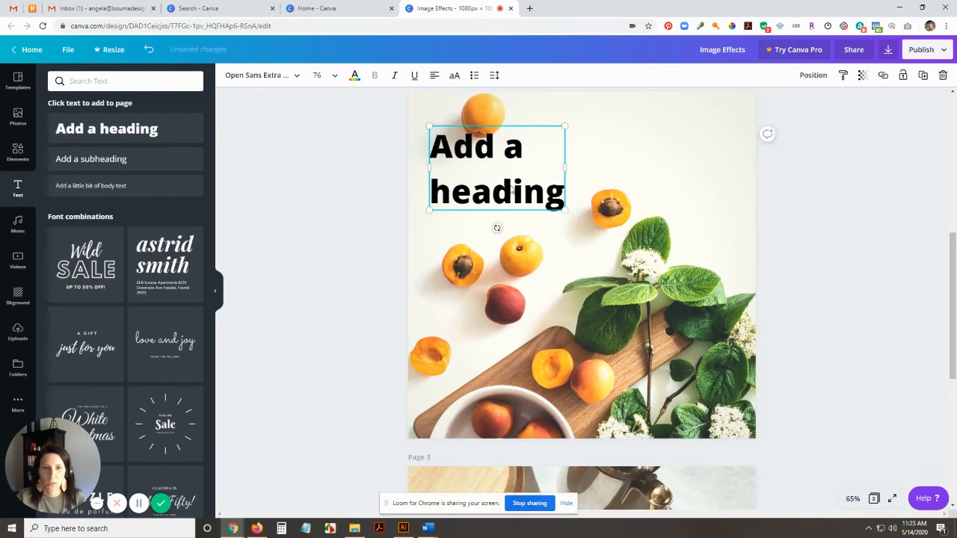
pyautogui.moveTo(513, 191)
pyautogui.mouseDown()
pyautogui.moveTo(633, 166)
pyautogui.moveTo(544, 207)
pyautogui.moveTo(514, 203)
pyautogui.mouseUp()
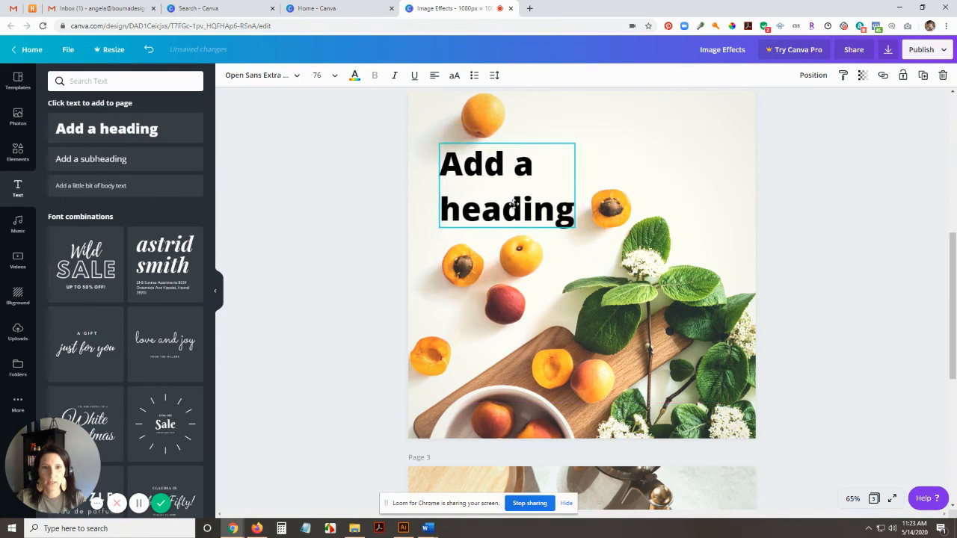
# Paste the copied heading onto the coffee photo on page 3 and move it to the photo's lower-right corner
pyautogui.scroll(-5, 732, 282)
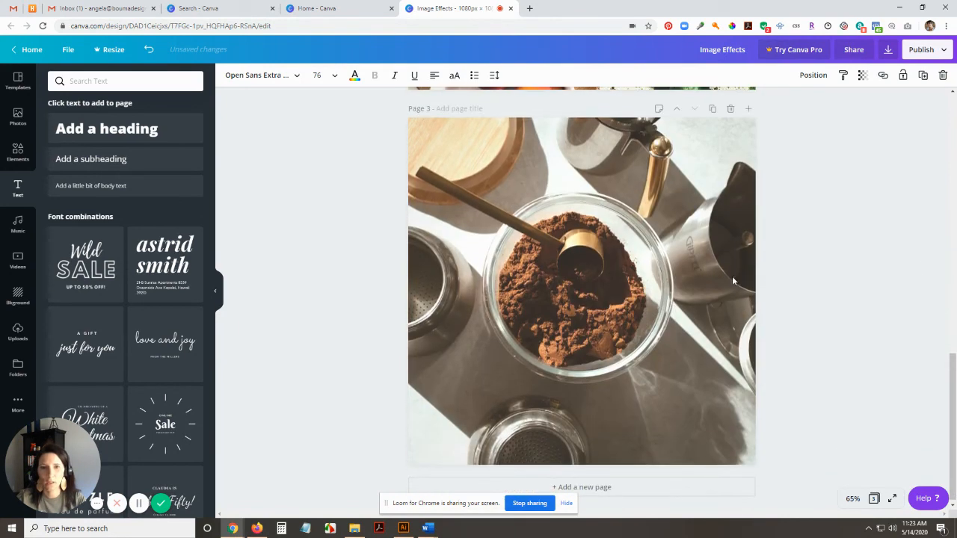
pyautogui.click(733, 281)
pyautogui.hotkey('ctrl', 'v')
pyautogui.moveTo(499, 166); pyautogui.dragTo(707, 392)
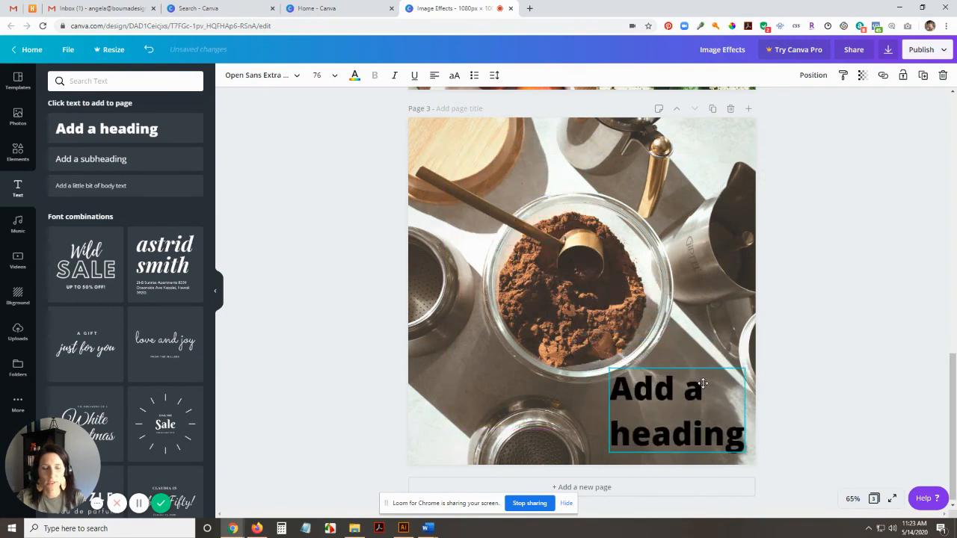
pyautogui.scroll(3, 764, 382)
pyautogui.scroll(-3, 765, 382)
pyautogui.click(752, 341)
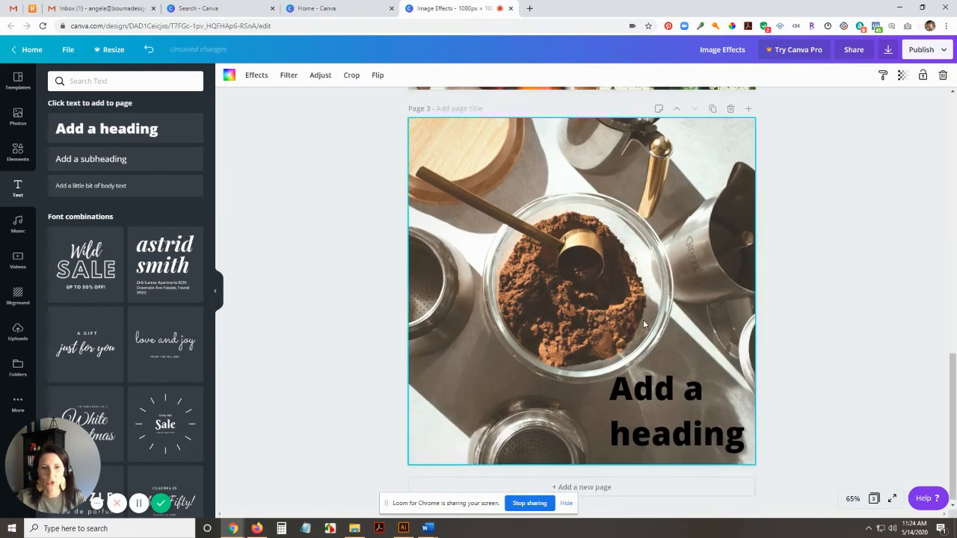
# Change the text colour of the heading on the coffee photo to white
pyautogui.click(662, 398)
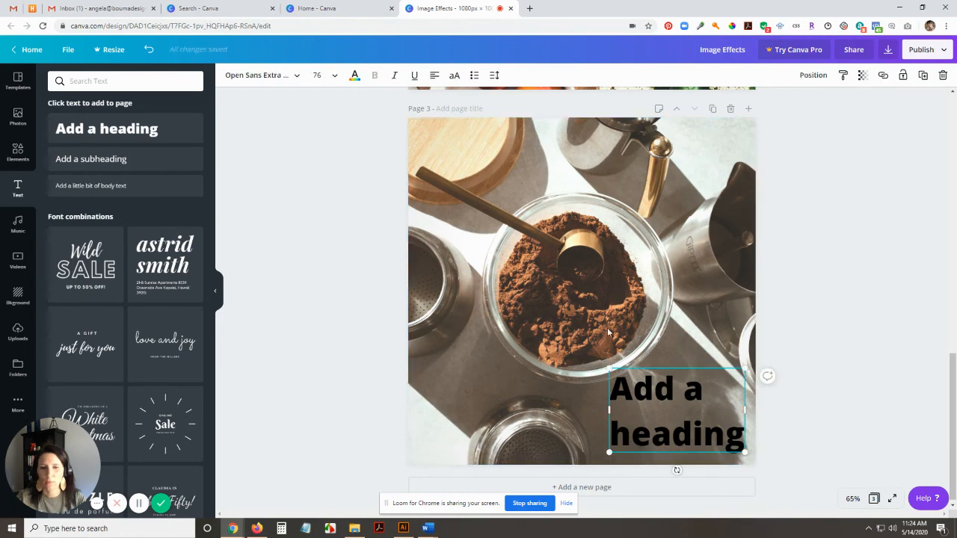
pyautogui.click(355, 76)
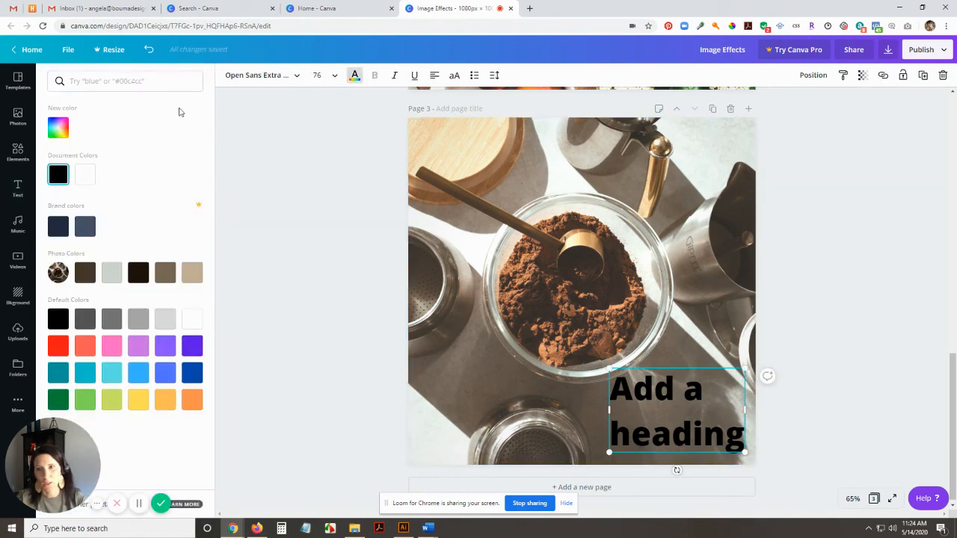
pyautogui.click(85, 175)
pyautogui.click(797, 278)
pyautogui.scroll(5, 796, 278)
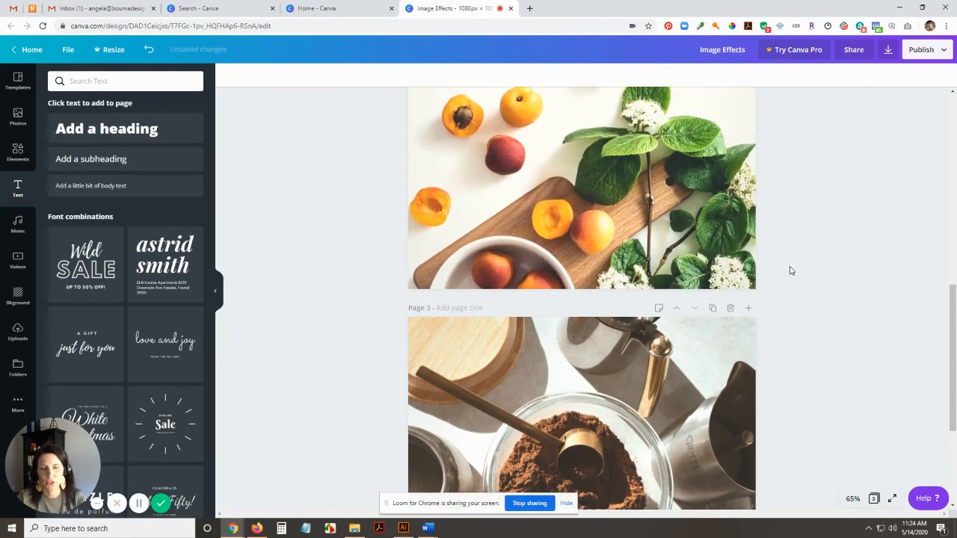
pyautogui.scroll(-5, 793, 252)
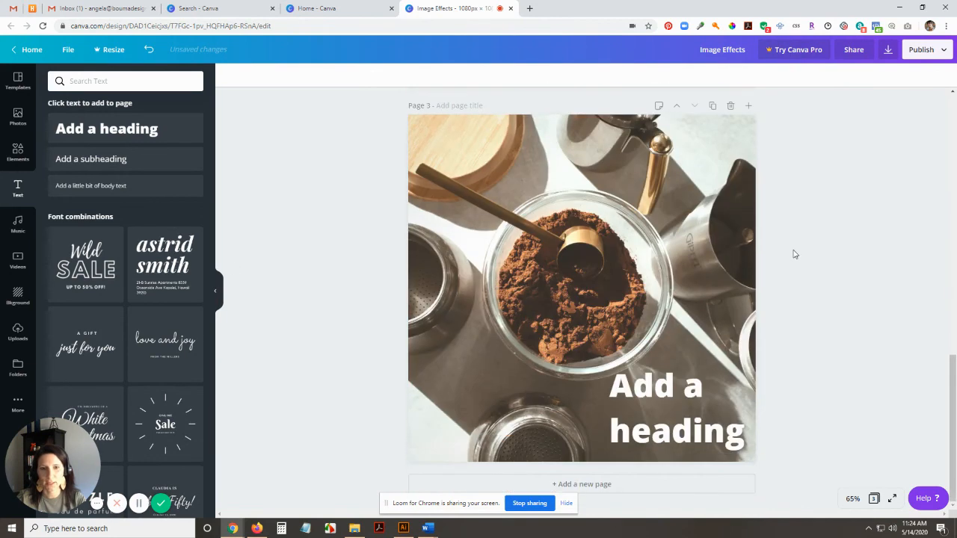
# Move the heading on the salad photo slightly up and left, clear of the spoon handle
pyautogui.click(666, 284)
pyautogui.scroll(3, 857, 299)
pyautogui.scroll(8, 857, 299)
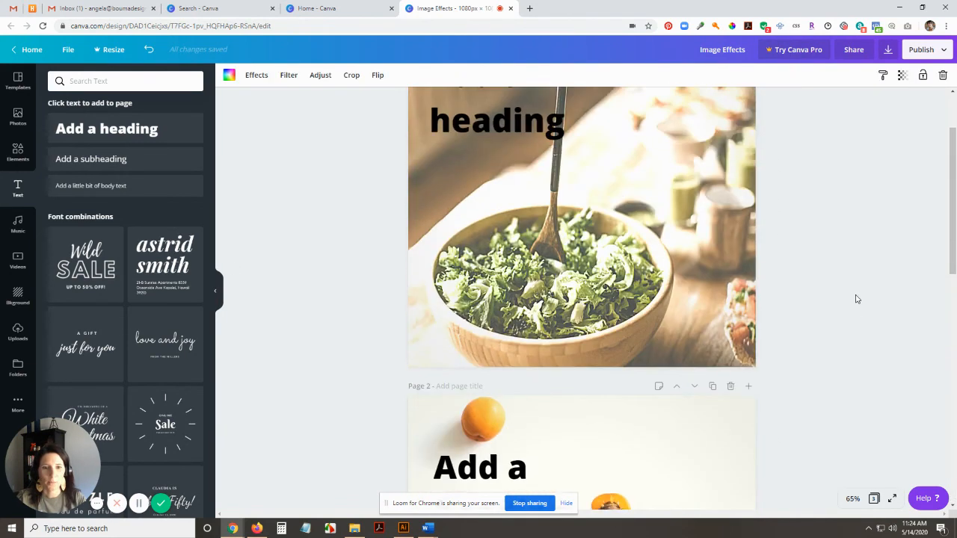
pyautogui.moveTo(499, 214); pyautogui.dragTo(493, 206)
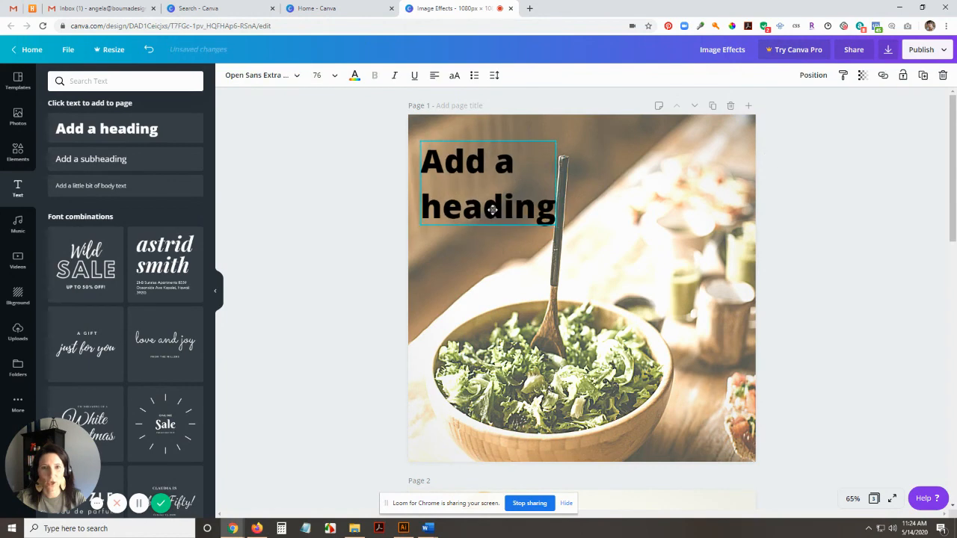
pyautogui.click(807, 241)
# Compare the three pages to check how consistent the photos look and how readable their headings are
pyautogui.scroll(-3, 807, 247)
pyautogui.scroll(-3, 807, 248)
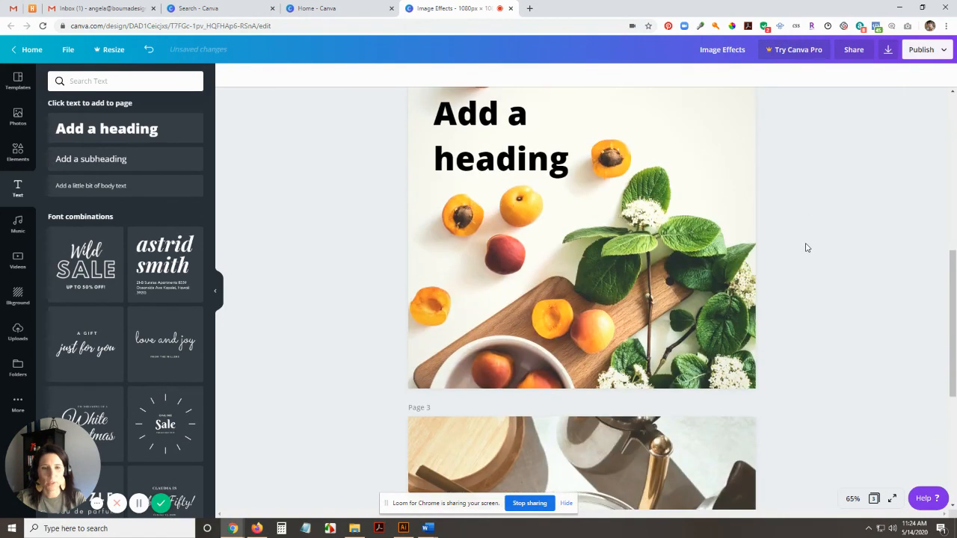
pyautogui.scroll(3, 807, 248)
pyautogui.scroll(-5, 760, 320)
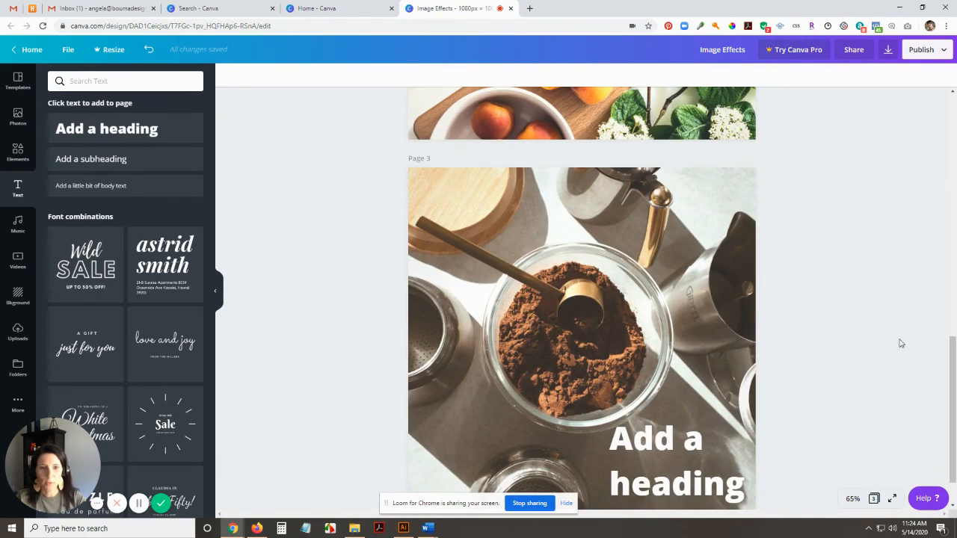
pyautogui.scroll(6, 786, 367)
pyautogui.scroll(3, 785, 329)
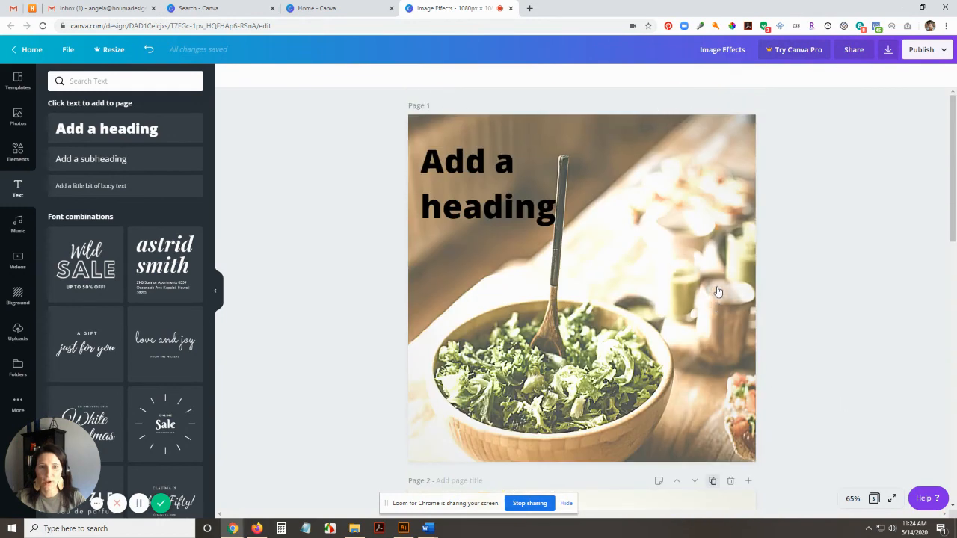
pyautogui.click(664, 265)
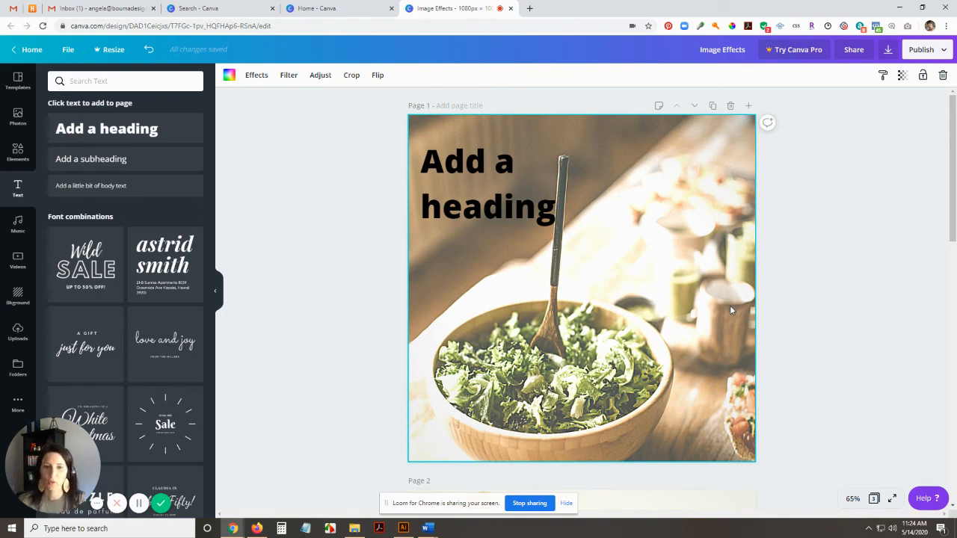
pyautogui.scroll(-5, 730, 308)
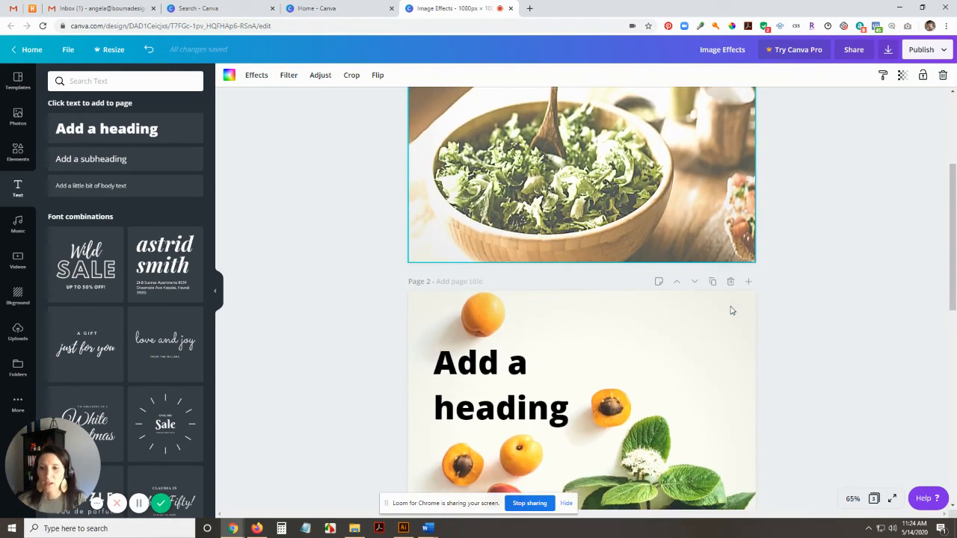